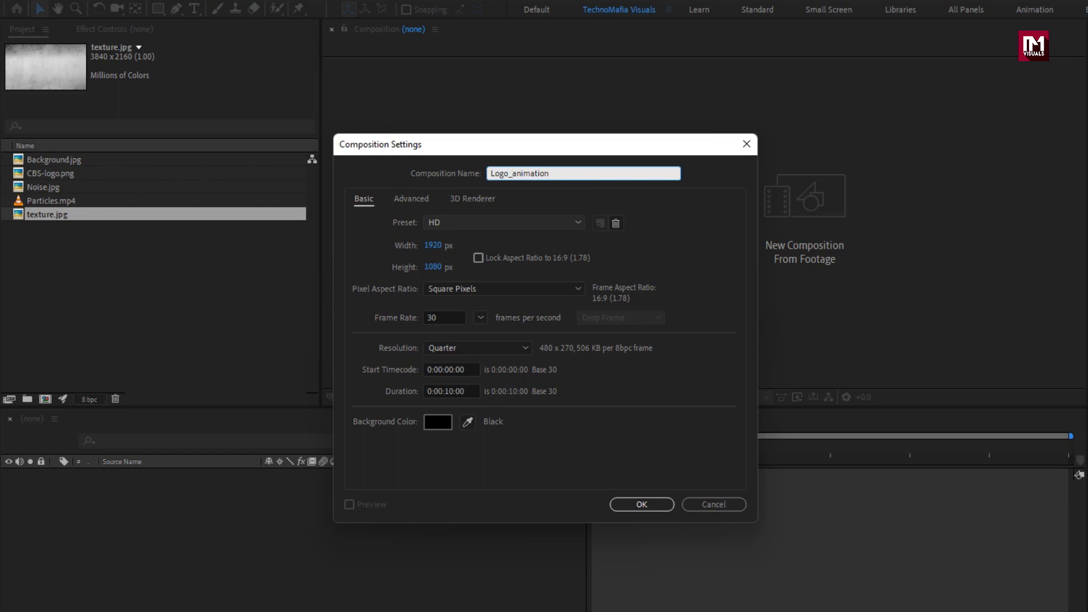
Step: Create the Logo_animation composition with a duration of 0:00:07:00
click(454, 393)
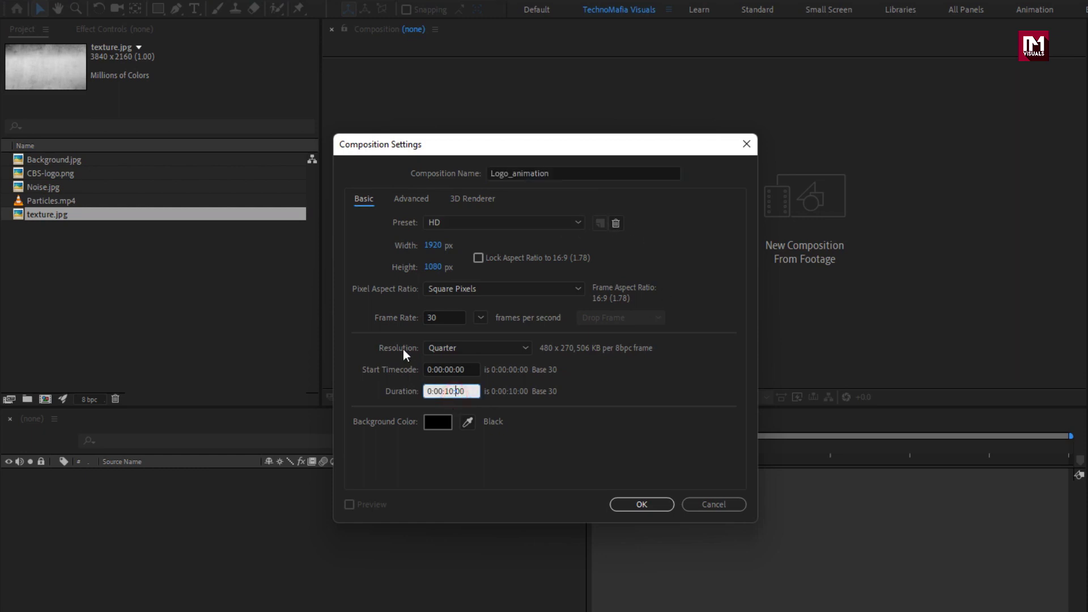
text(700)
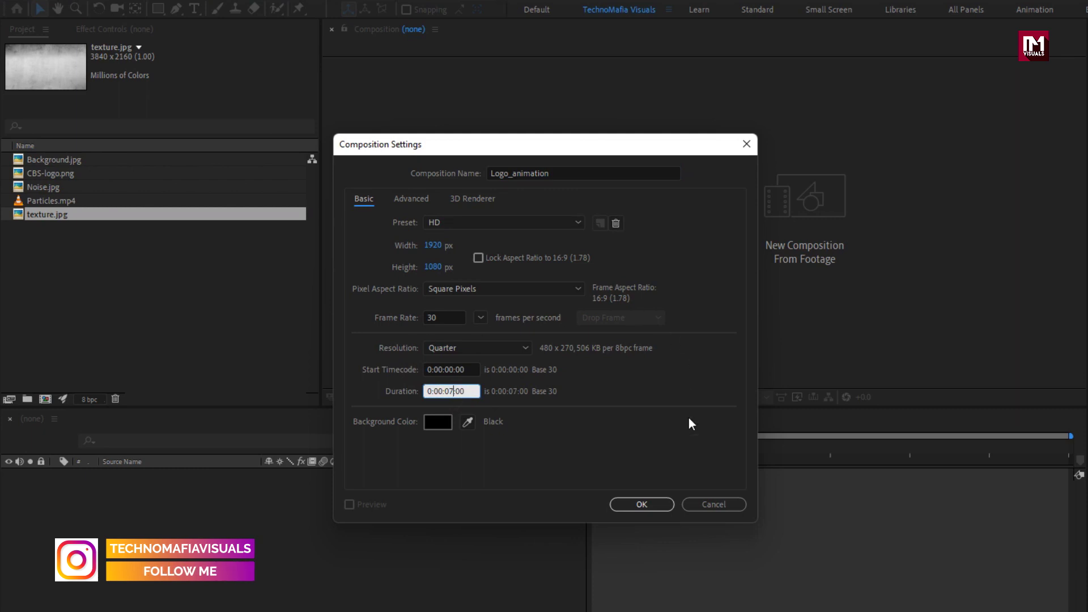
click(642, 504)
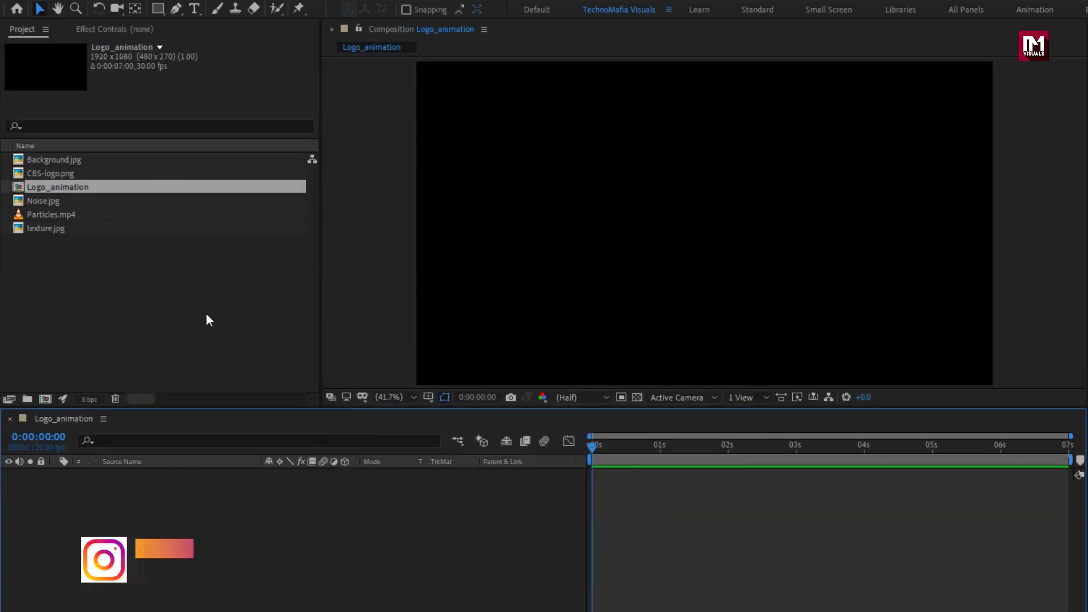
Step: Add CBS-logo.png to the Logo_animation timeline and scale it to 121%
click(39, 174)
drag(35, 176, 202, 529)
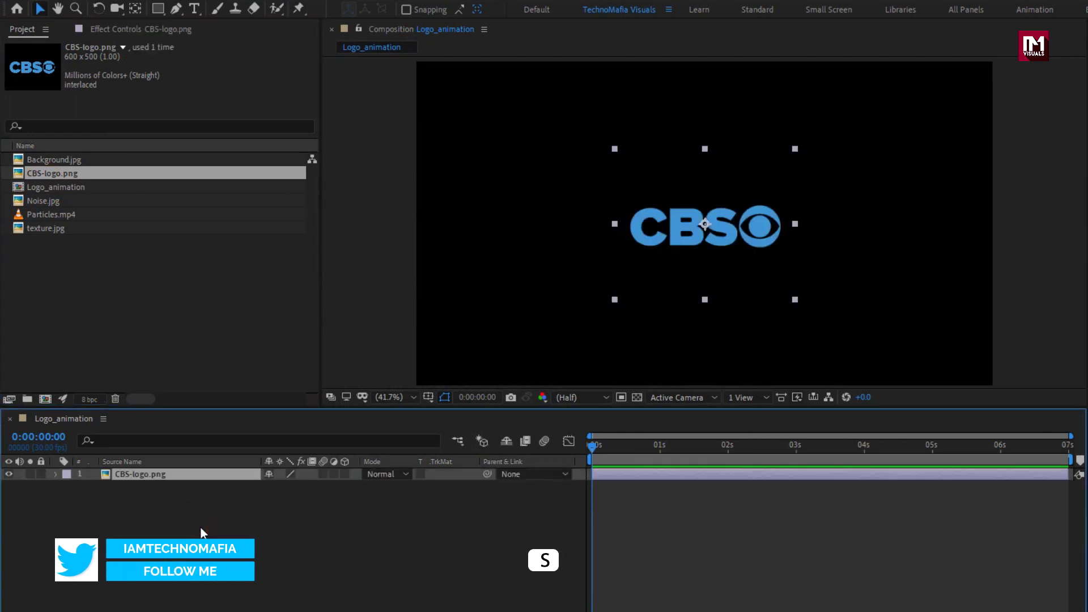
drag(301, 486, 323, 488)
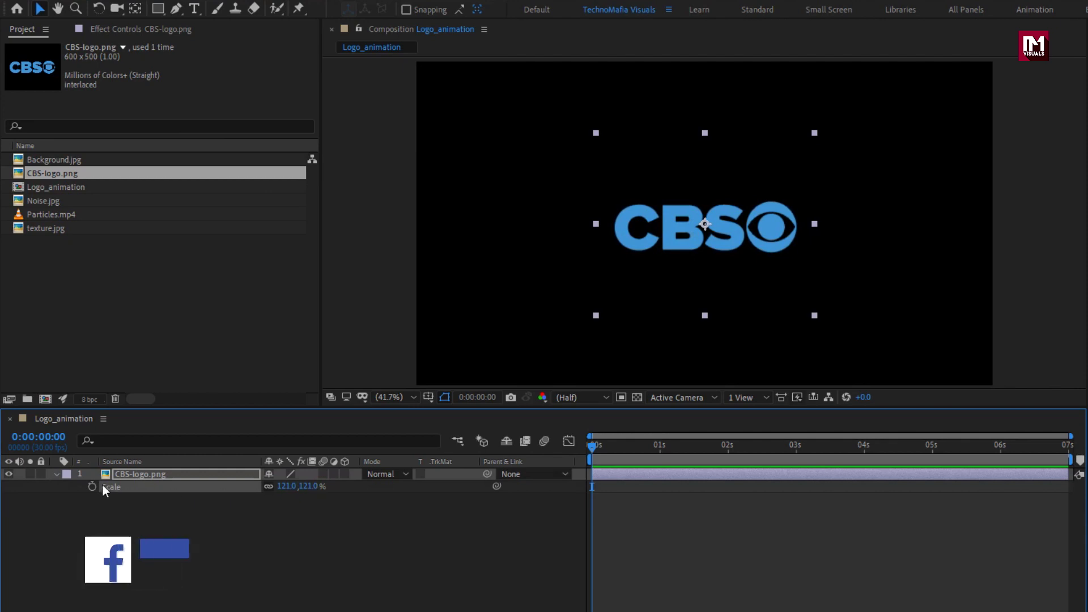
click(56, 476)
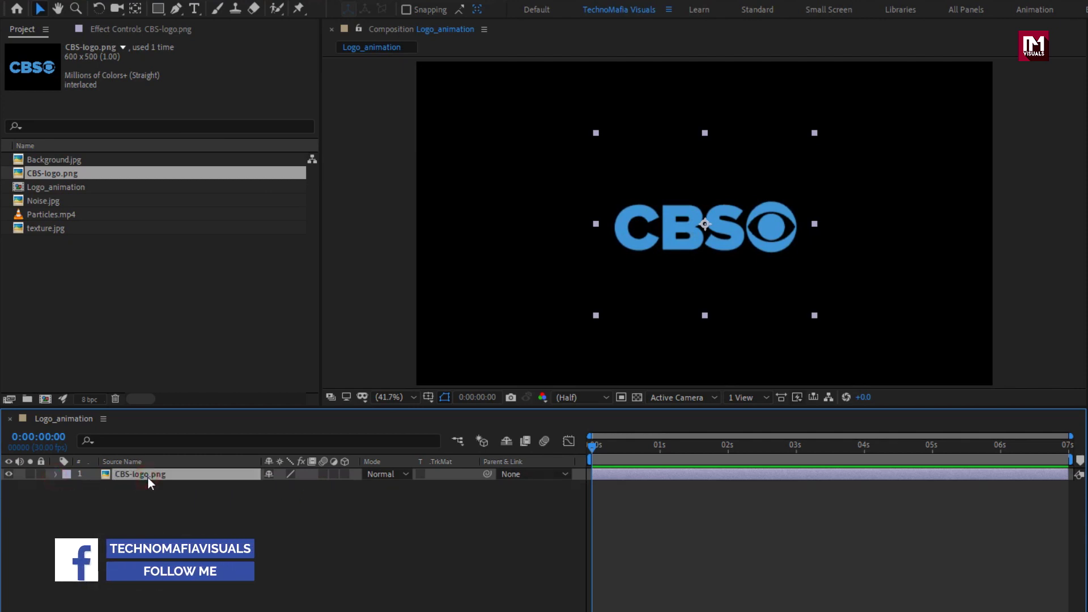
Step: Pre-compose the CBS-logo.png layer as "Logo", moving all attributes into the new composition
right_click(147, 477)
click(183, 417)
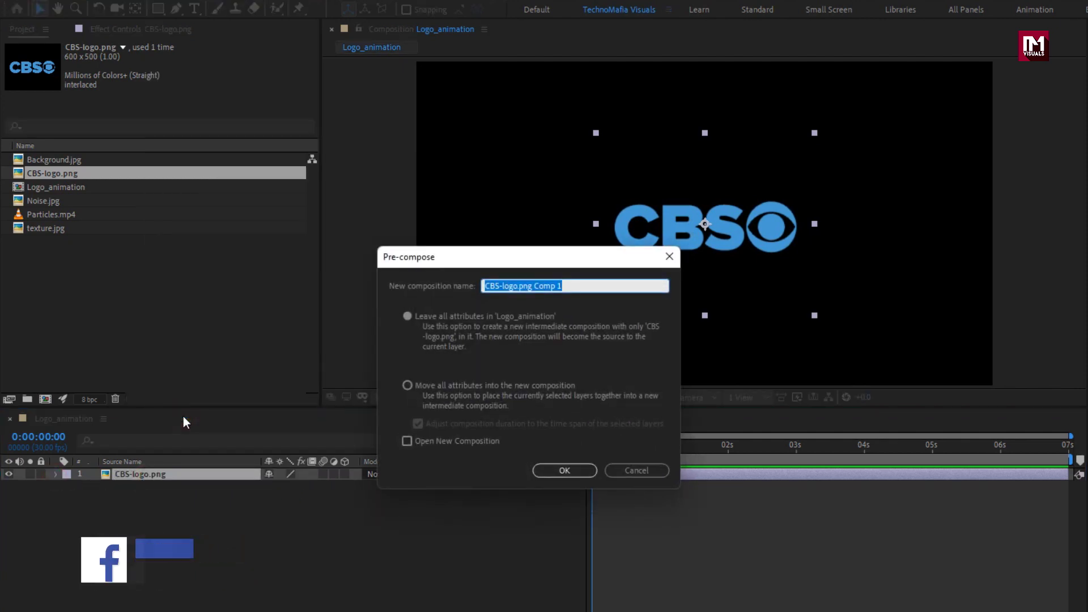
text(Logo)
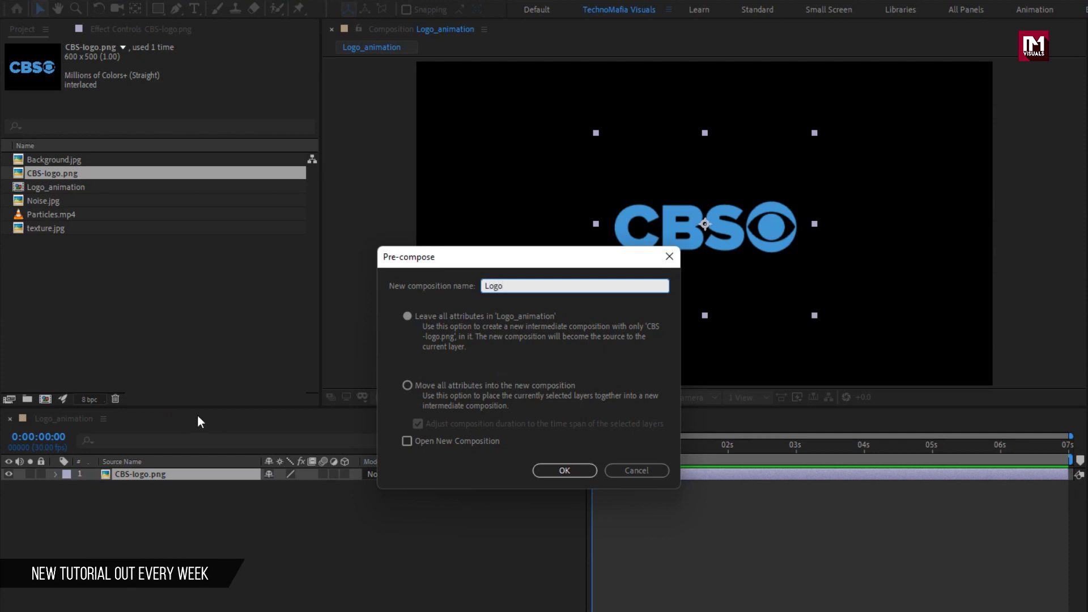
click(407, 386)
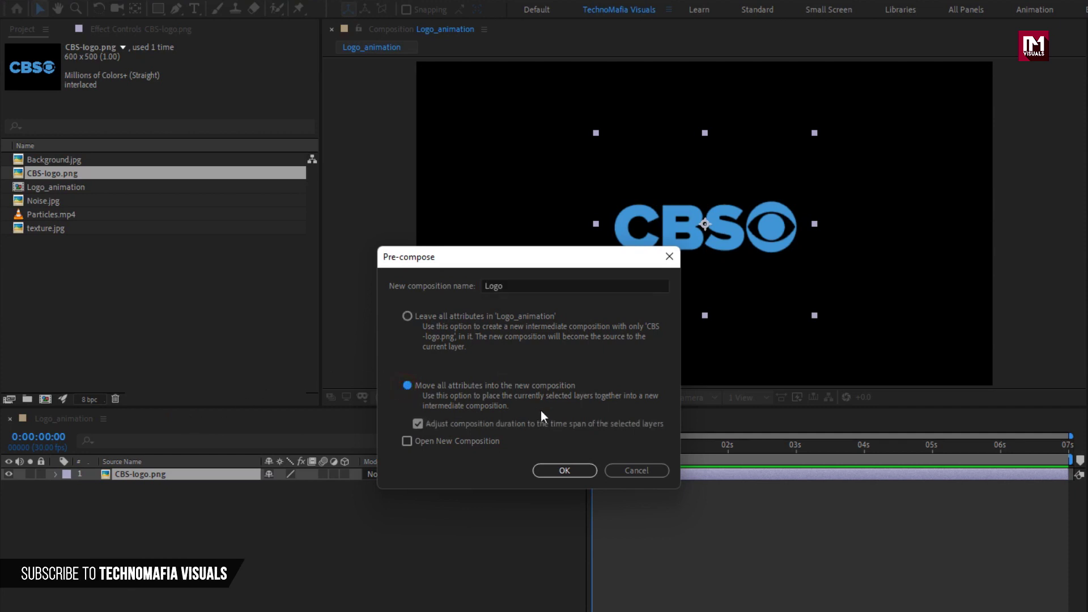
click(555, 469)
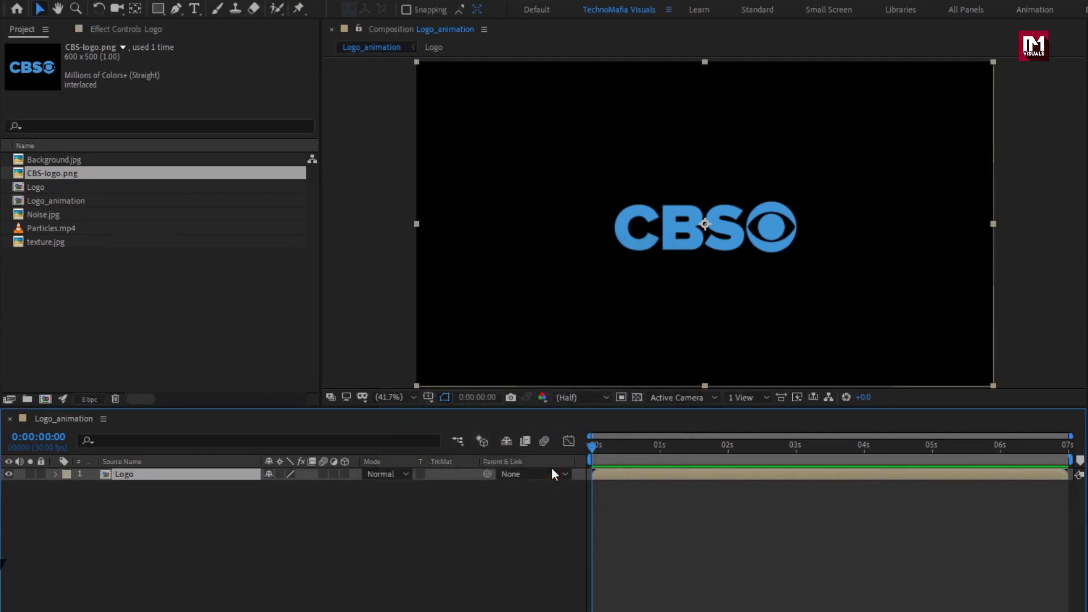
Step: Place texture.jpg above the Logo layer in the timeline and scale it to 50%
click(50, 244)
drag(40, 244, 175, 470)
key(s)
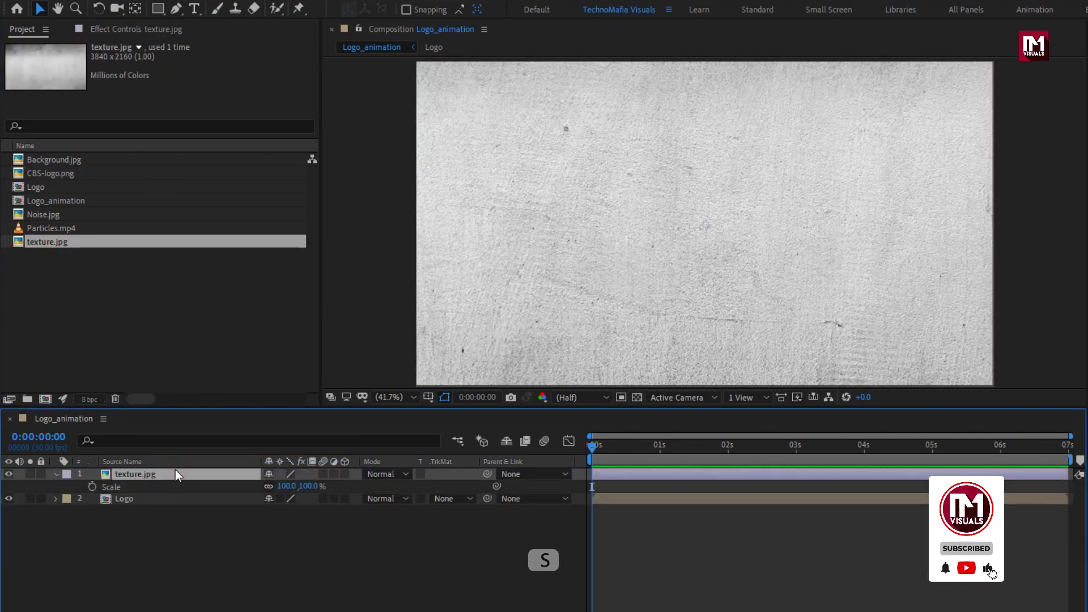
drag(289, 487, 279, 492)
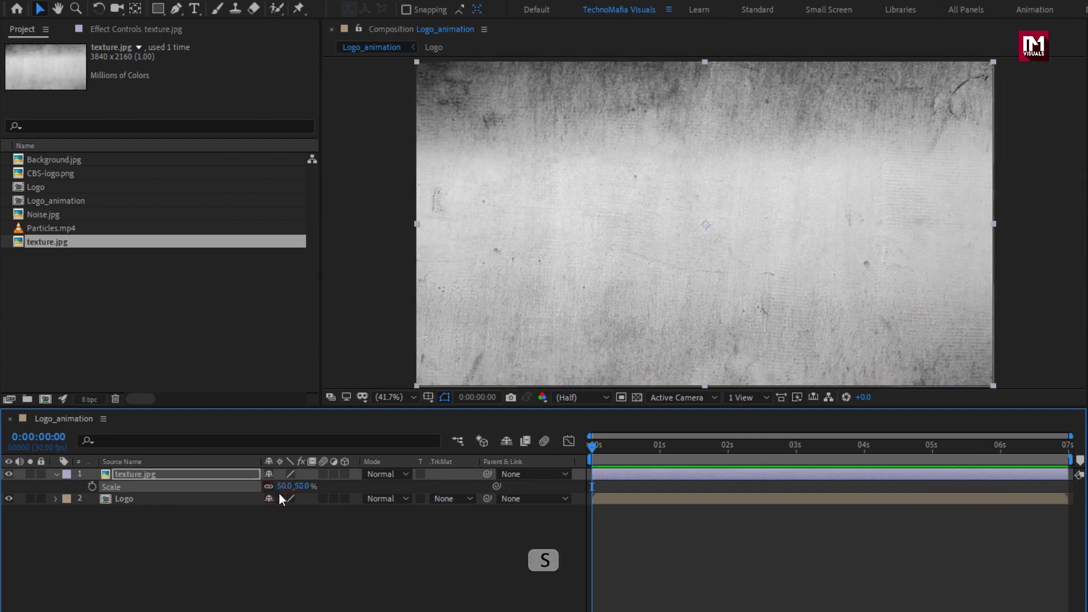
click(56, 474)
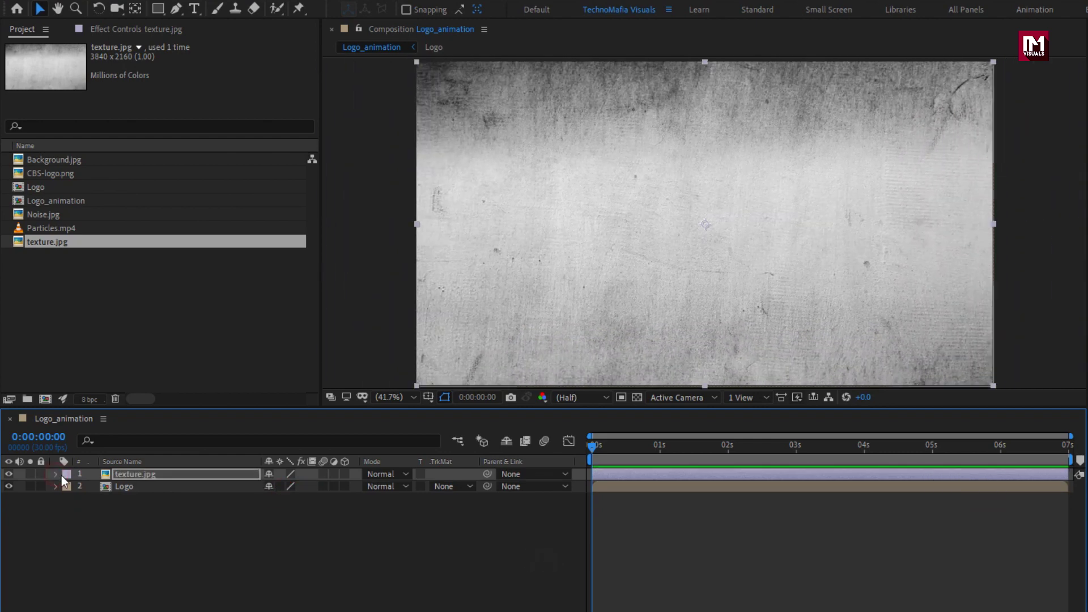
Step: Create a white (FFFFFF) 1920 x 1080 solid layer named "Burn"
click(148, 499)
right_click(146, 503)
mouse_move(255, 510)
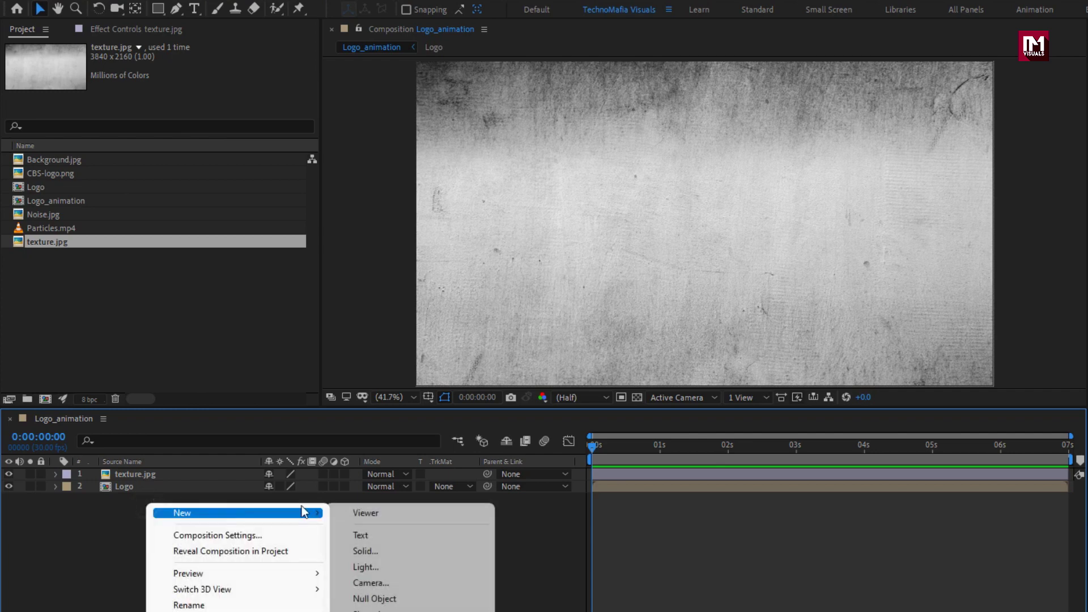
click(387, 543)
text(Burn)
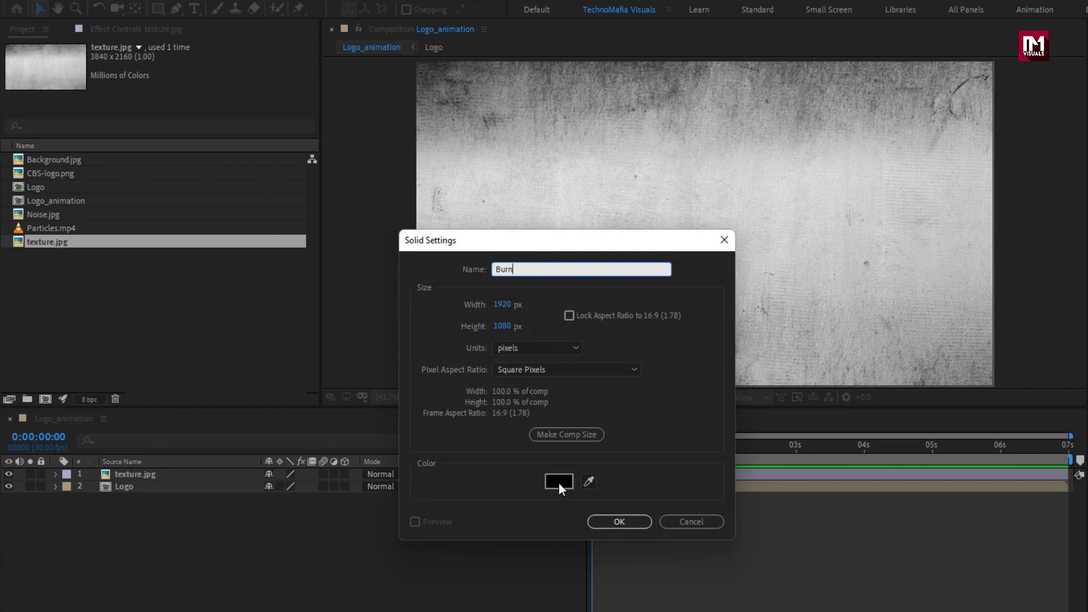
click(559, 484)
drag(109, 318, 3, 173)
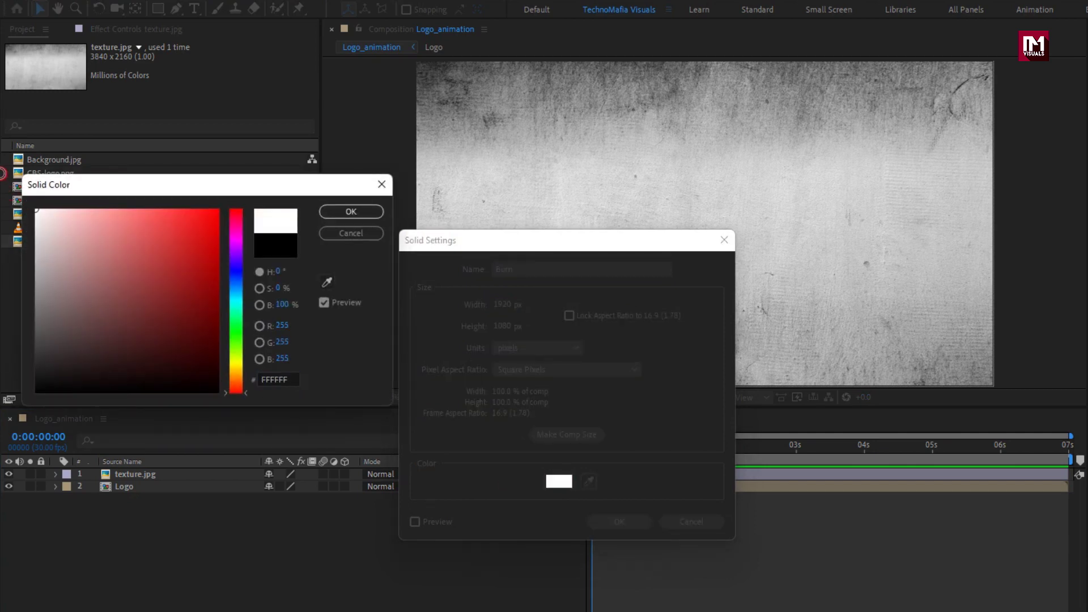
click(345, 212)
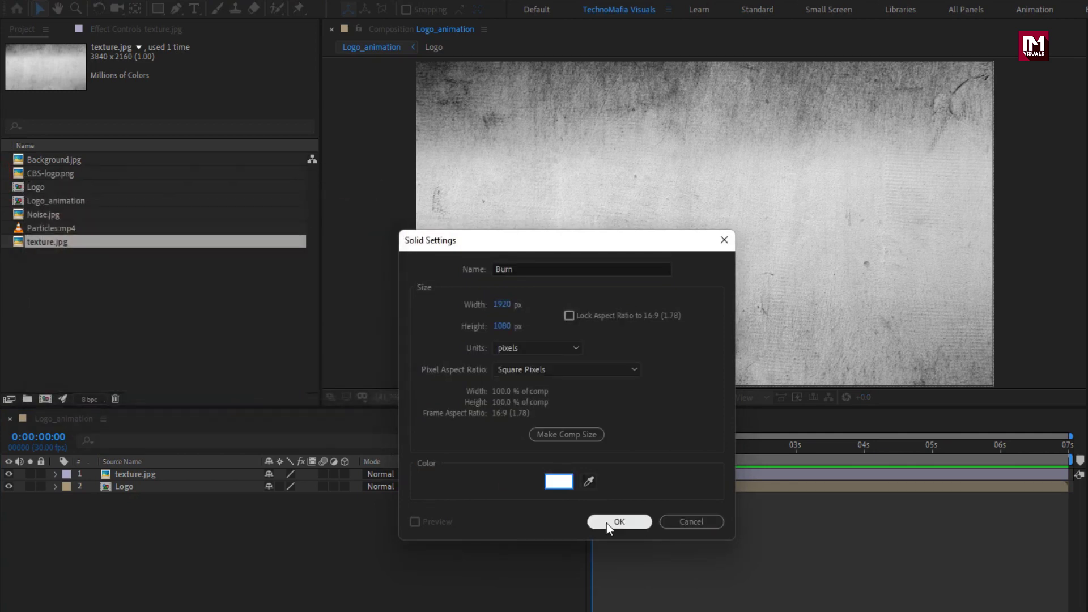
click(606, 523)
Step: Find the CC Burn Film effect and apply it to the Burn solid
click(926, 47)
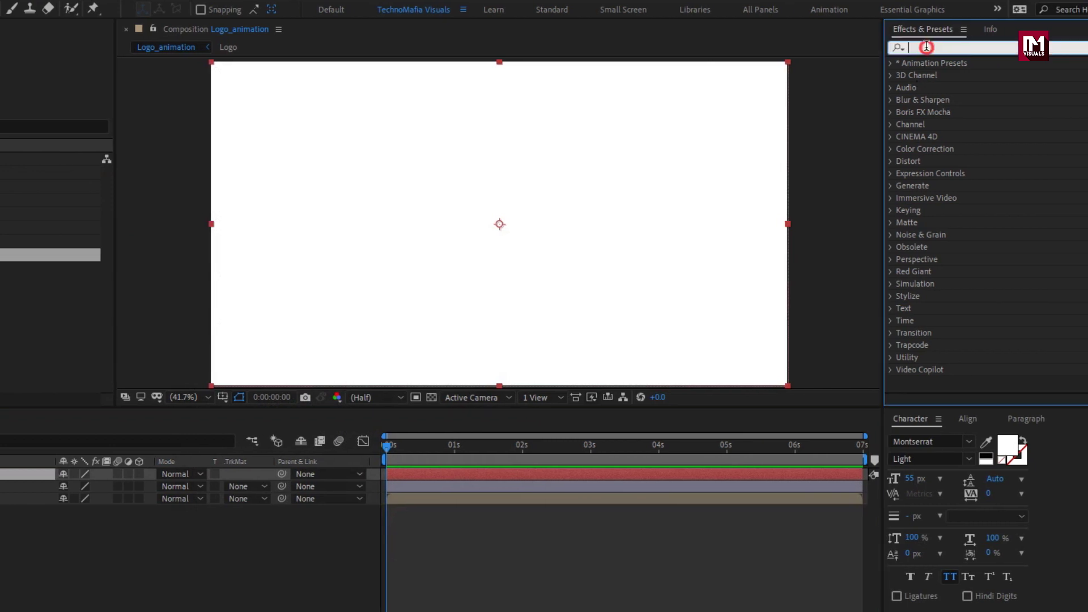
text(cc)
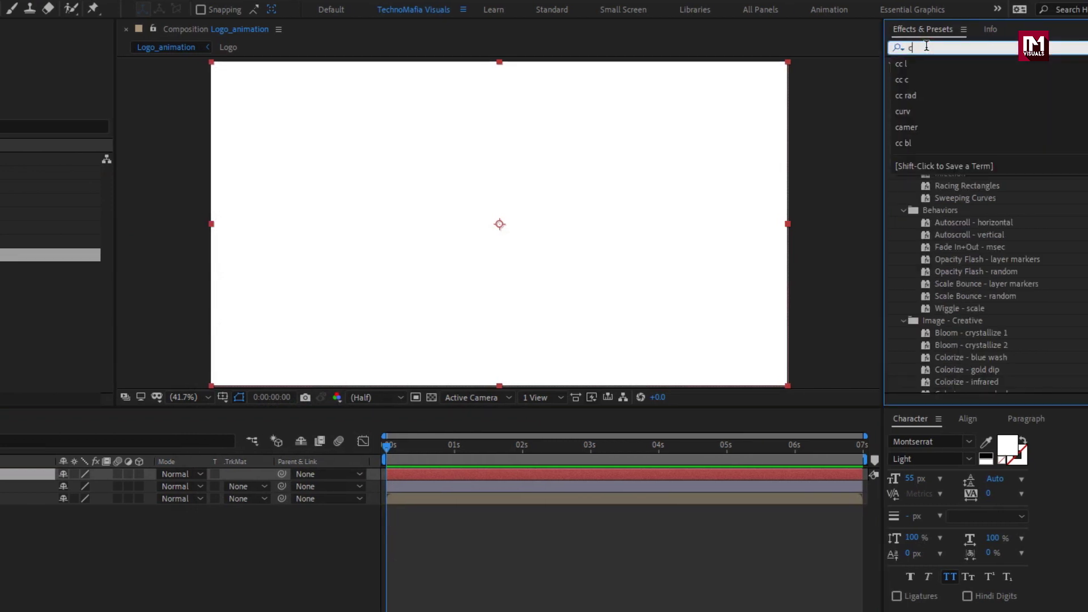
text( b)
drag(942, 174, 572, 221)
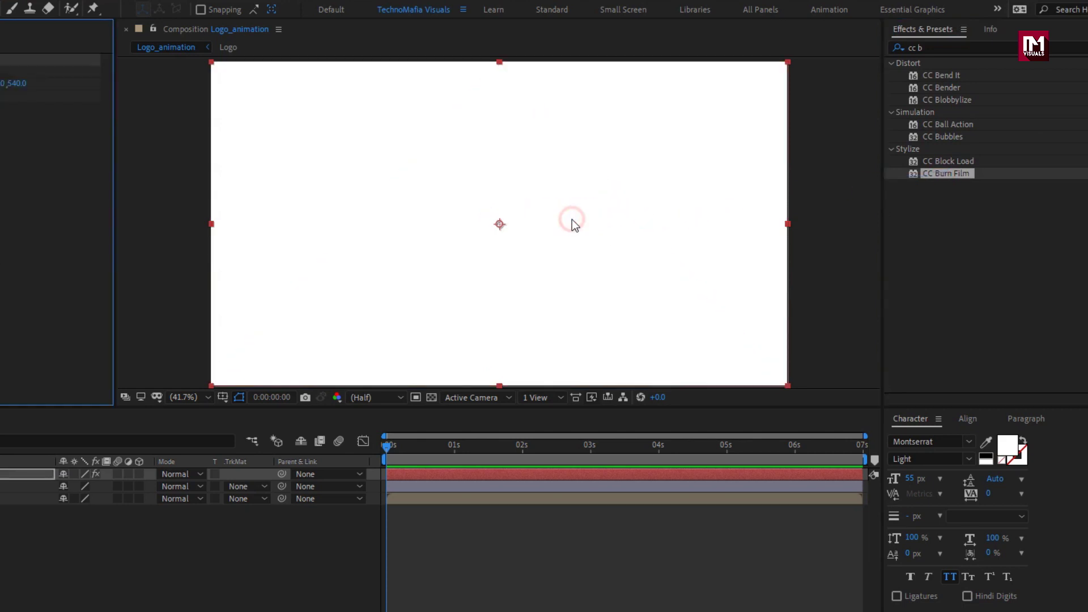
Step: Keyframe CC Burn Film's Burn at 0 on the first frame and at 30 at 0:00:02:00
click(392, 446)
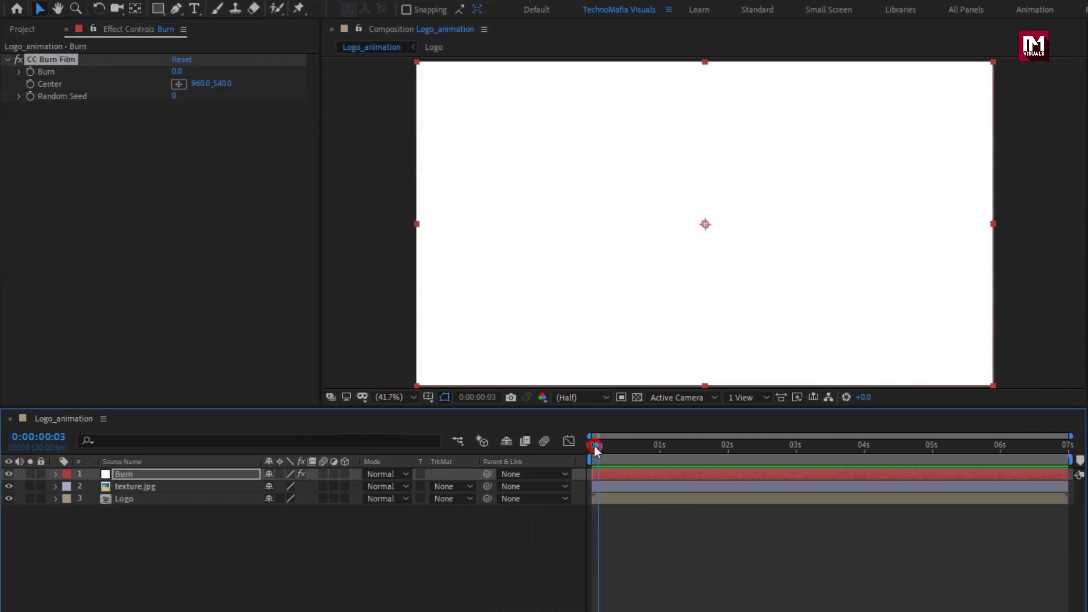
click(31, 71)
drag(612, 446, 731, 458)
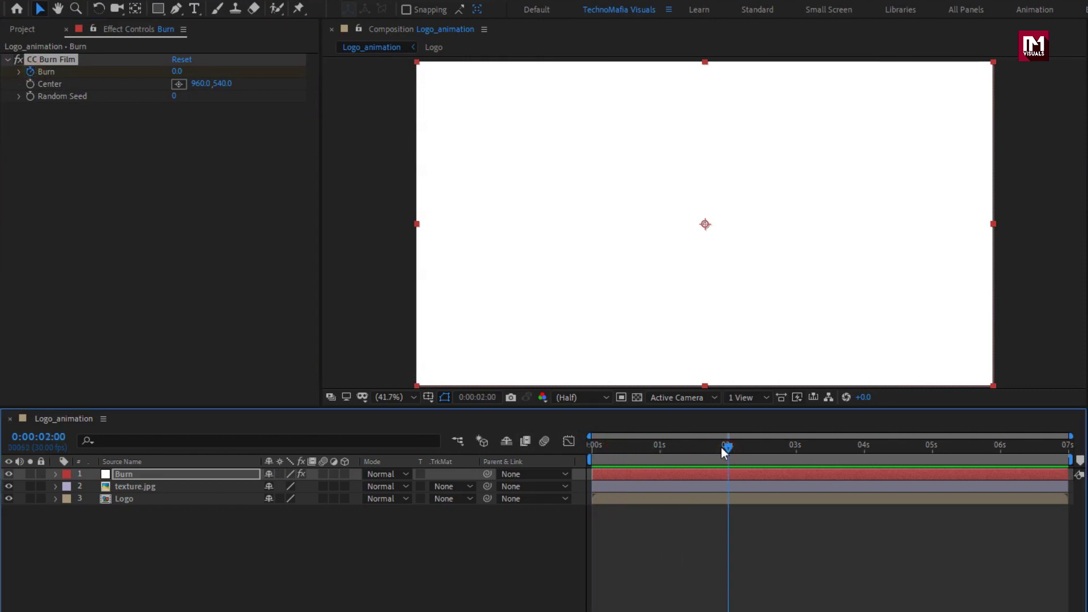
click(178, 72)
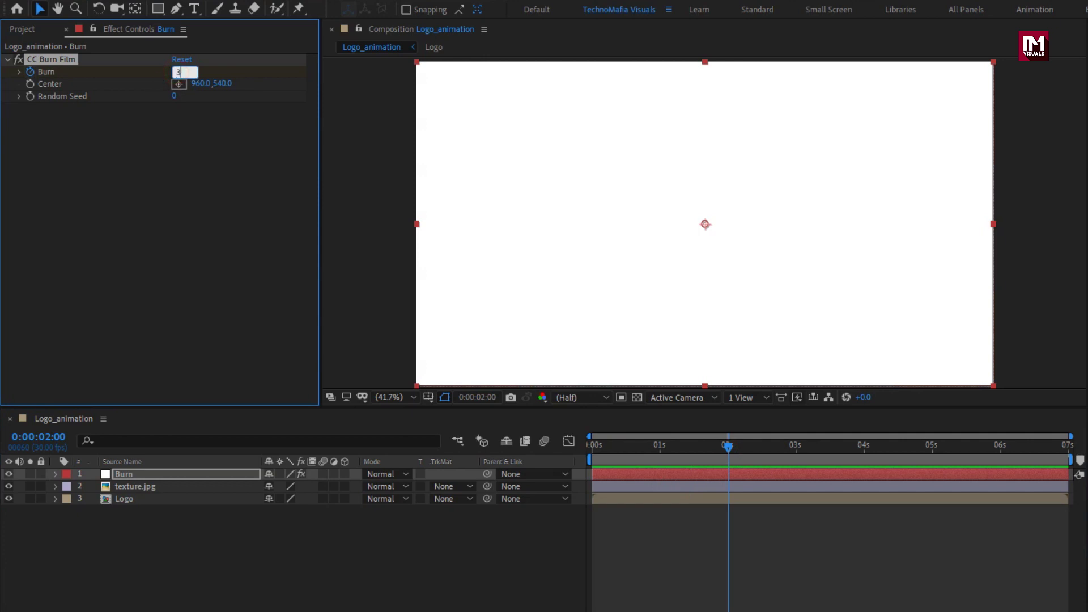
text(30)
key(Return)
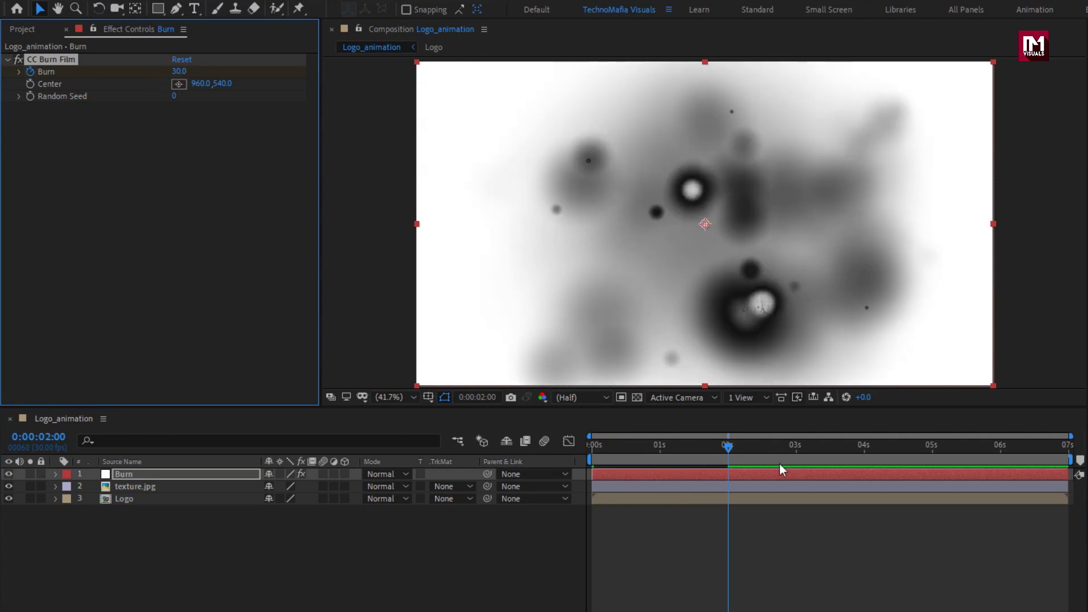
Step: Add a Burn keyframe of 70 at 0:00:06:29 and scrub through the animation to check it
drag(731, 453, 1063, 456)
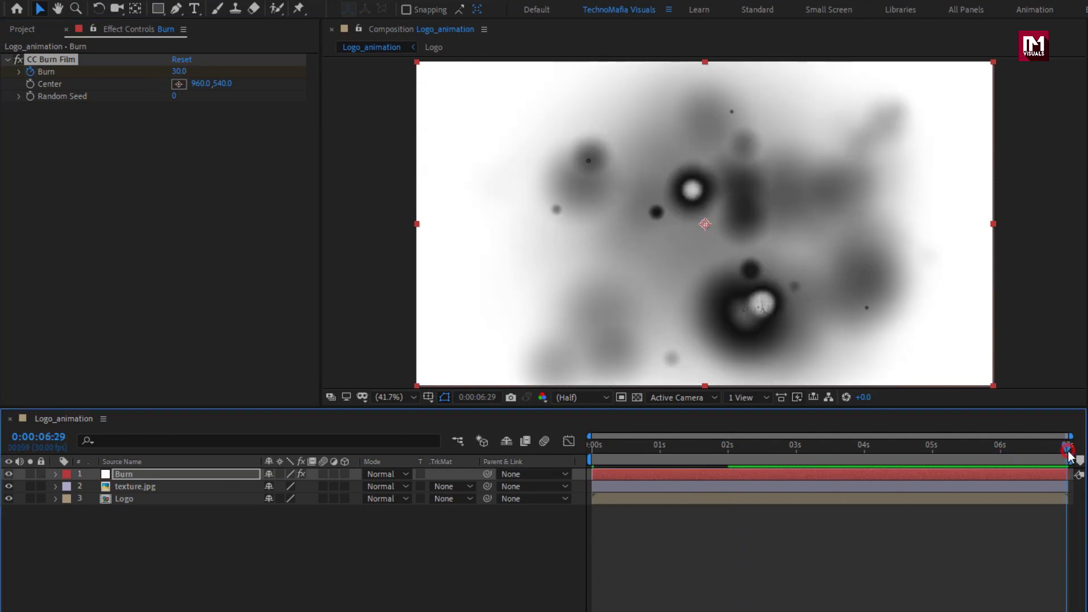
click(176, 72)
text(70)
key(Return)
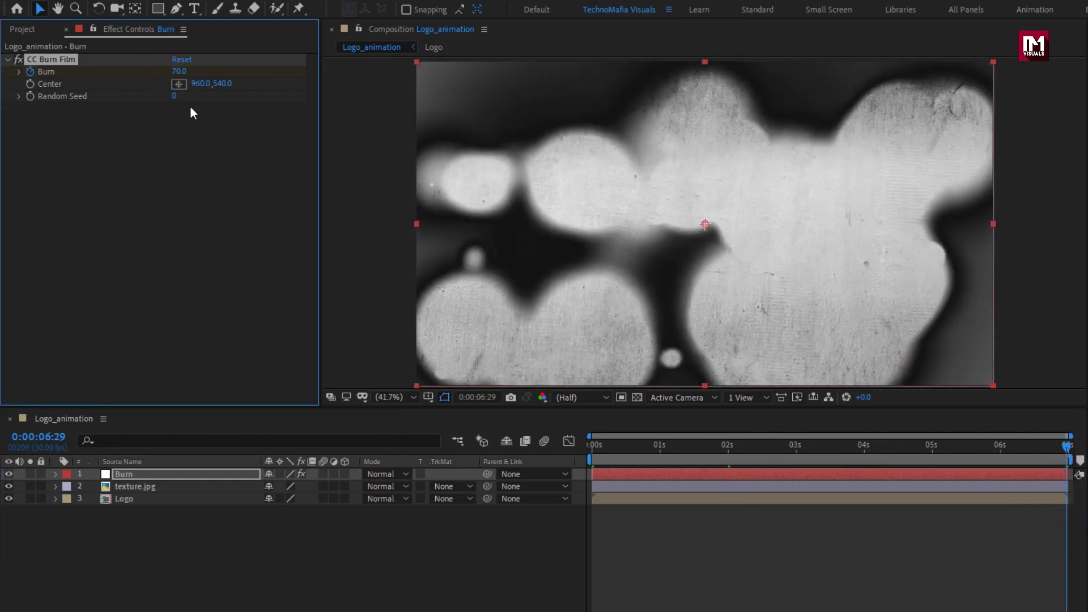
drag(597, 450, 1069, 450)
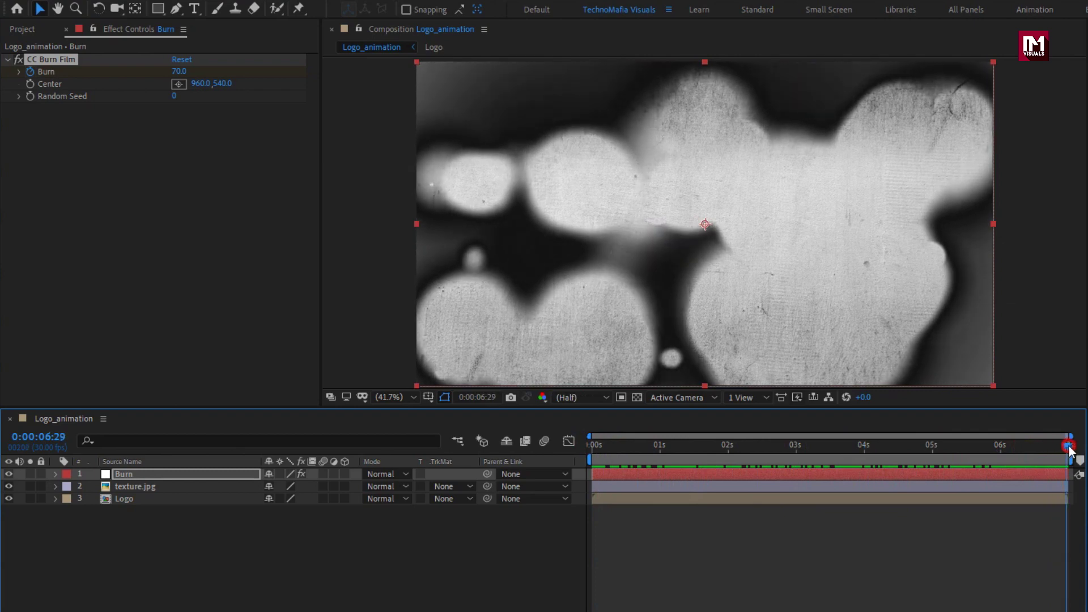
Step: Reveal the Burn layer's keyframes and apply Easy Ease to those at two seconds and the end
key(u)
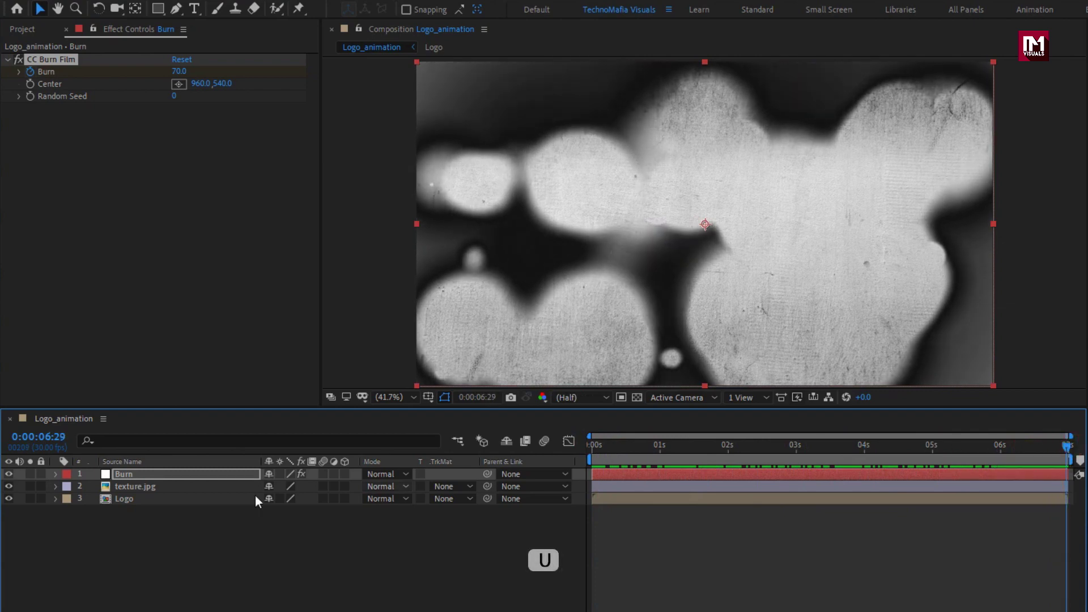
click(171, 475)
key(u)
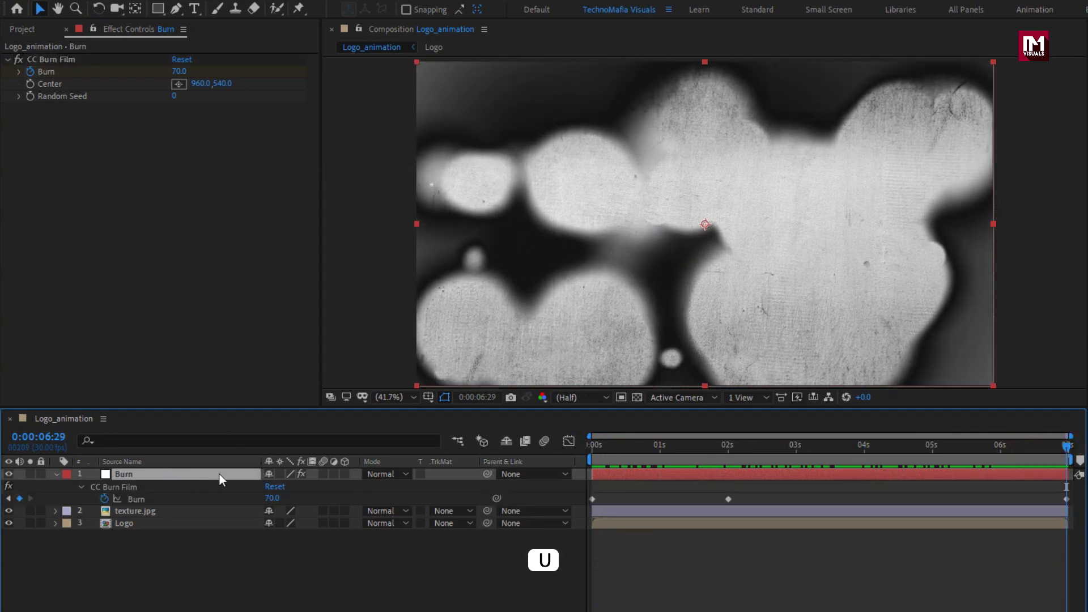
drag(1069, 500, 723, 508)
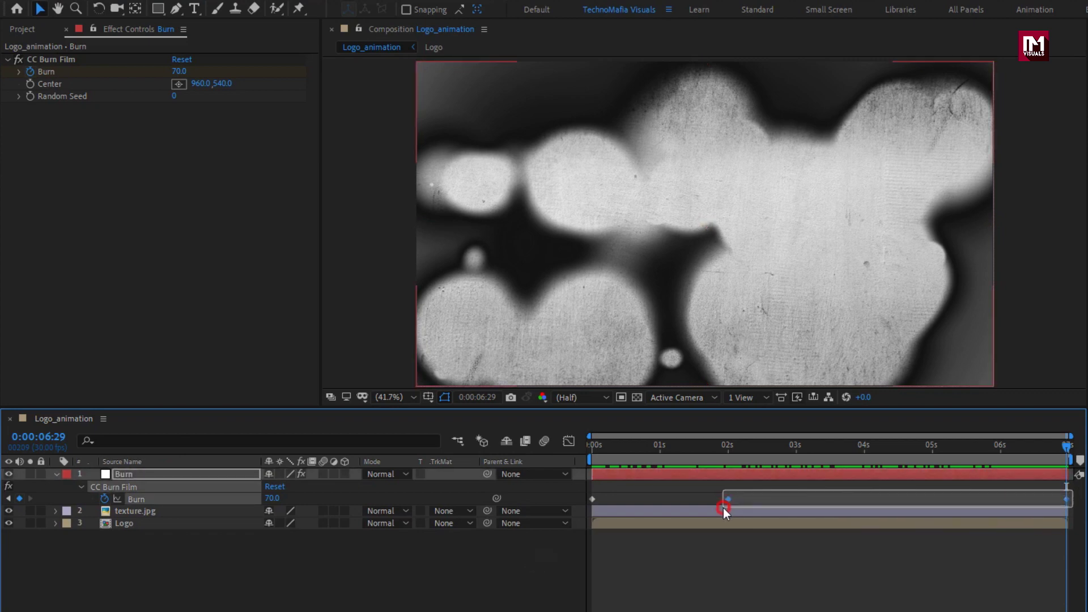
right_click(728, 499)
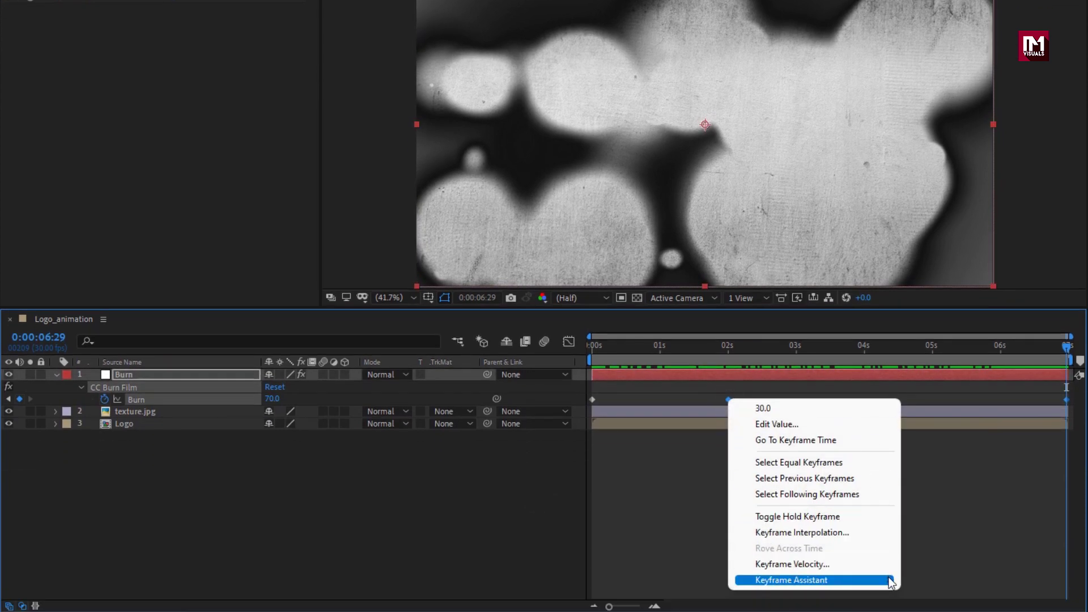
mouse_move(875, 590)
click(935, 468)
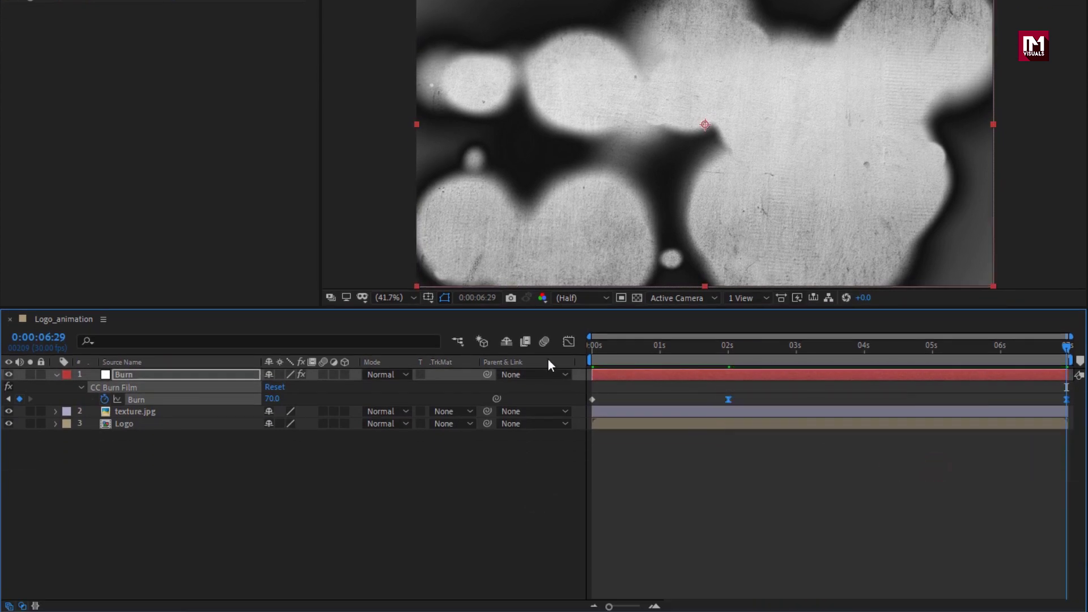
Step: Reshape the Burn speed graph between zero and two seconds so it peaks early and eases out slowly, and preview it
click(565, 343)
click(699, 533)
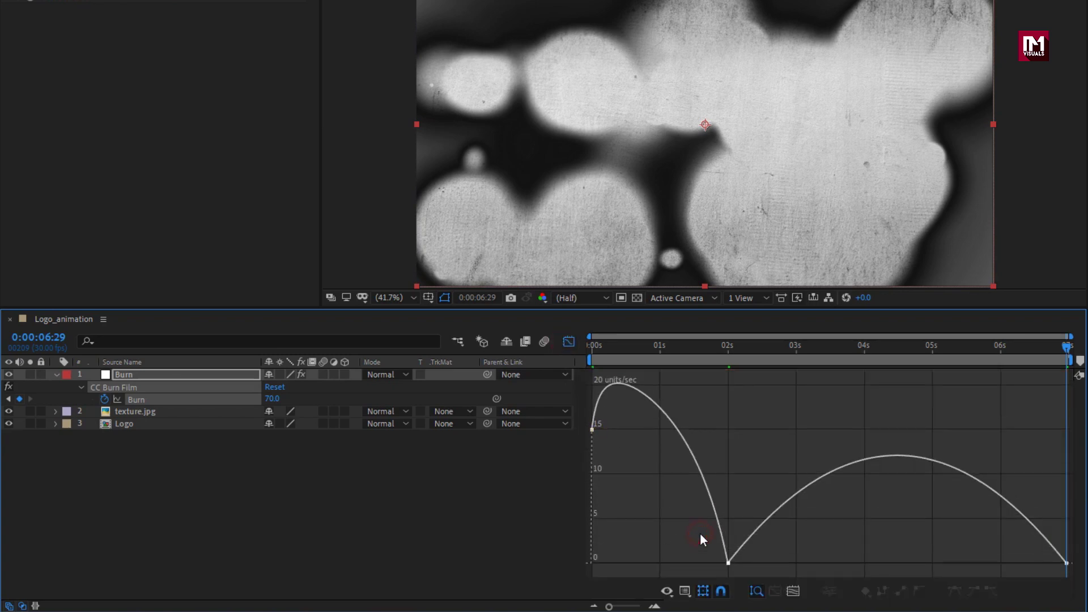
click(724, 548)
drag(707, 567, 612, 563)
drag(592, 359, 1012, 353)
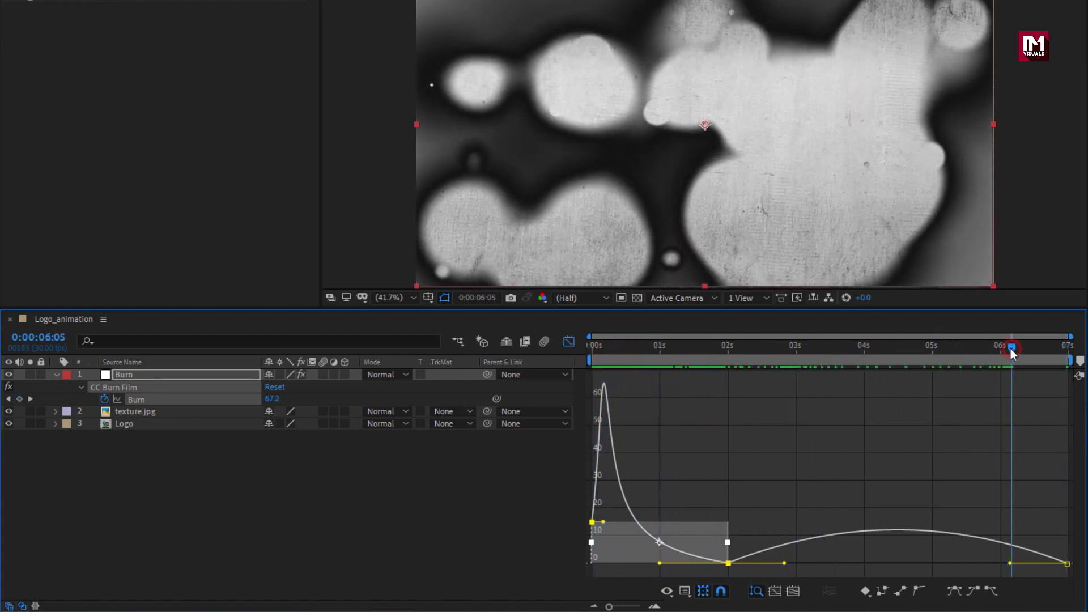
click(568, 342)
Step: Set CC Burn Film's Random Seed to 700 and scrub the opening second to check the new burn pattern
drag(623, 457, 661, 451)
click(173, 96)
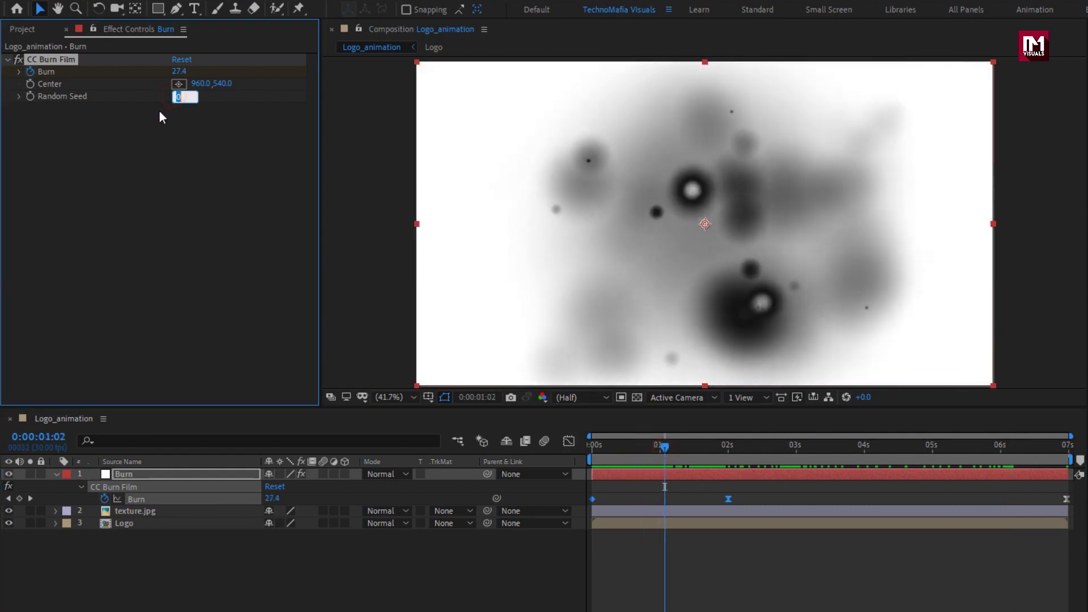
key(Return)
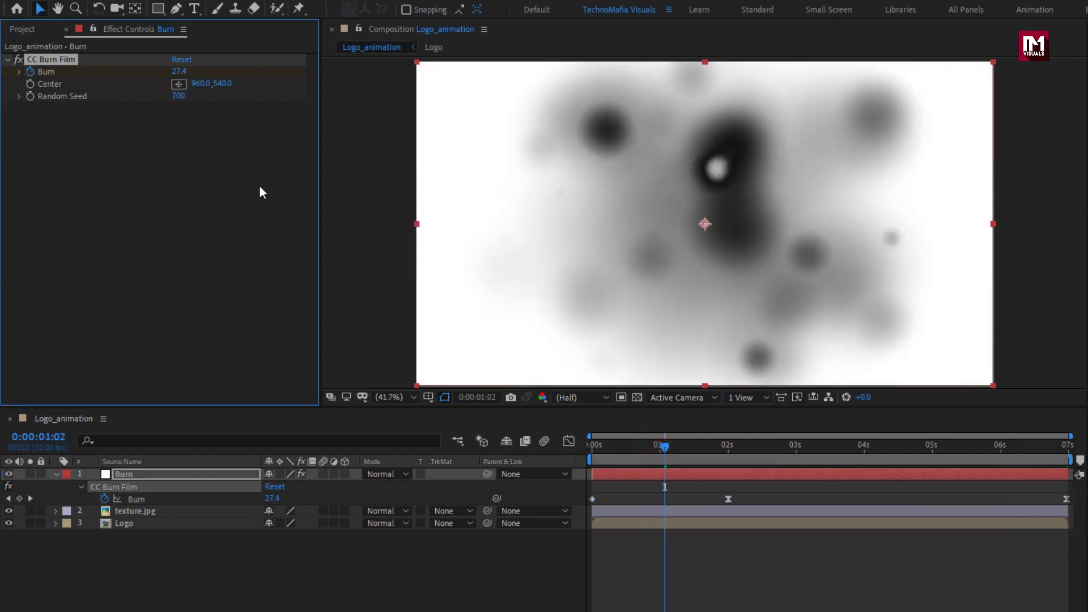
mouse_move(610, 454)
mouse_down()
mouse_move(987, 449)
mouse_move(673, 450)
mouse_up()
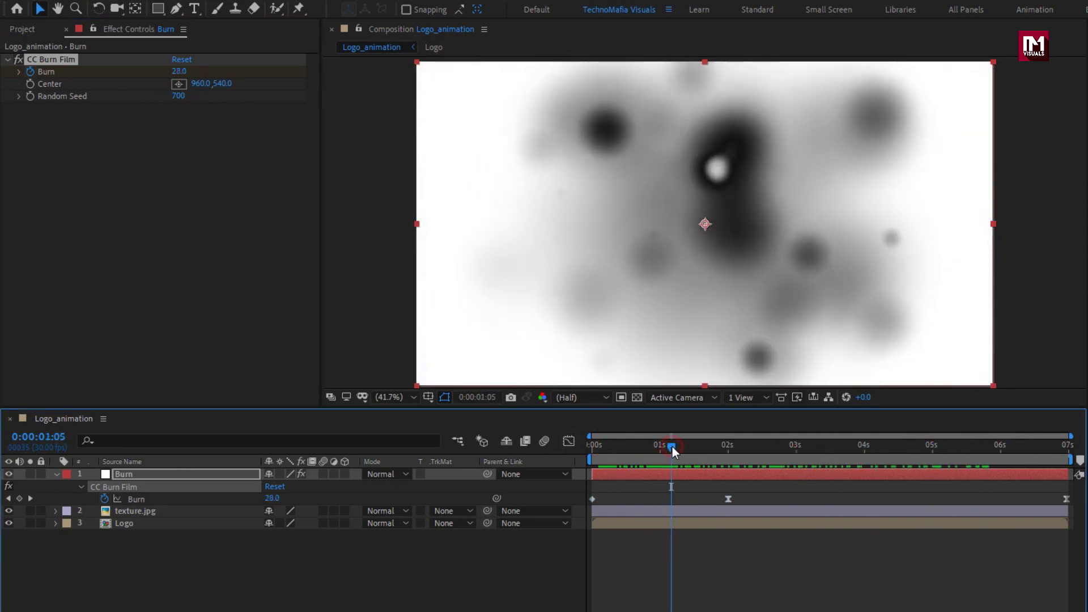
Step: Apply the Solid Composite effect to the Burn layer and set its colour to black
click(56, 474)
click(117, 476)
click(914, 47)
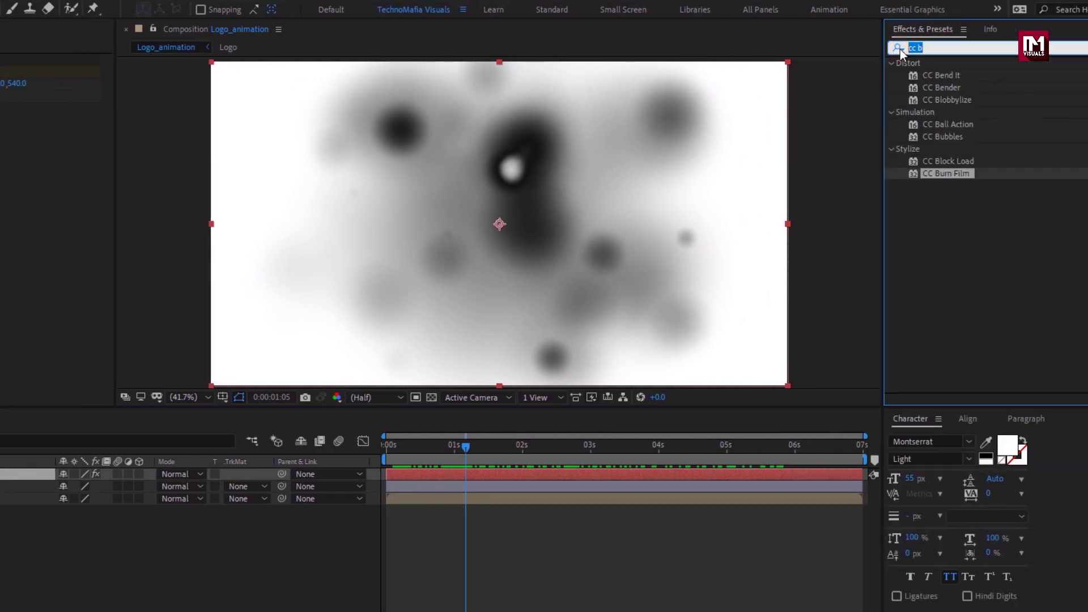
text(solid)
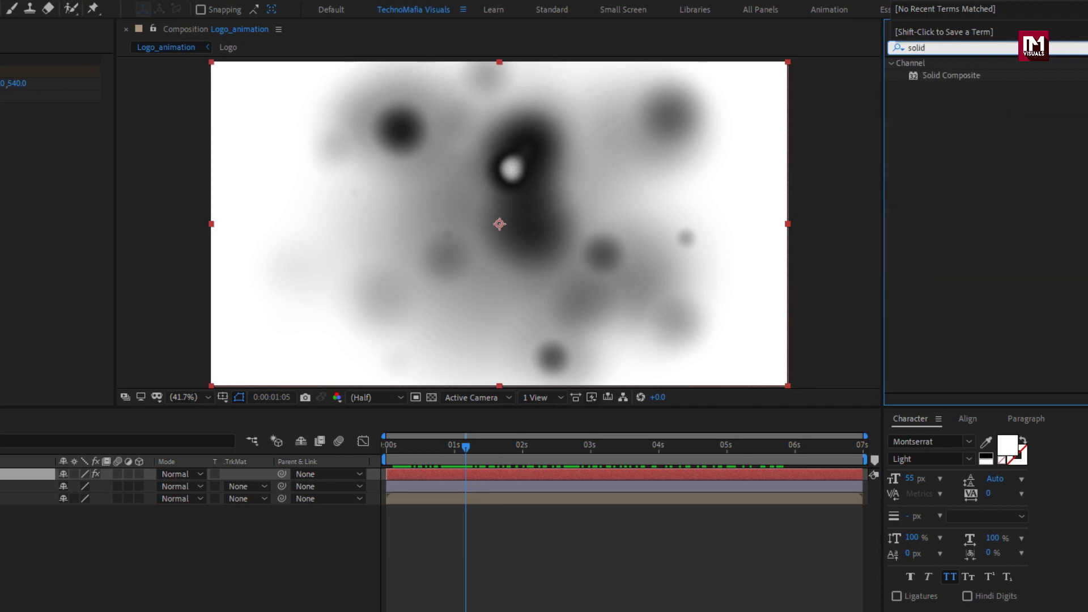
click(940, 74)
double_click(940, 74)
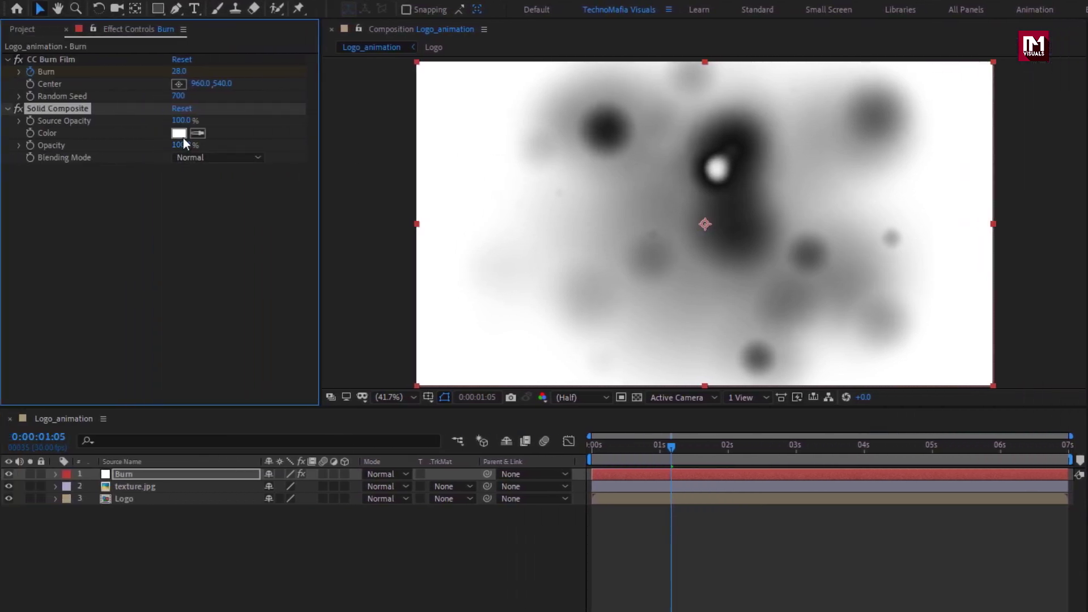
click(127, 132)
drag(73, 363, 36, 391)
click(335, 211)
Step: Create a black 1920 × 1080 px solid named Noise above the Burn layer
right_click(213, 518)
mouse_move(293, 527)
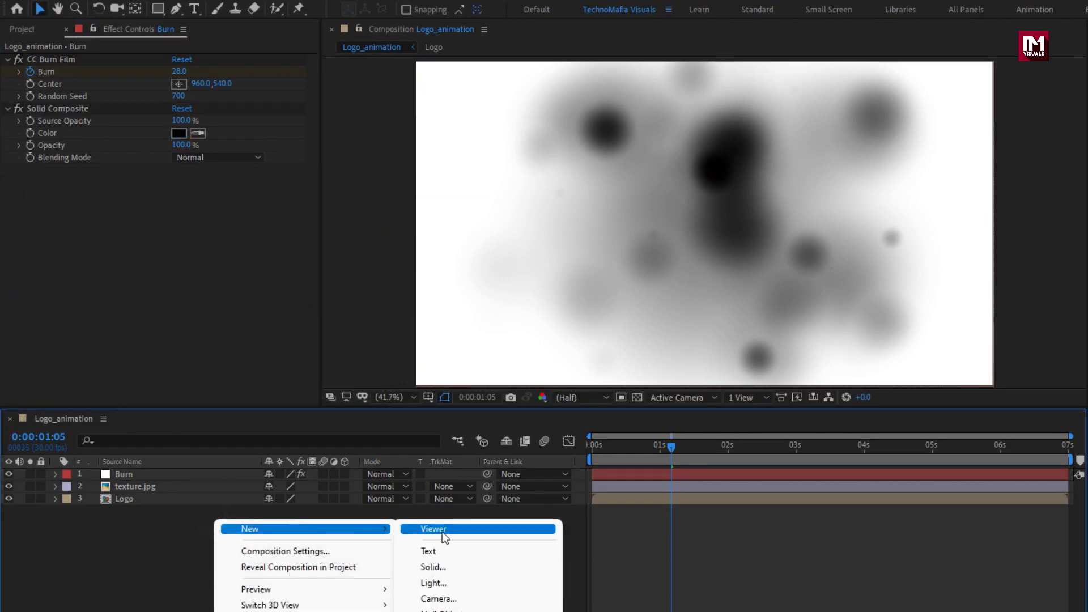
click(451, 561)
text(Noise)
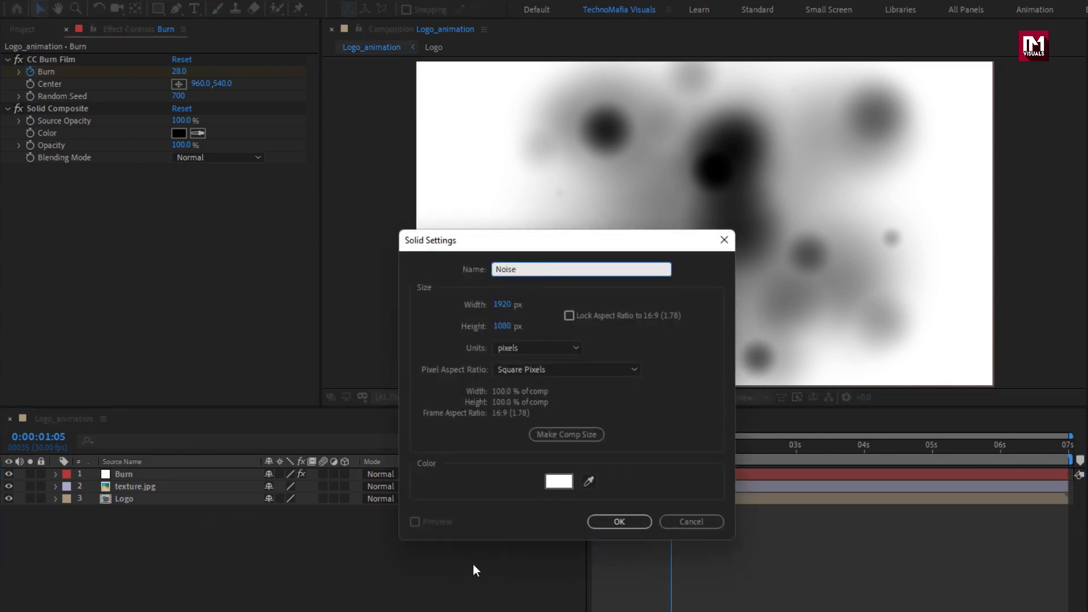
click(559, 482)
drag(75, 369, 2, 403)
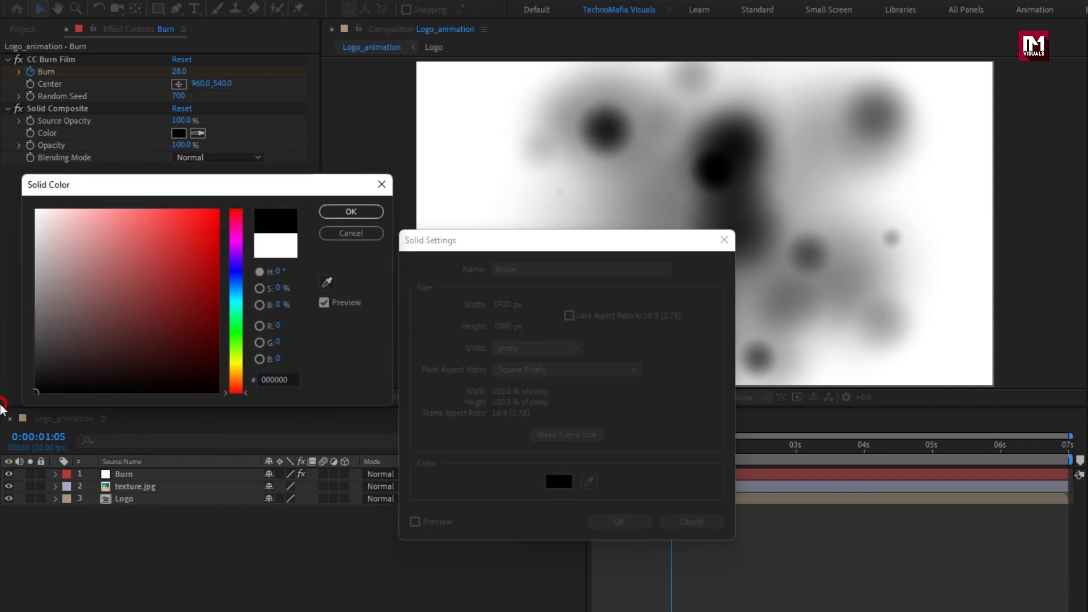
click(352, 211)
click(595, 521)
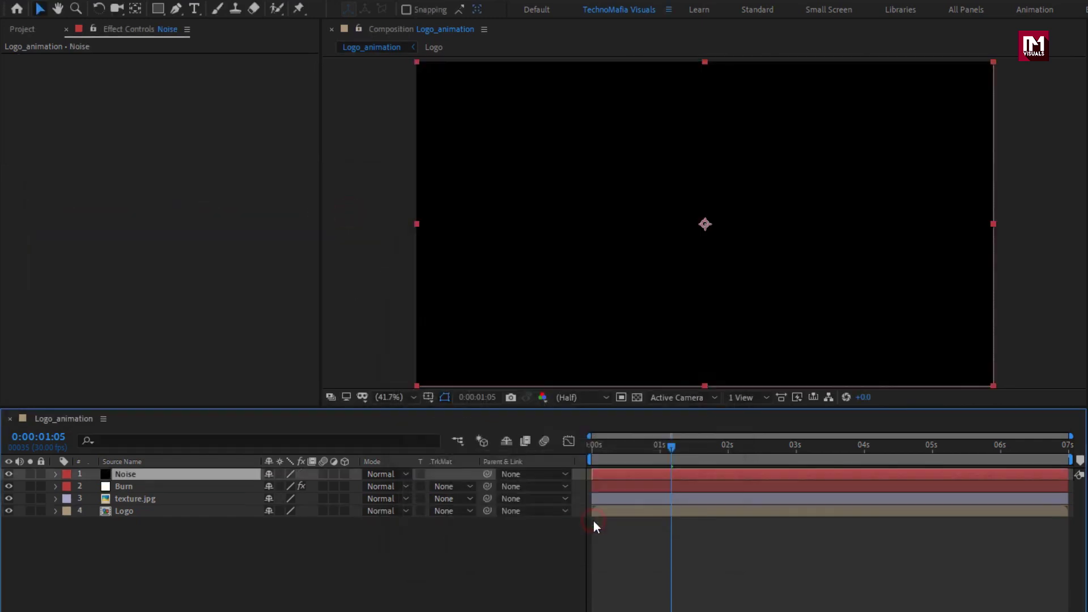
Step: Find the Fractal Noise effect and apply it to the Noise solid
click(1003, 50)
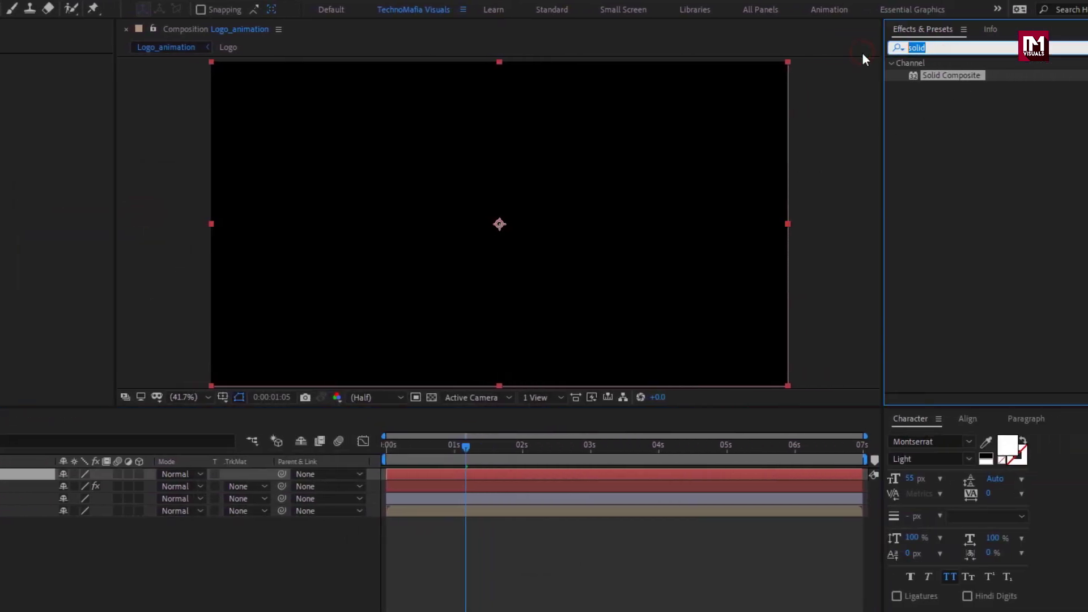
text(fract)
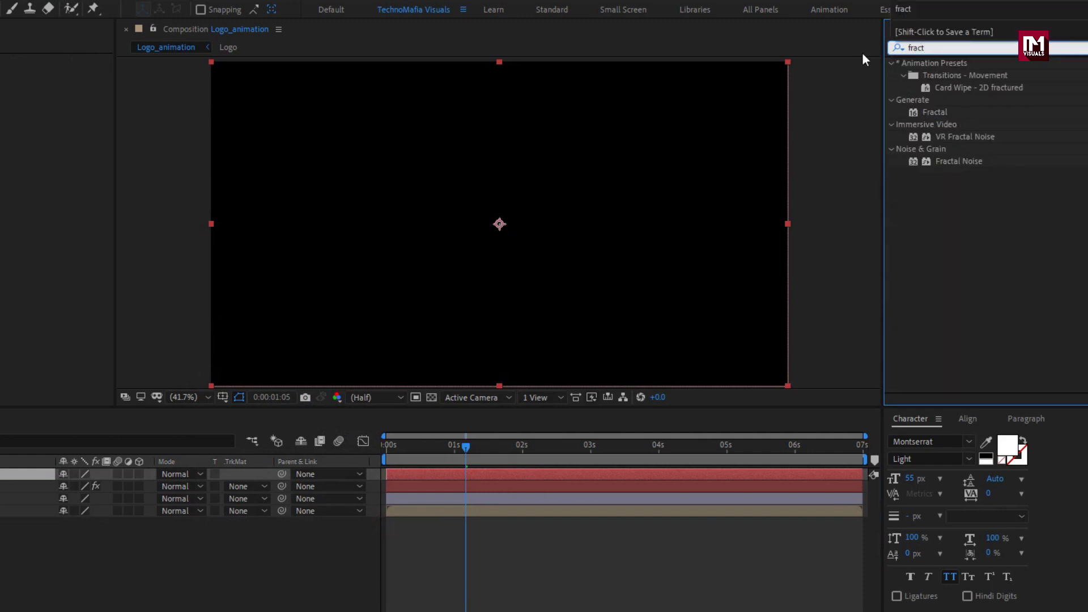
double_click(976, 161)
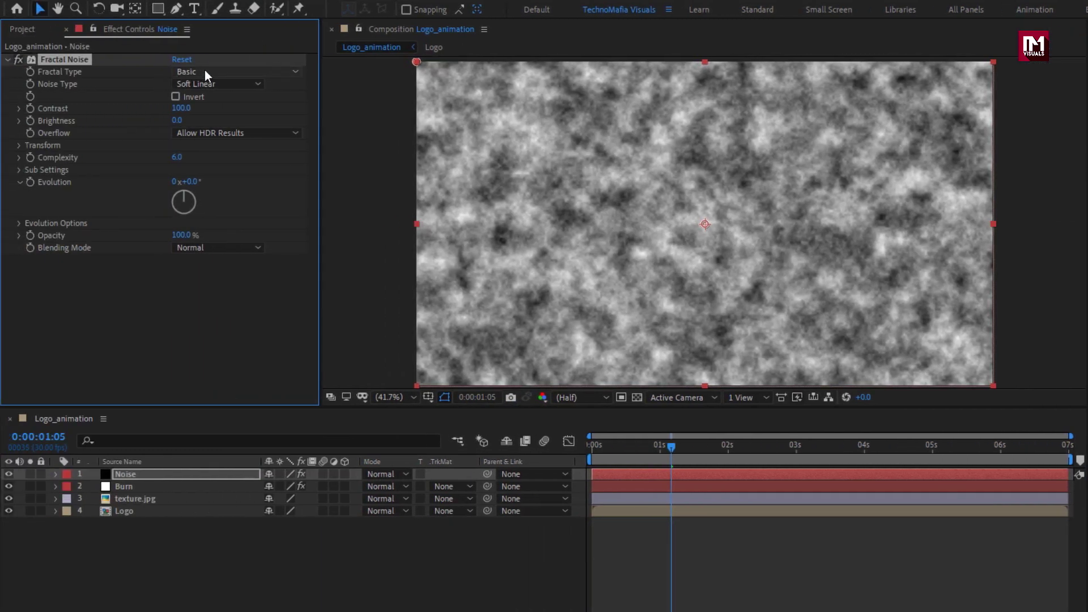
Step: Set the Fractal Noise type to Threads, with Contrast at 120 and Brightness at -5
click(205, 70)
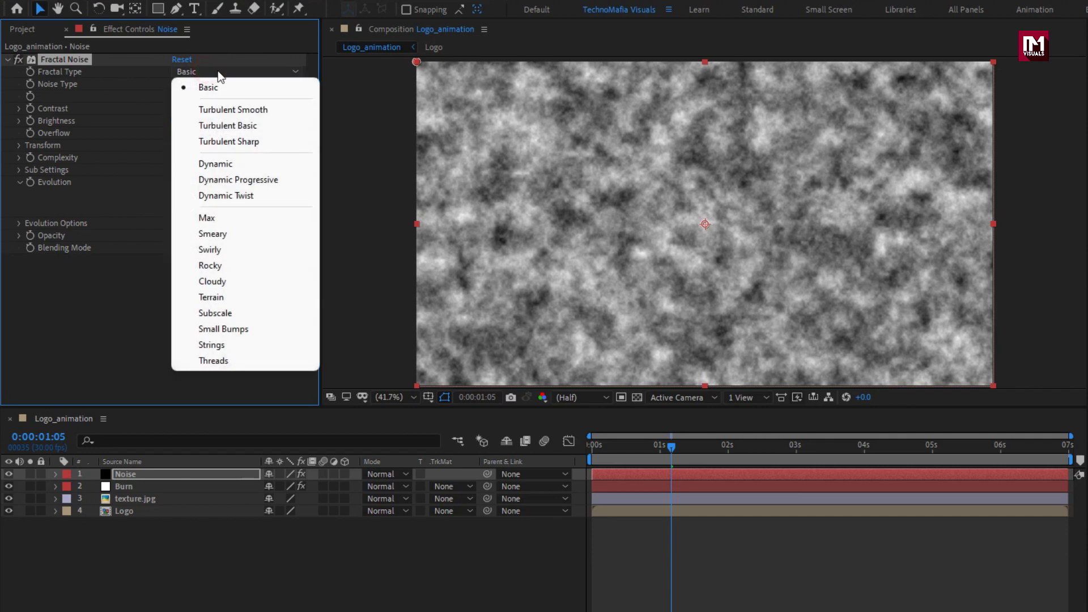
click(258, 358)
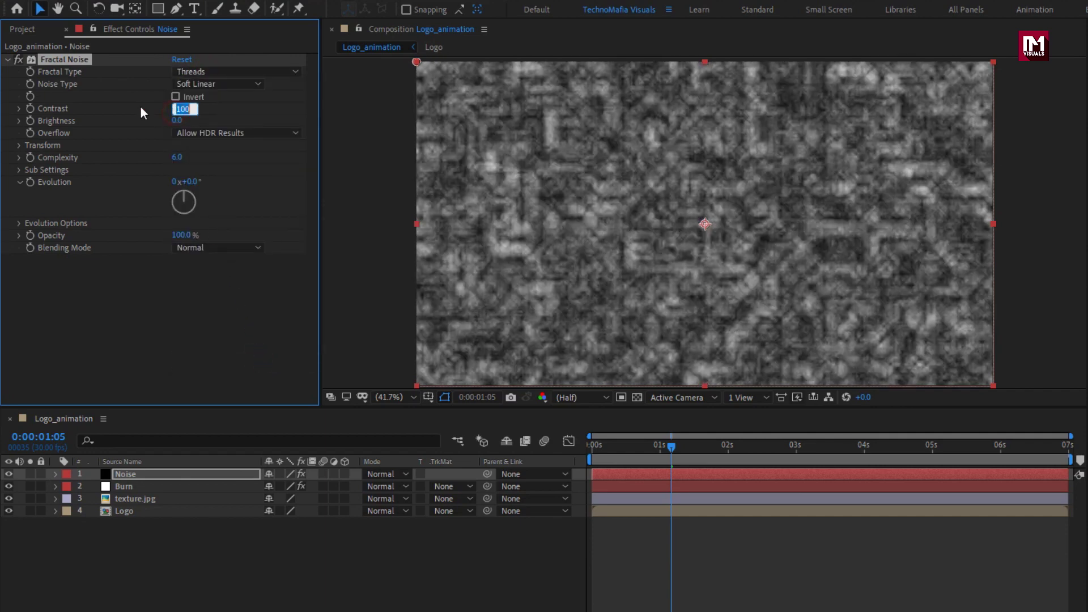
text(120)
key(Return)
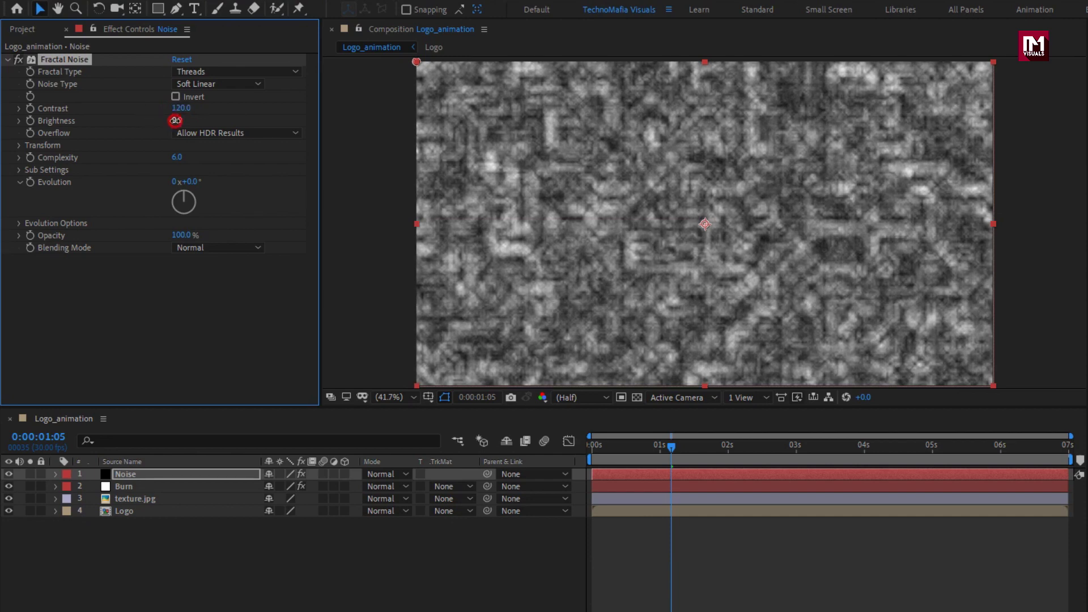
text(-5)
key(Return)
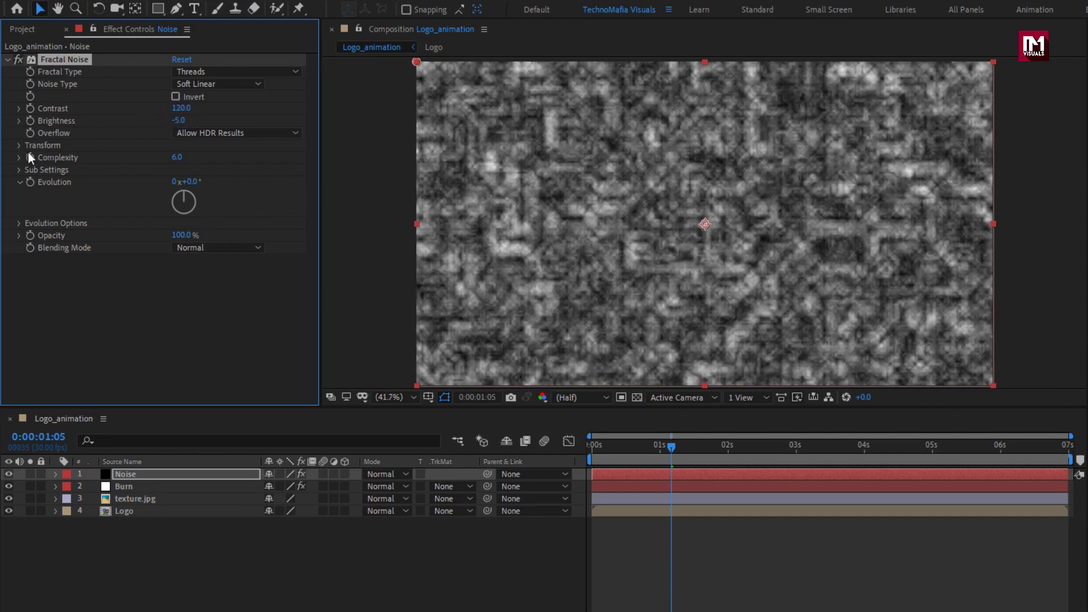
Step: Set Fractal Noise's transform Scale to 200 and its Complexity to 10
click(18, 146)
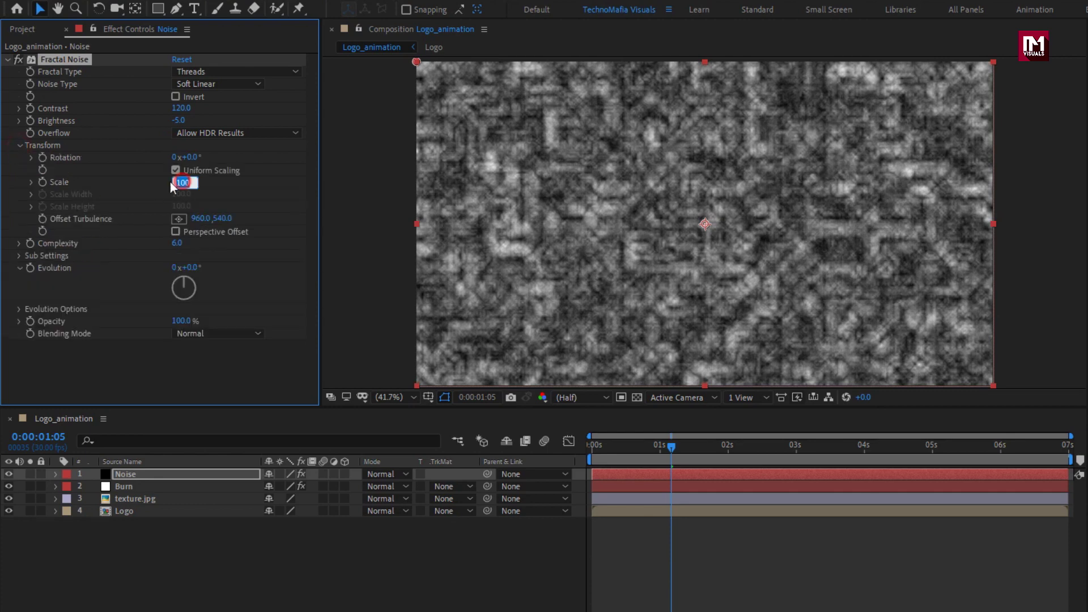
text(200)
key(Return)
click(176, 264)
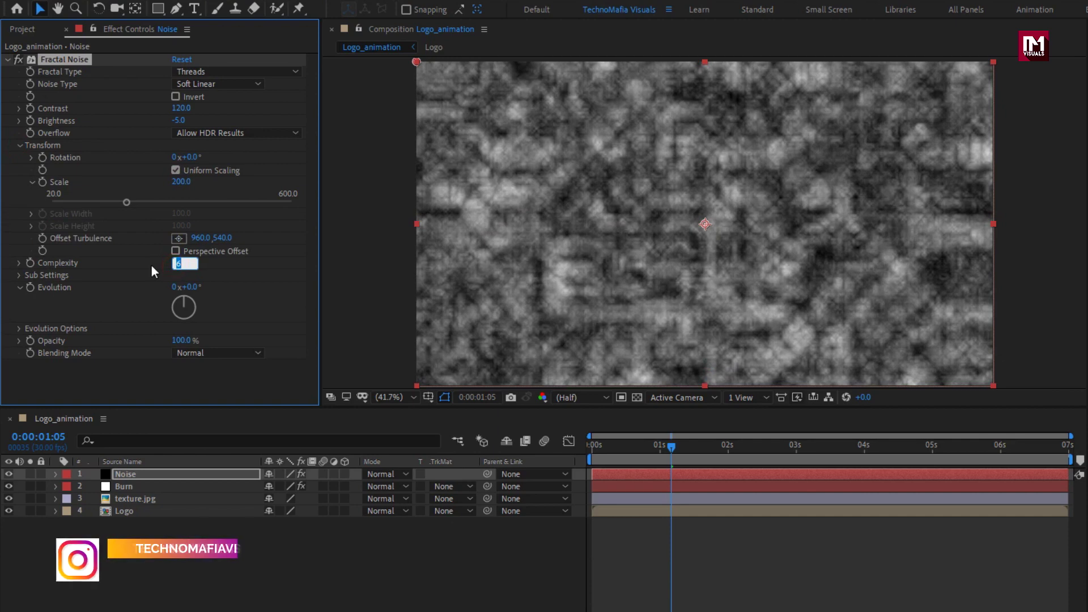
text(10)
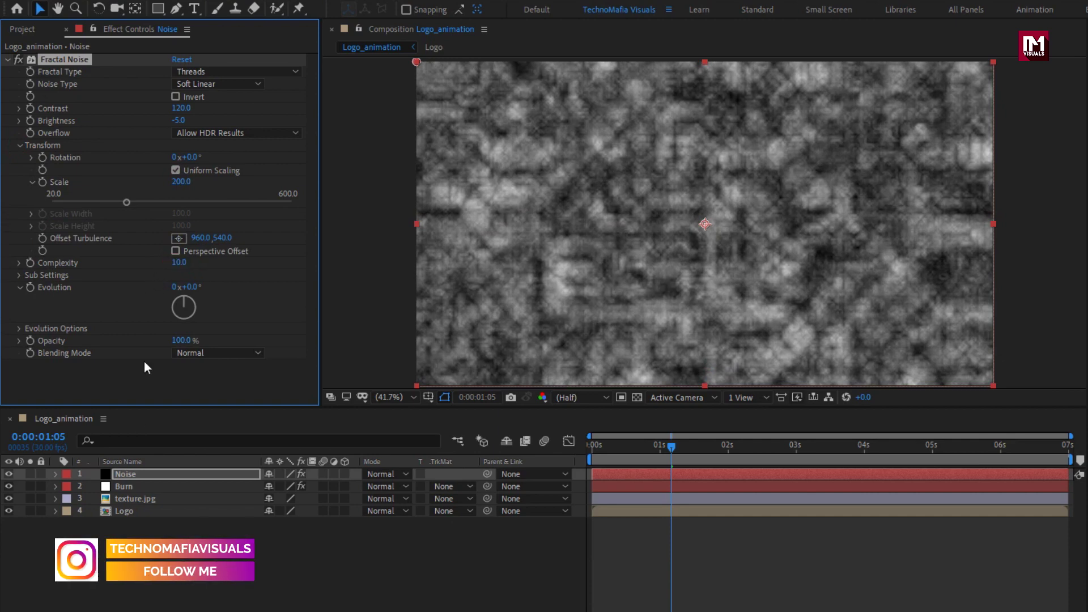
Step: Change the Noise layer's blending mode to Overlay and scrub through the animation to check the blend
click(381, 474)
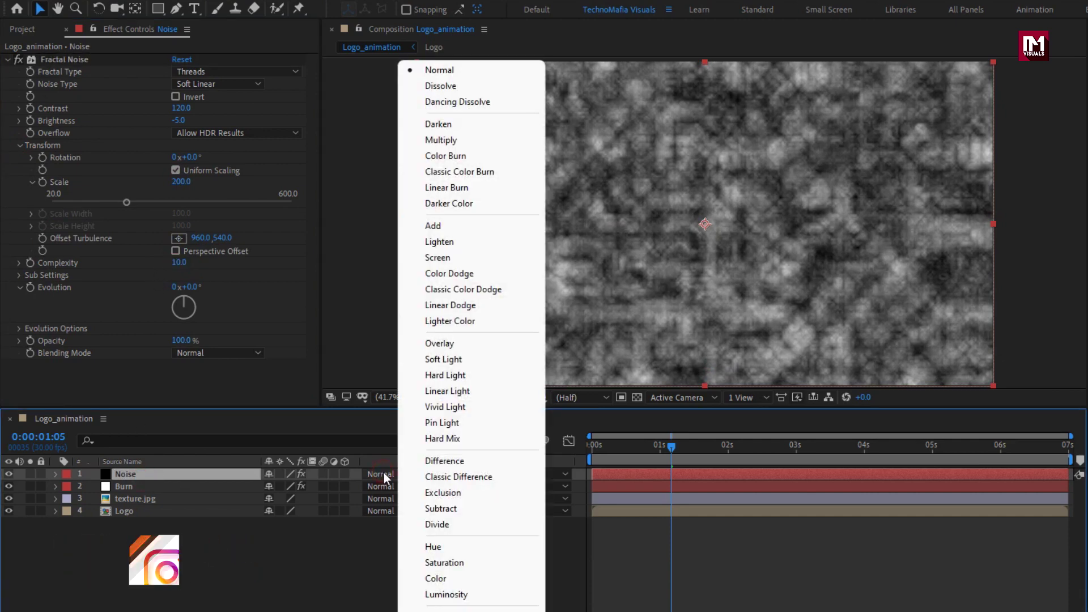
click(446, 344)
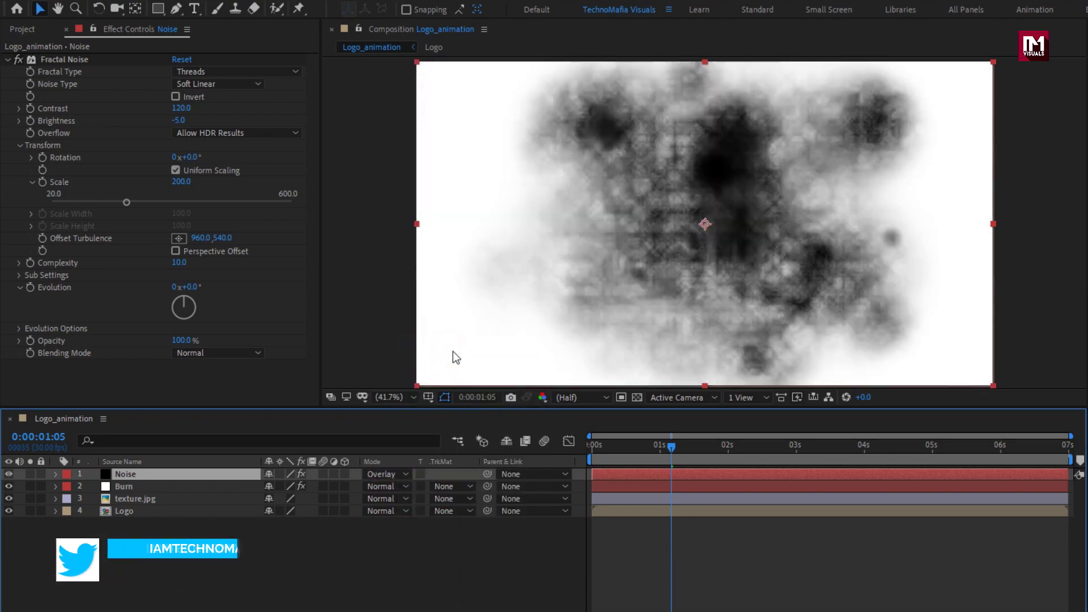
drag(621, 448, 987, 460)
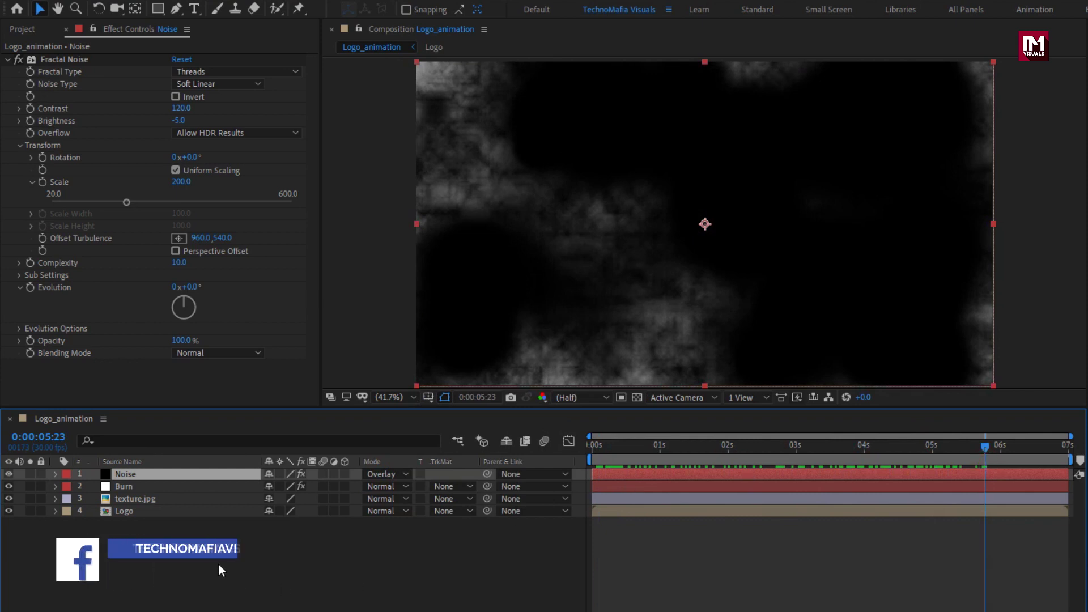
Step: Add an adjustment layer above the Noise layer and apply Brightness & Contrast to it
right_click(218, 563)
mouse_move(271, 403)
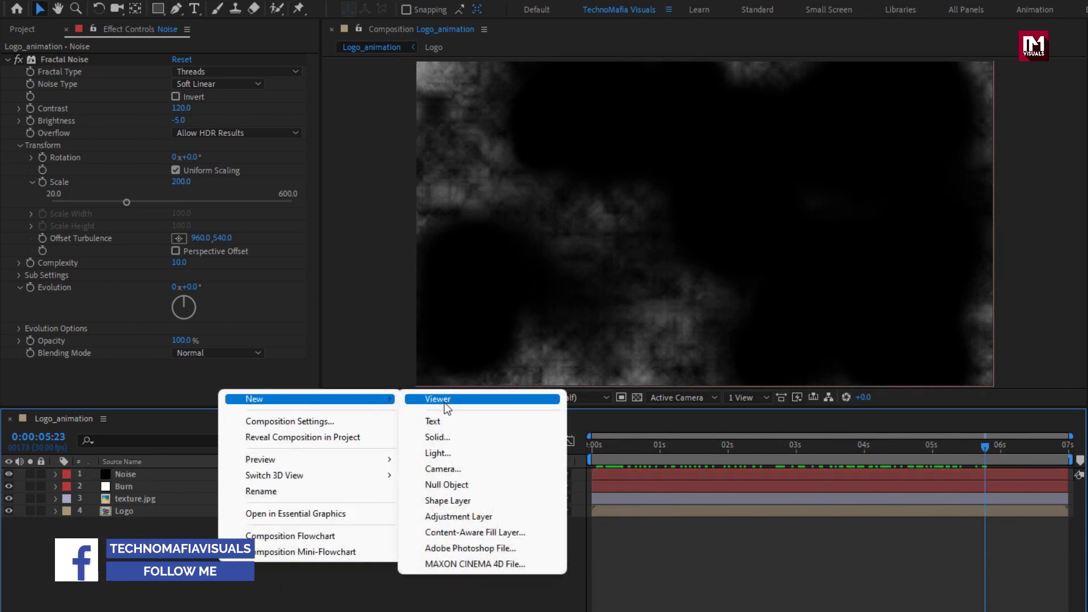
click(438, 521)
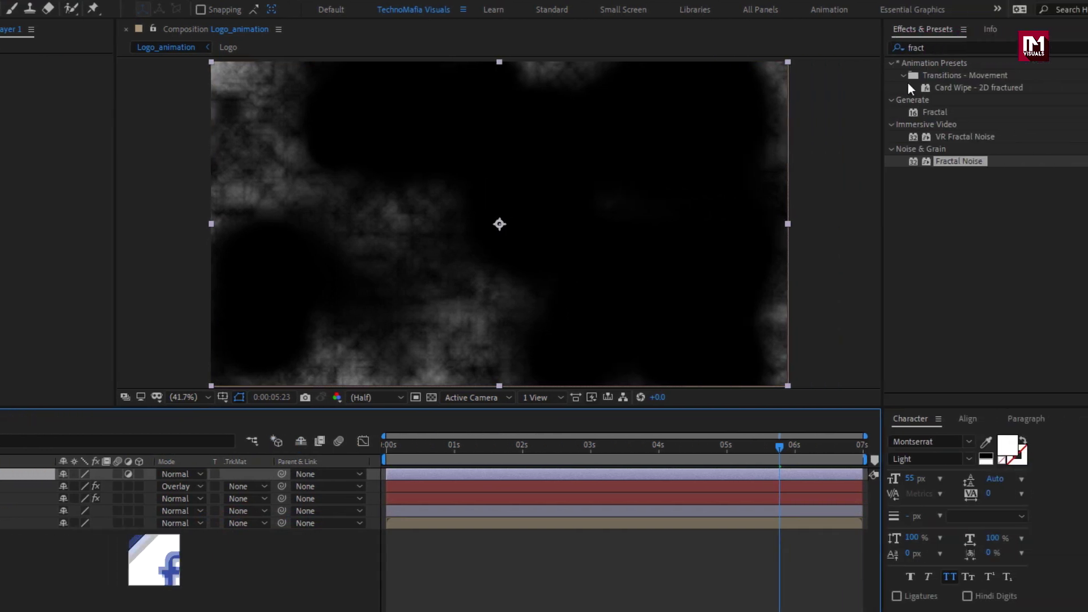
click(927, 47)
text(bri)
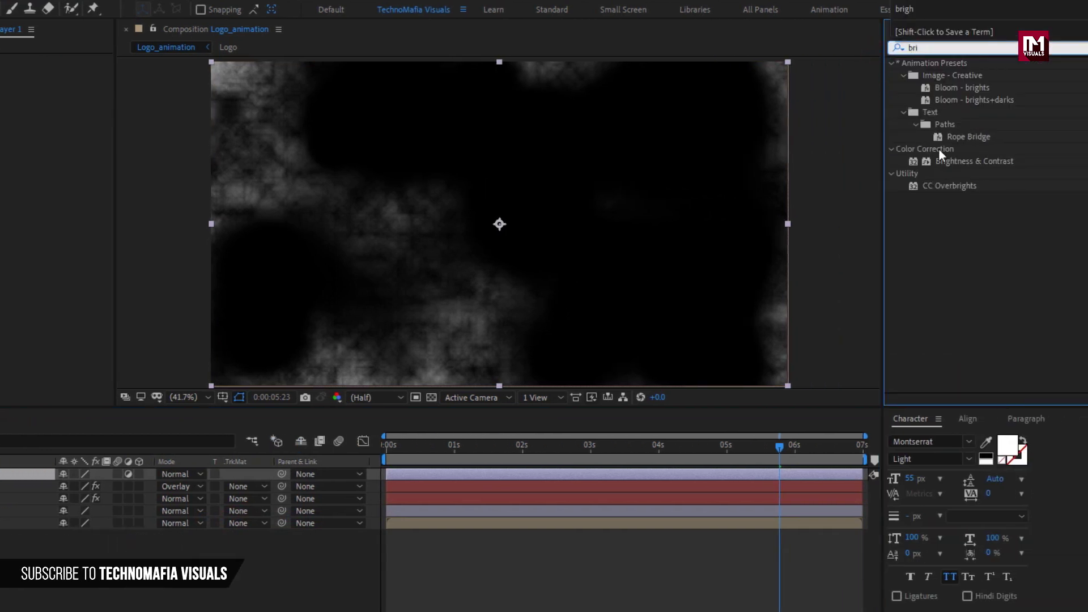
click(957, 161)
drag(958, 163, 535, 199)
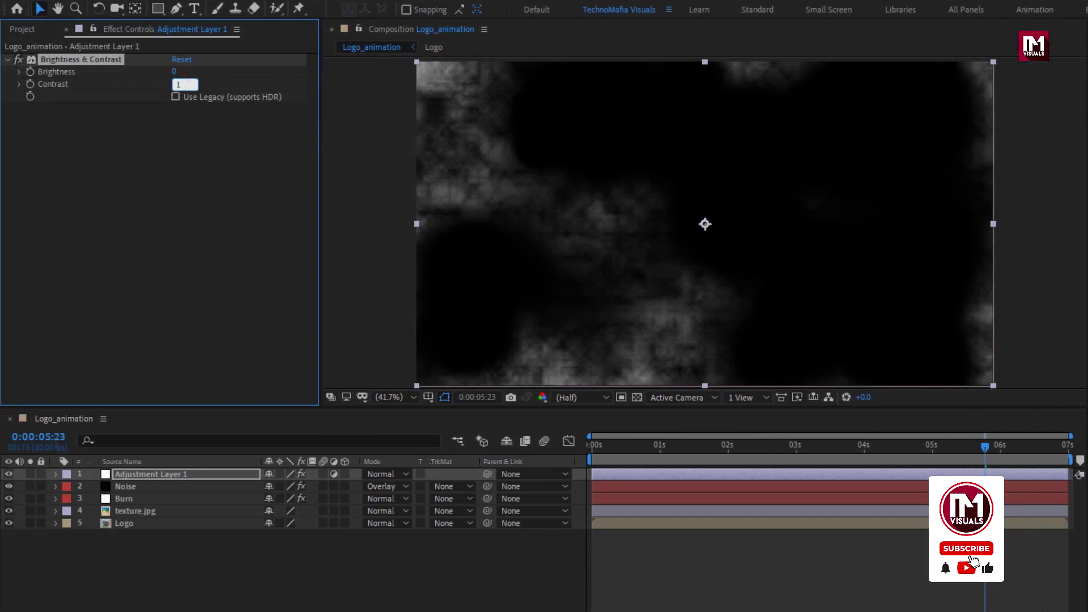
Step: Set the adjustment layer's Contrast to 100, enable Use Legacy, and scrub the timeline to check the result
key(Return)
drag(622, 451, 729, 451)
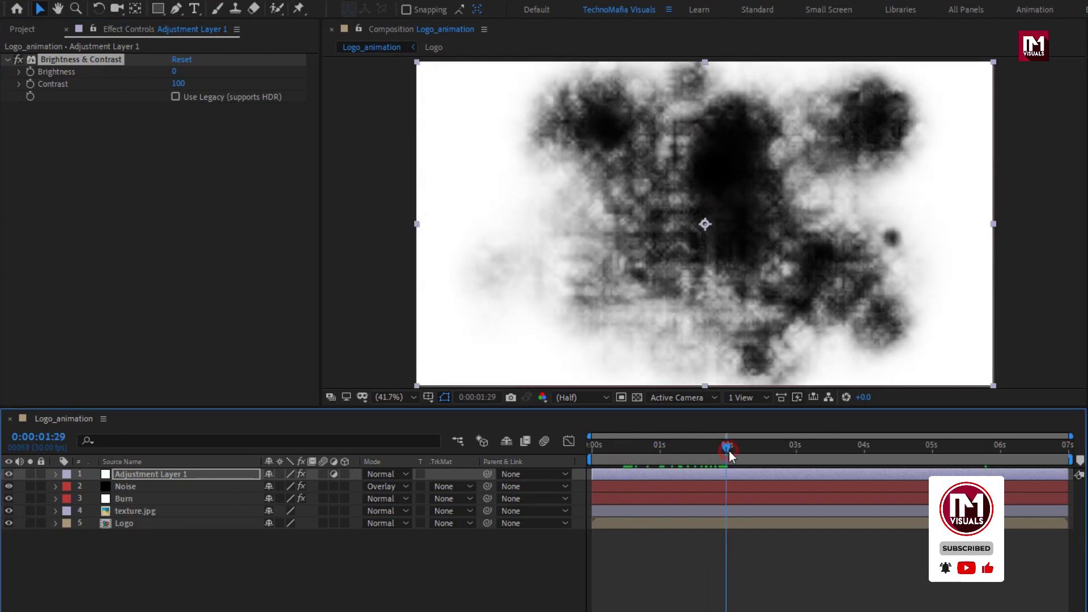
click(175, 97)
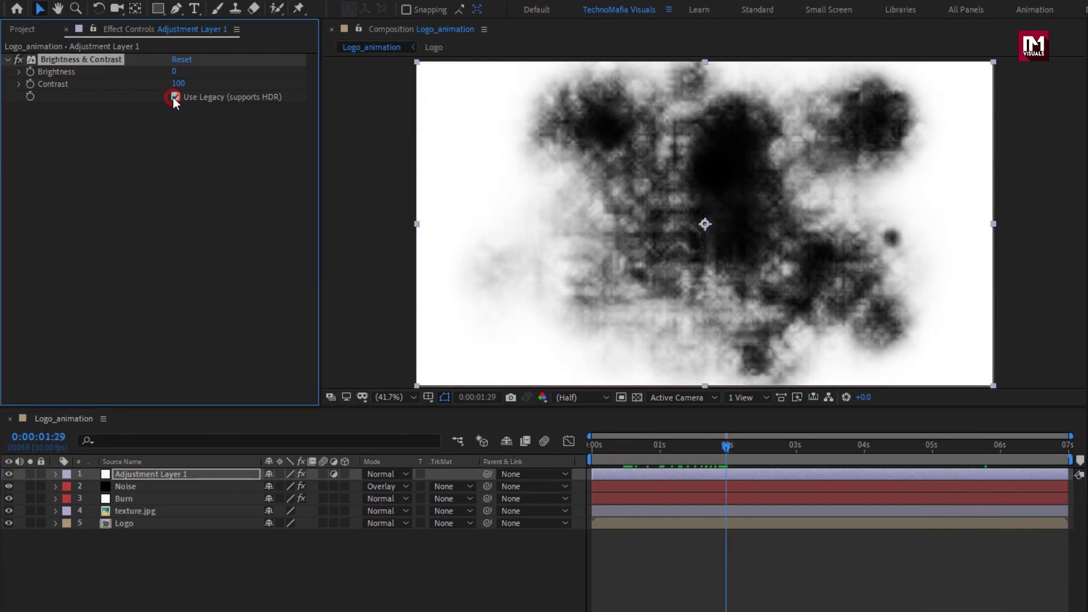
drag(669, 449, 705, 440)
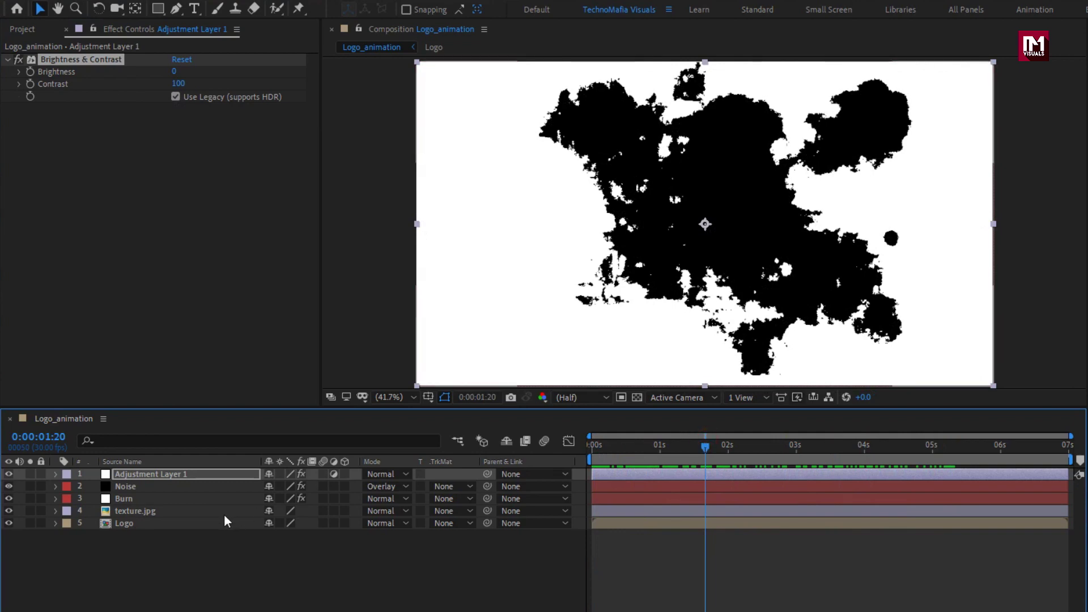
Step: Pre-compose the adjustment, Noise and Burn layers into a new composition named Noise, moving all attributes into it
click(146, 502)
shift+click(144, 478)
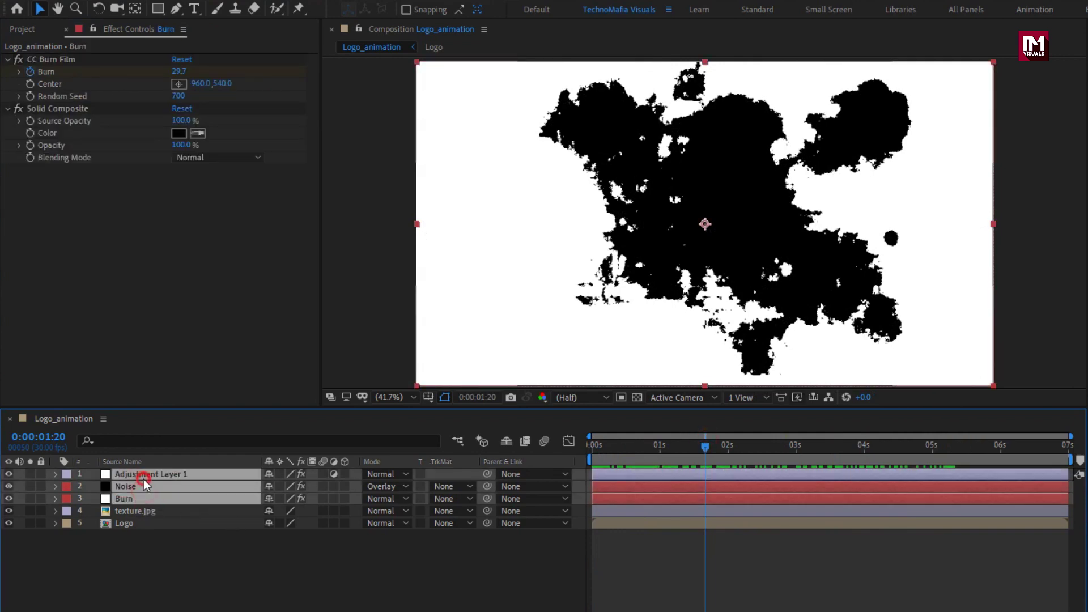
right_click(144, 480)
click(184, 417)
text(No)
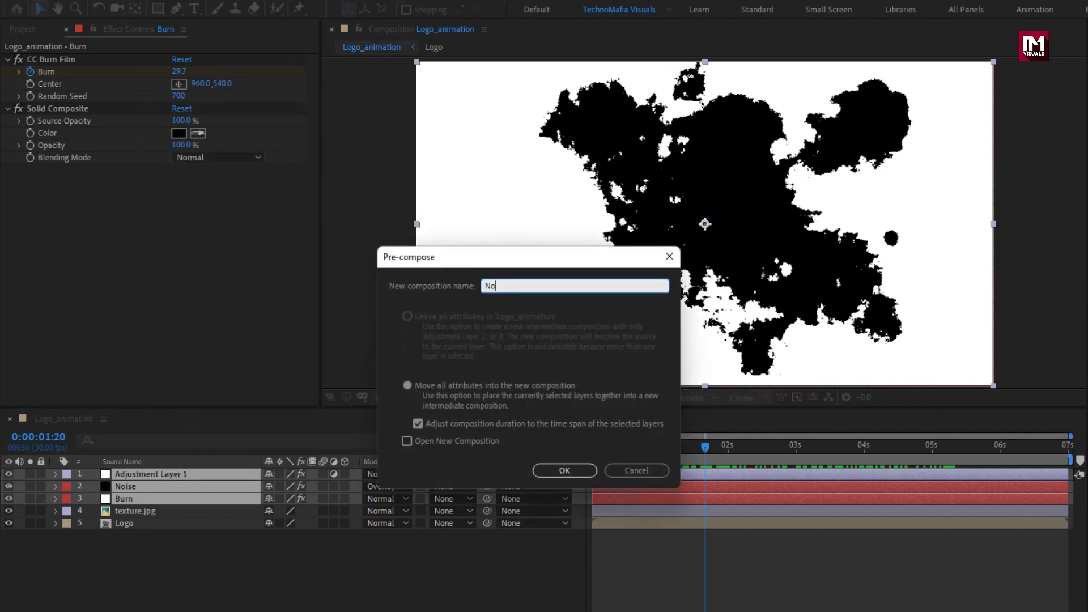
text(ise)
click(548, 466)
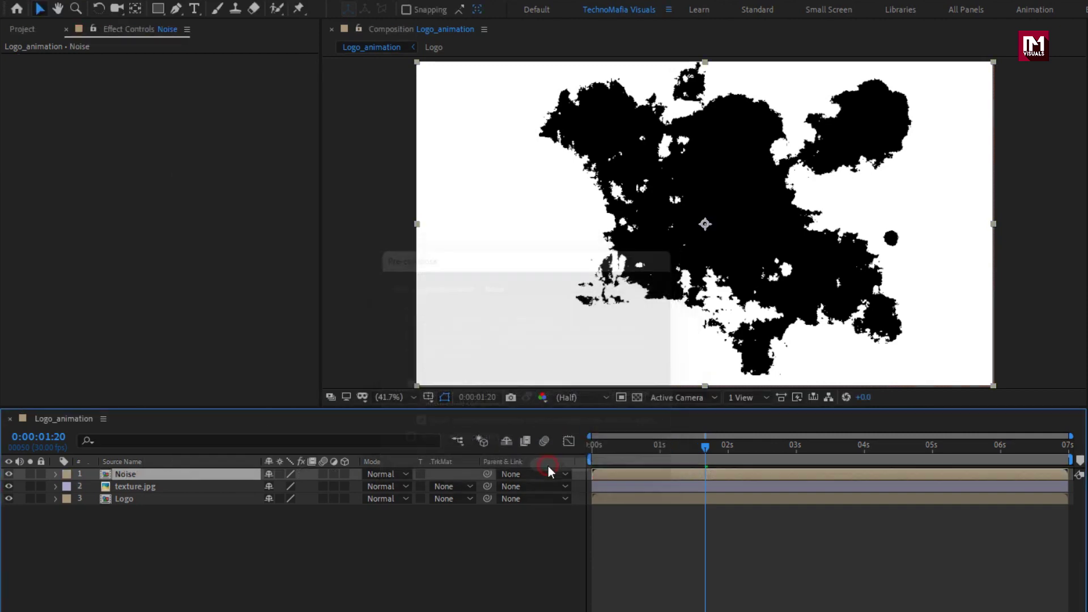
Step: Set the texture.jpg layer's track matte to Luma Inverted using the Noise composition
click(139, 488)
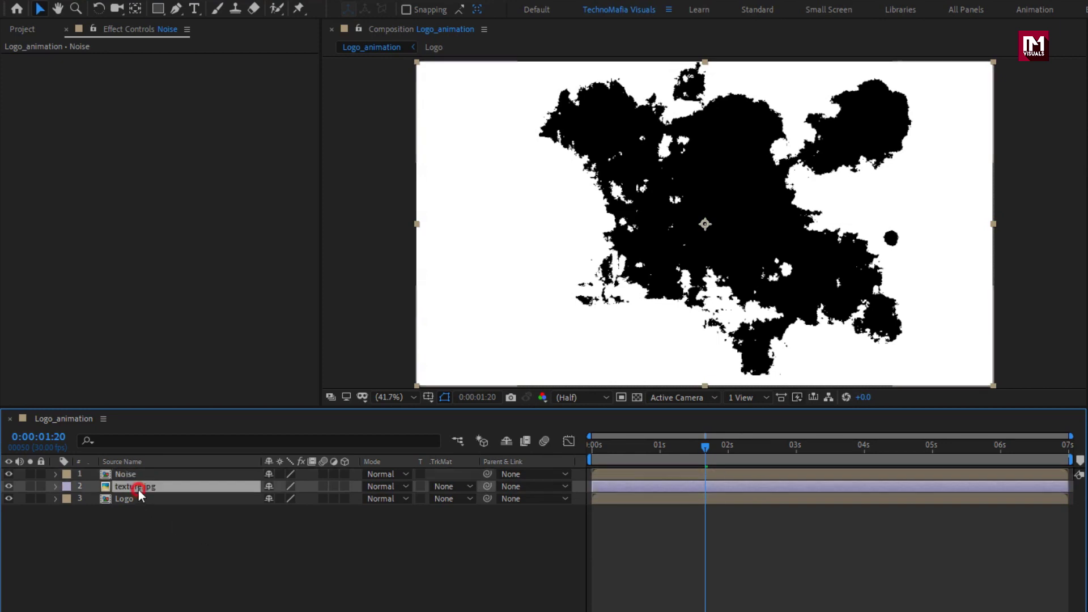
click(454, 491)
click(538, 571)
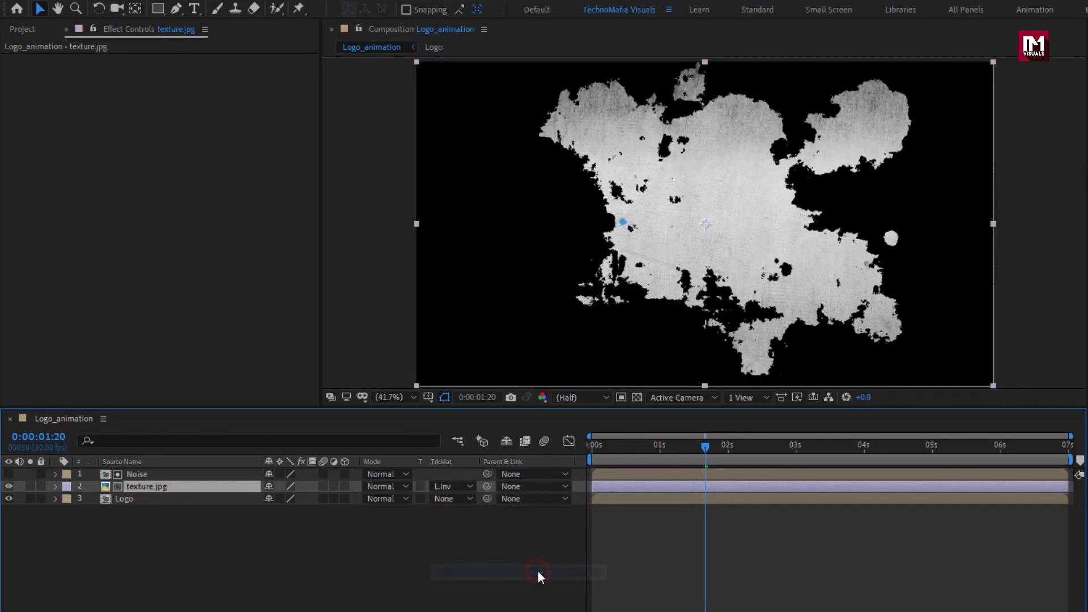
Step: Pre-compose the Noise and texture.jpg layers into a new composition named Texture_noise, moving all attributes into it
drag(591, 444, 874, 440)
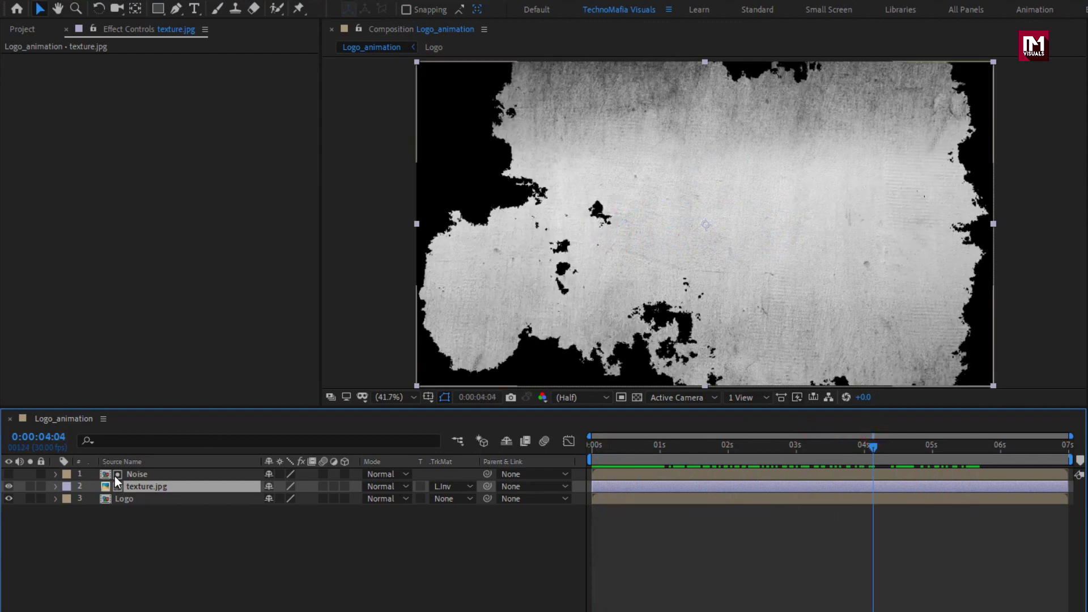
shift+click(138, 475)
right_click(137, 475)
click(178, 412)
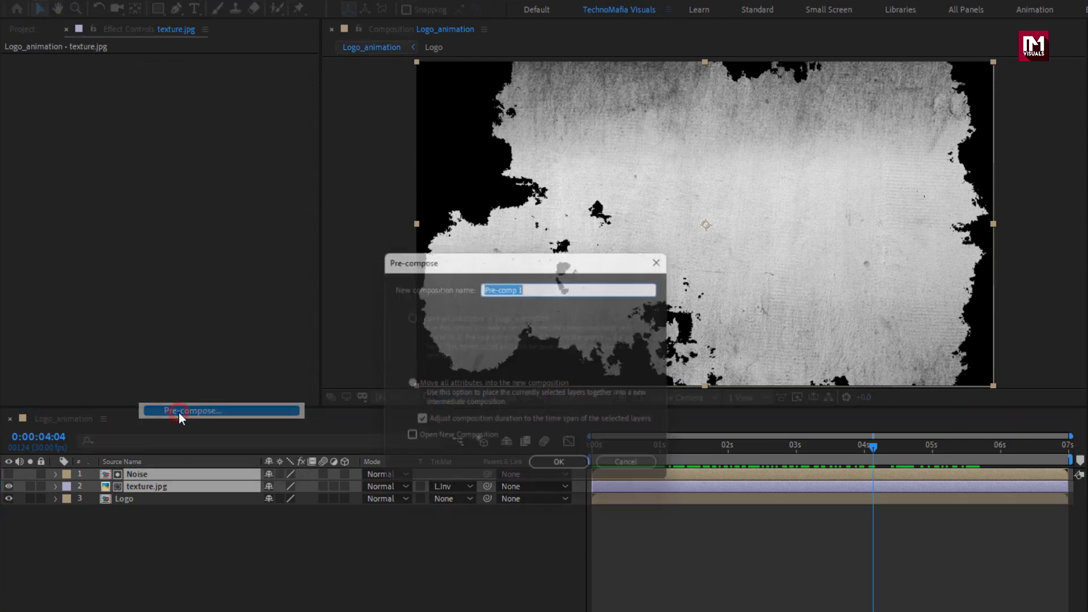
text(Texture_noise)
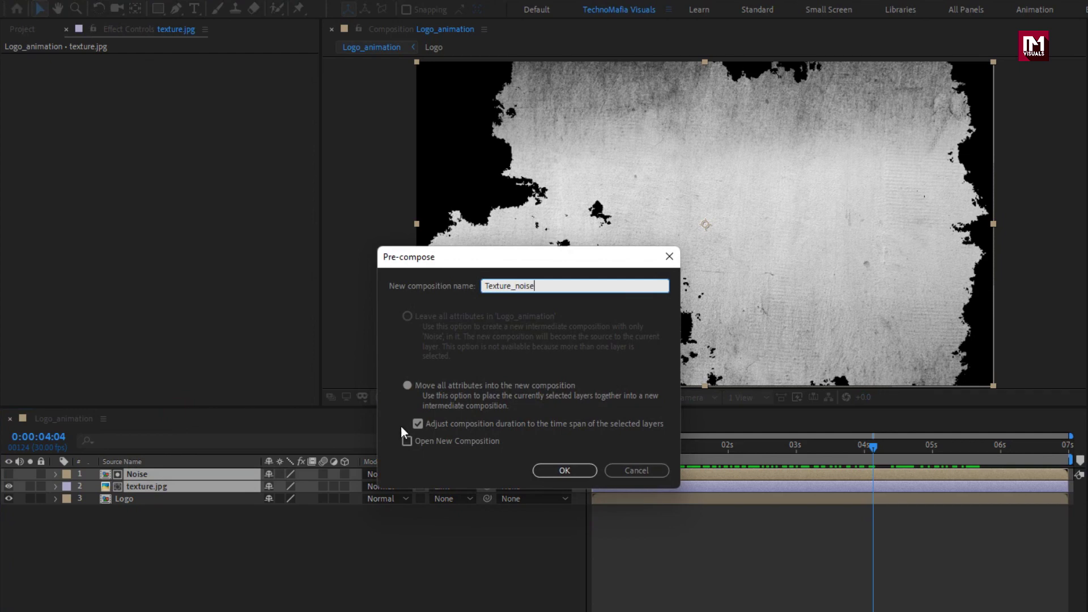
click(563, 470)
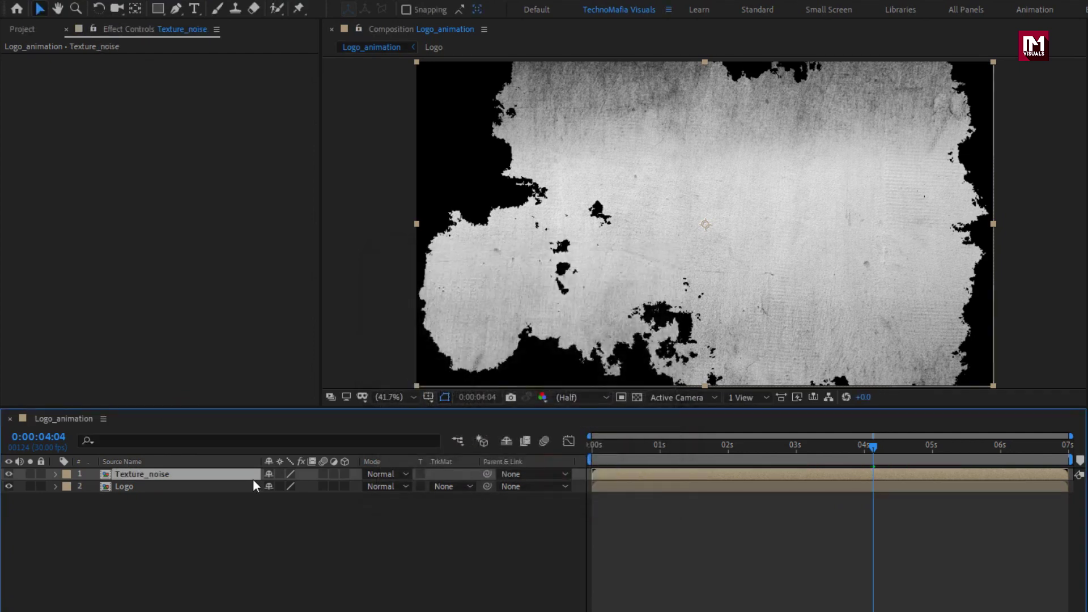
Step: Set the Logo layer's track matte to Alpha Matte using Texture_noise and scrub the timeline to check the reveal
click(150, 491)
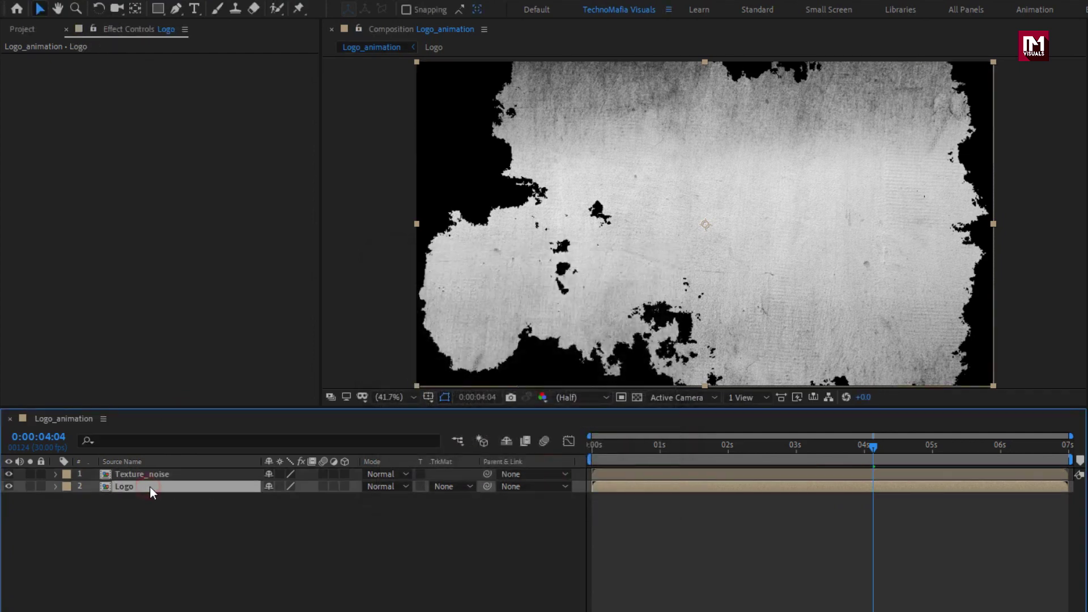
click(457, 486)
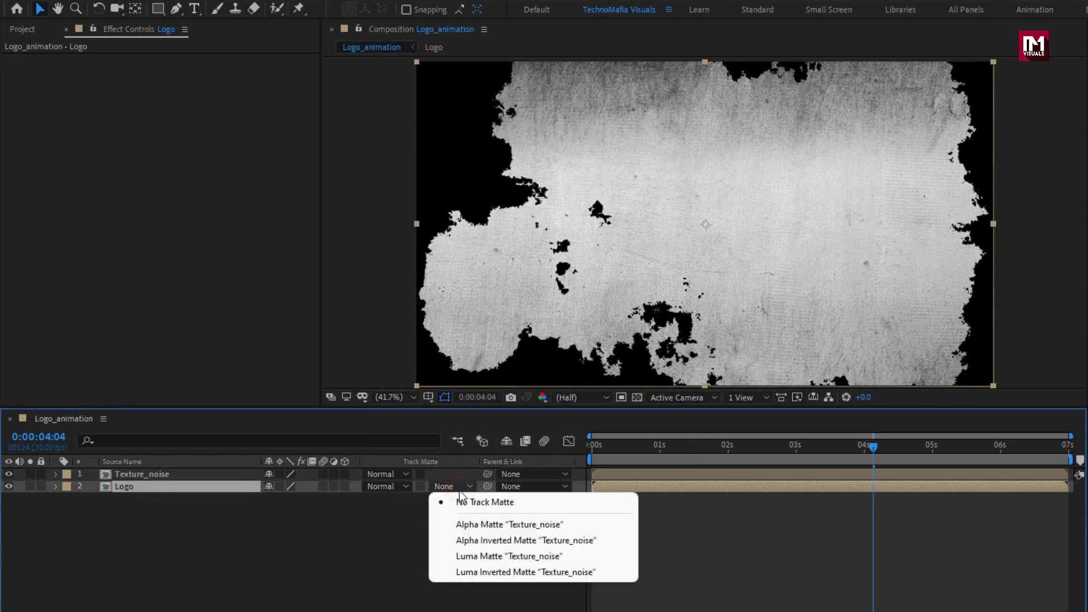
click(541, 523)
drag(611, 451, 750, 453)
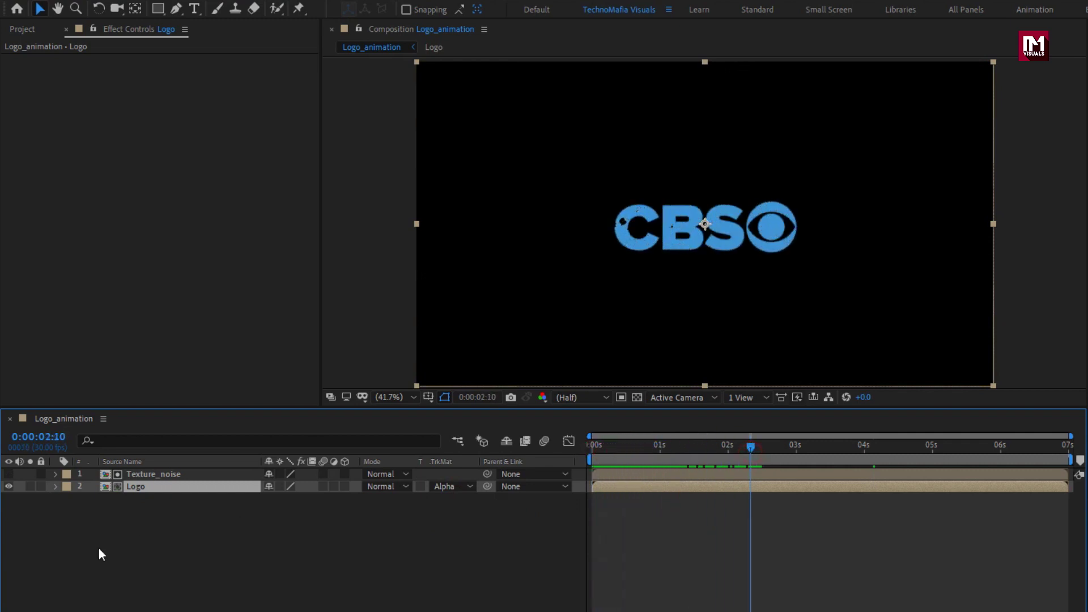
Step: Pre-compose the Texture_noise and Logo layers into a new composition named Logo_texture, moving all attributes into it
drag(153, 520, 141, 471)
right_click(144, 475)
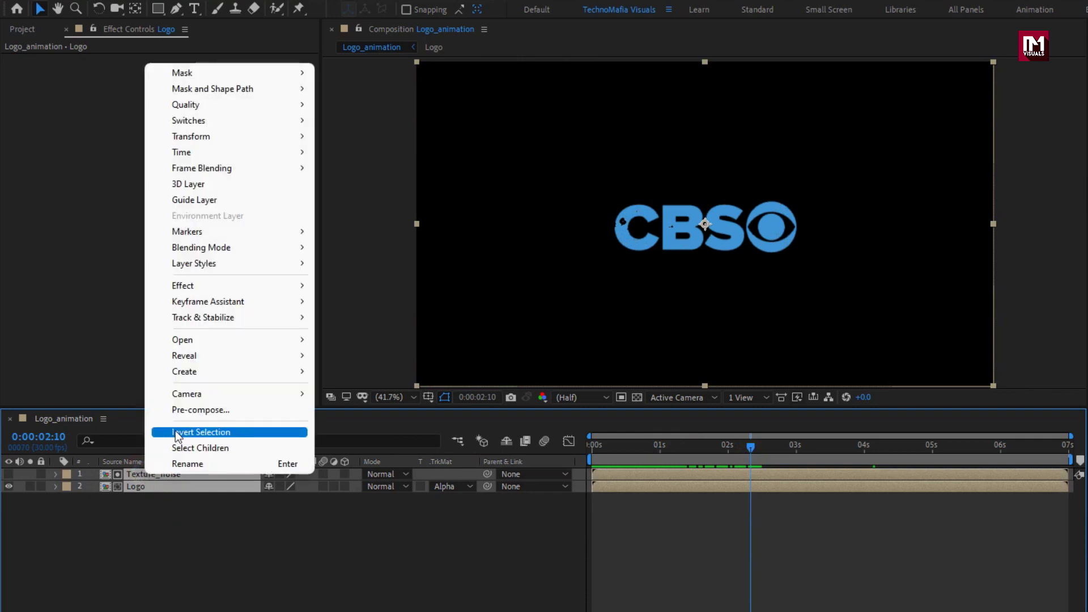
click(178, 414)
text(Logo_texture)
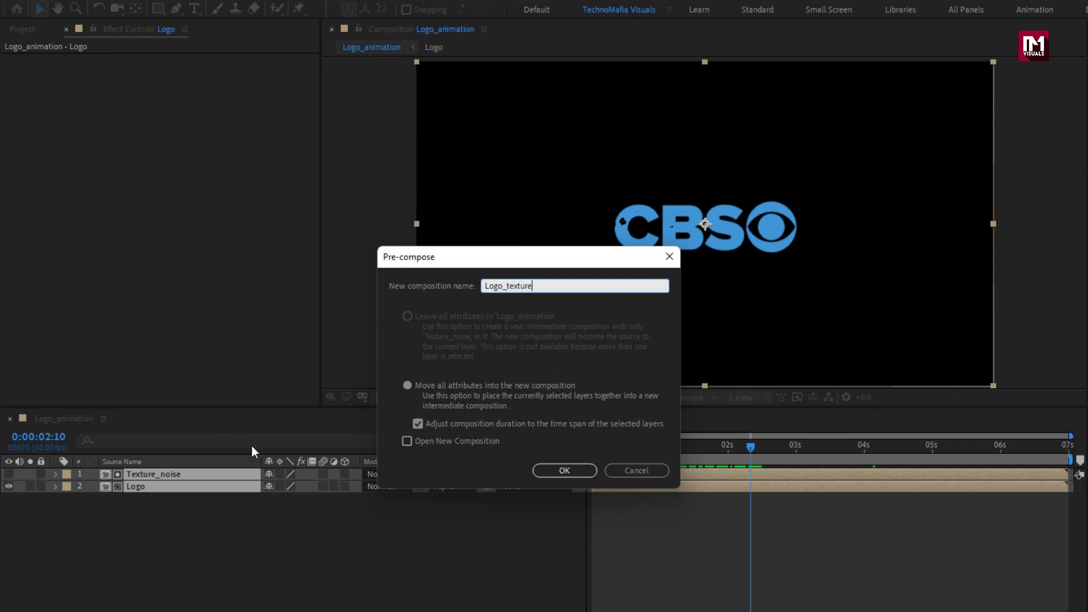
click(547, 471)
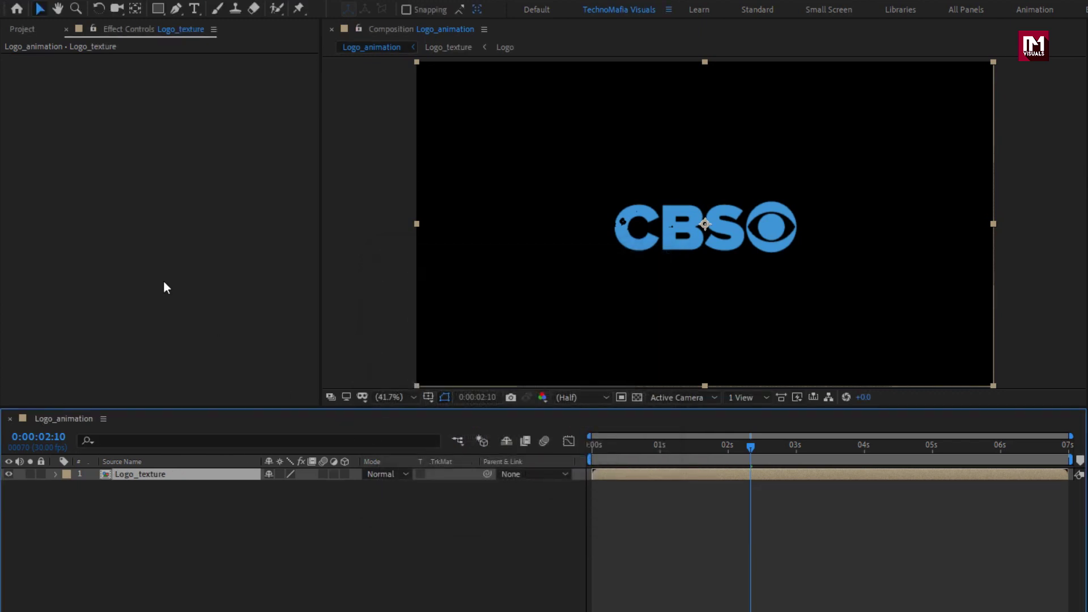
Step: Add Background.jpg from the project to the Logo_animation composition, beneath the Logo_texture layer
click(32, 31)
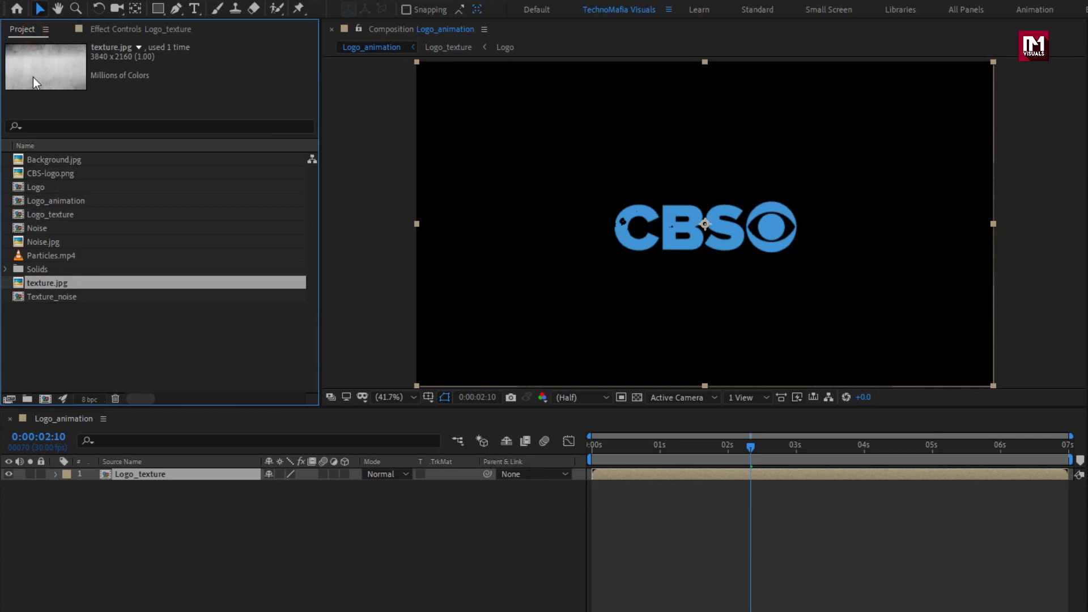
click(49, 161)
drag(32, 162, 169, 547)
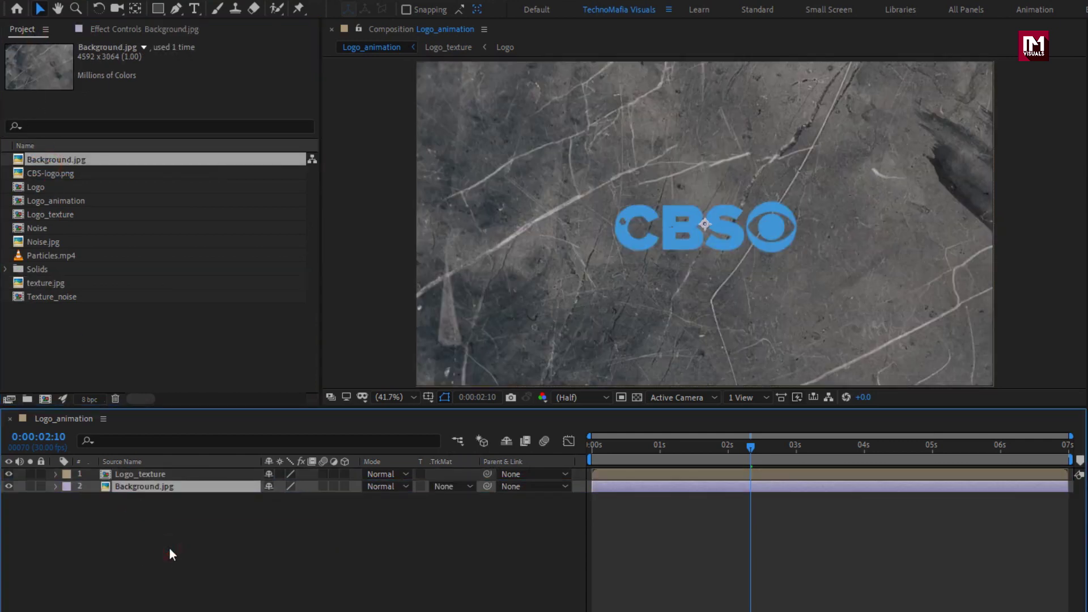
Step: Fade in the Background.jpg layer with Opacity keyframes of 0% at 0 seconds and 100% at 1 second
key(t)
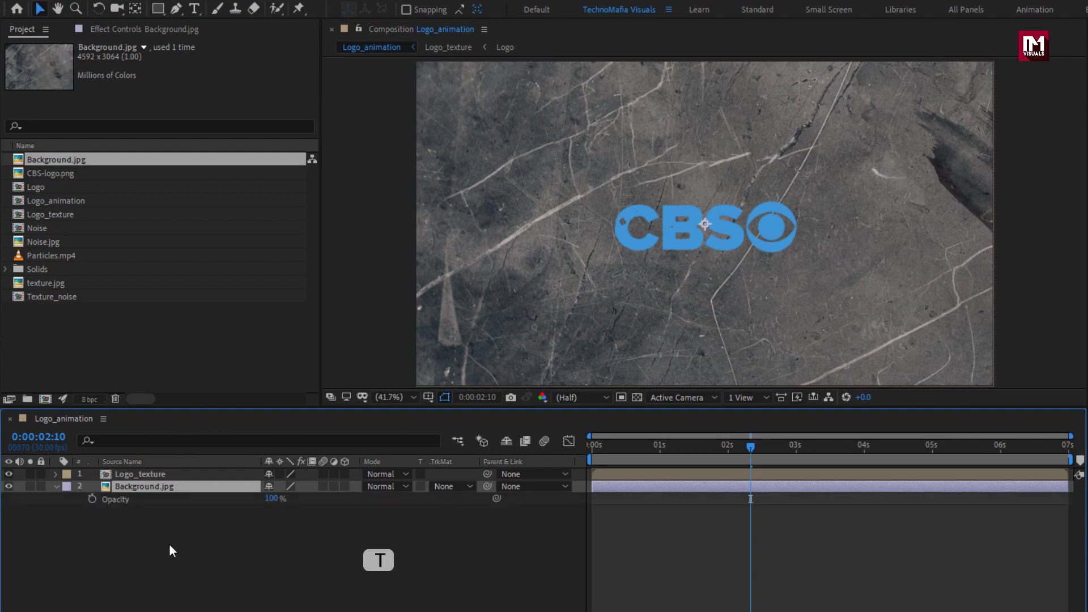
drag(619, 453, 661, 450)
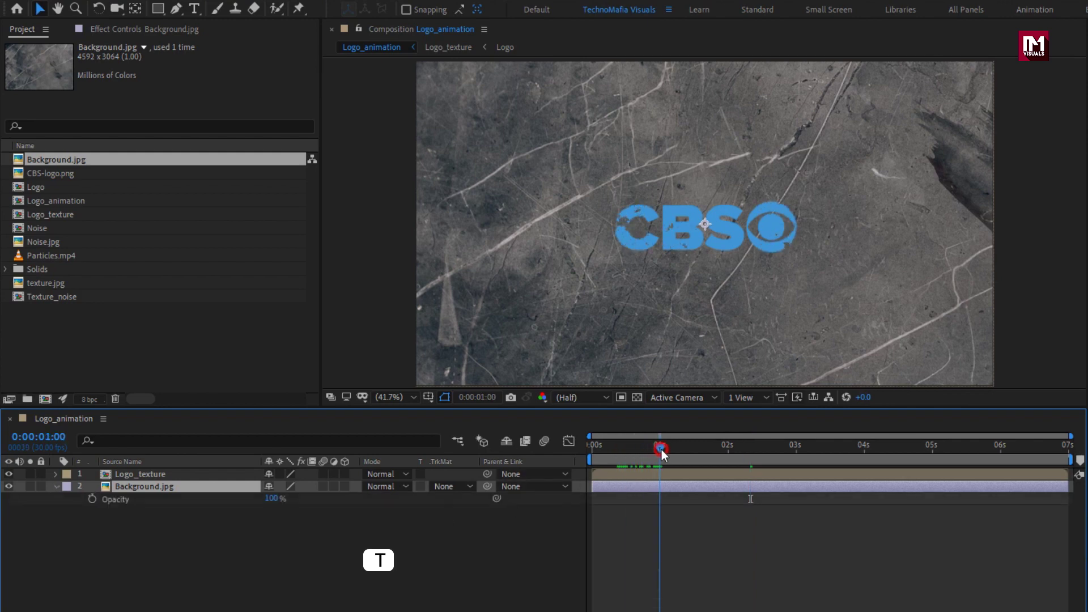
click(92, 499)
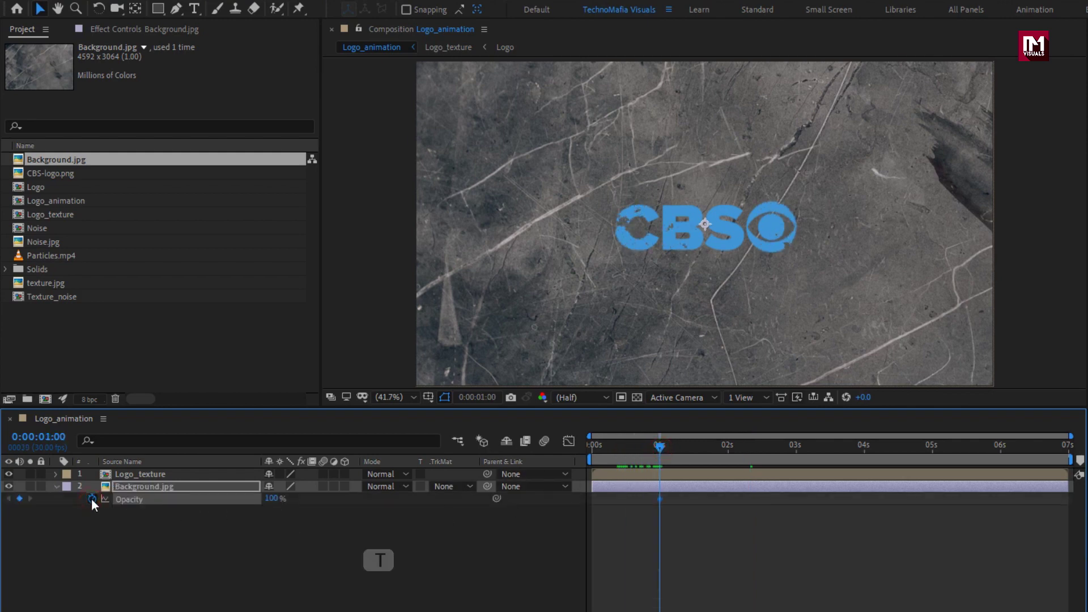
click(600, 452)
drag(600, 450, 566, 449)
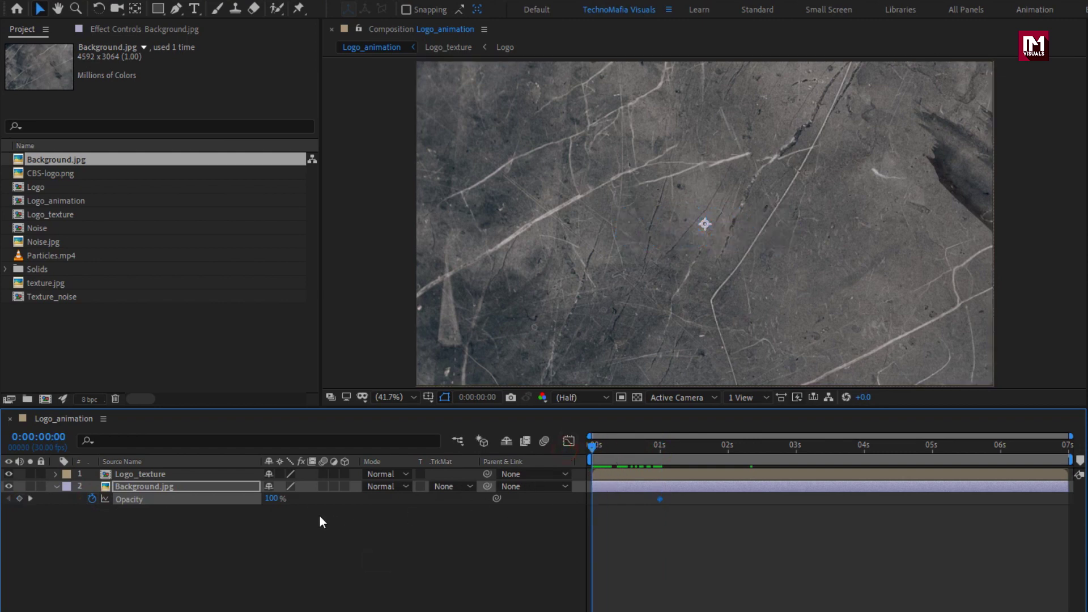
drag(275, 499, 151, 499)
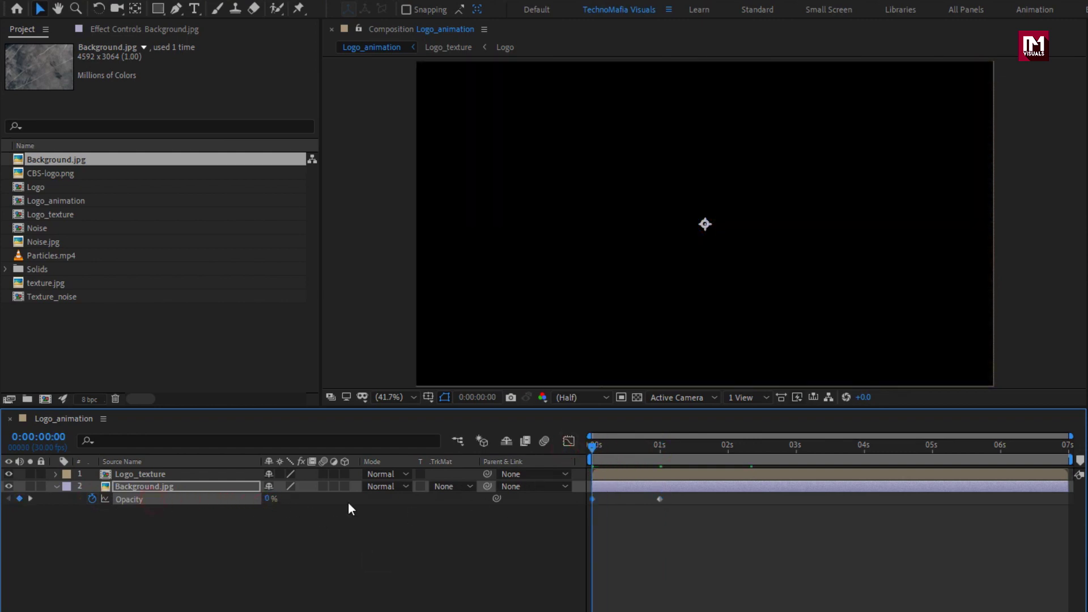
drag(597, 446, 767, 450)
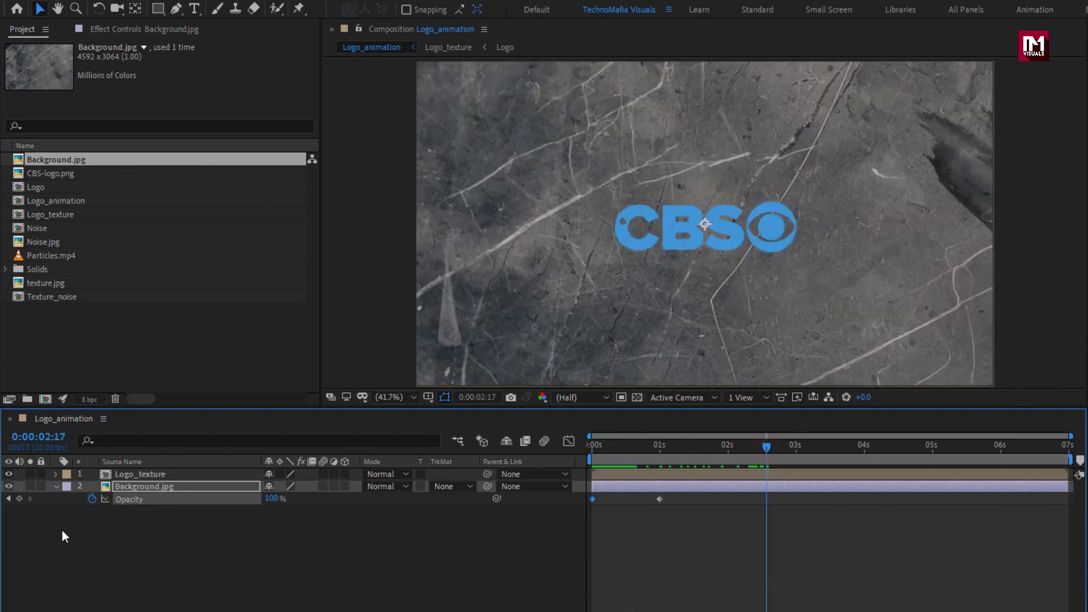
click(56, 487)
click(104, 510)
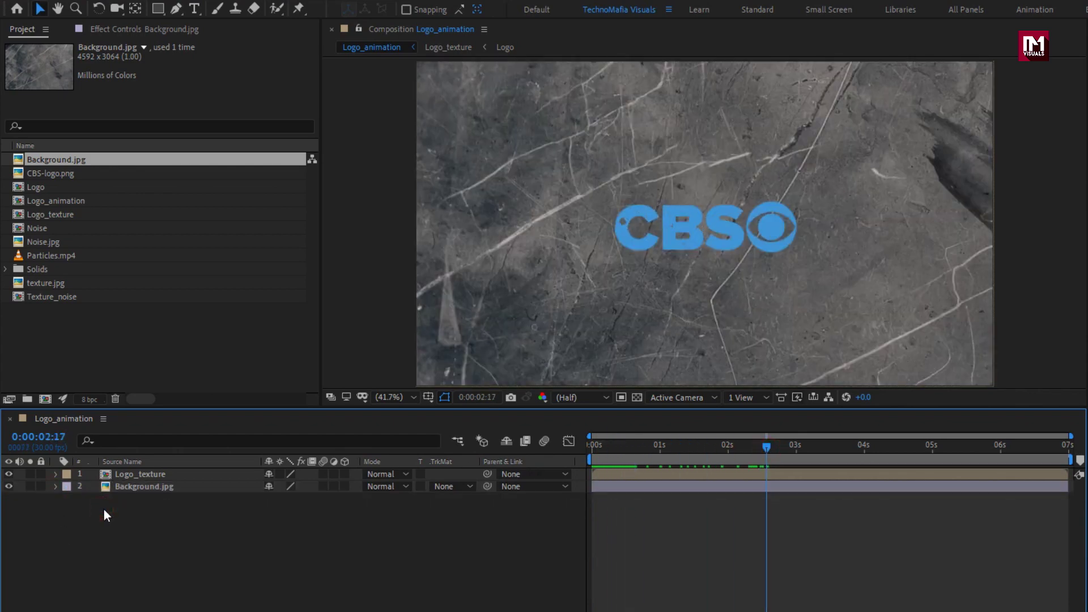
Step: Add the Texture_noise composition to the timeline between the Logo_texture and Background.jpg layers
click(56, 215)
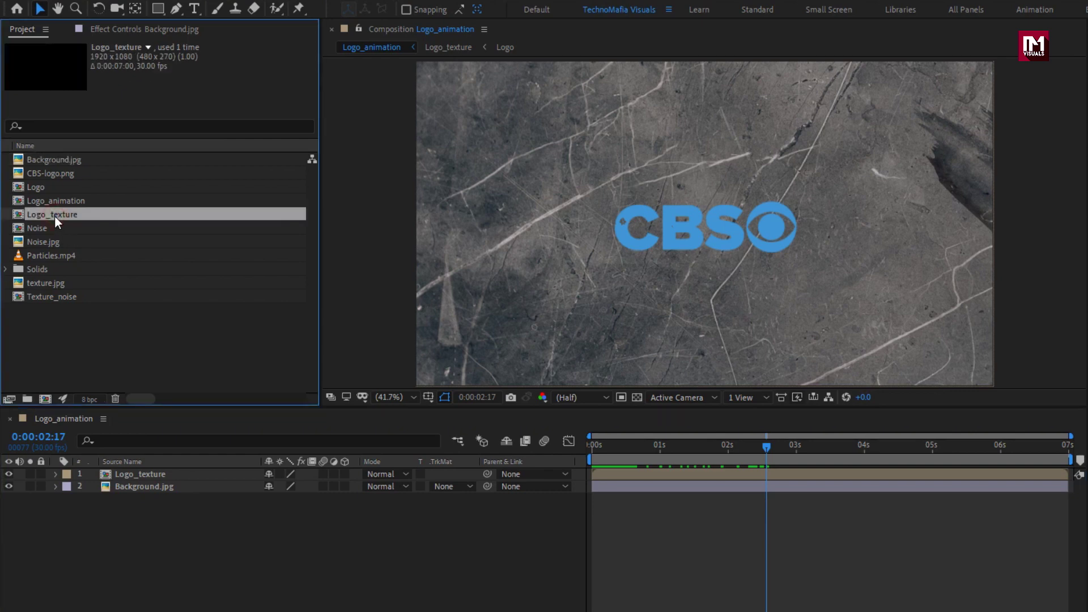
click(52, 297)
drag(45, 296, 116, 486)
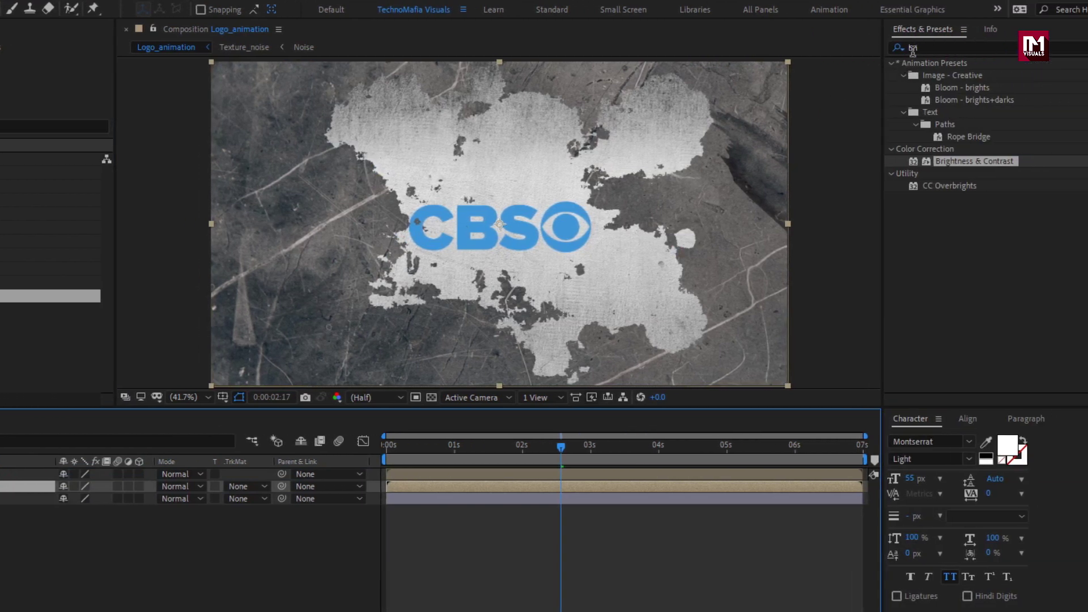
Step: Find the Drop Shadow effect and apply it to the Texture_noise layer
click(1087, 50)
drag(924, 50, 888, 49)
text(drop)
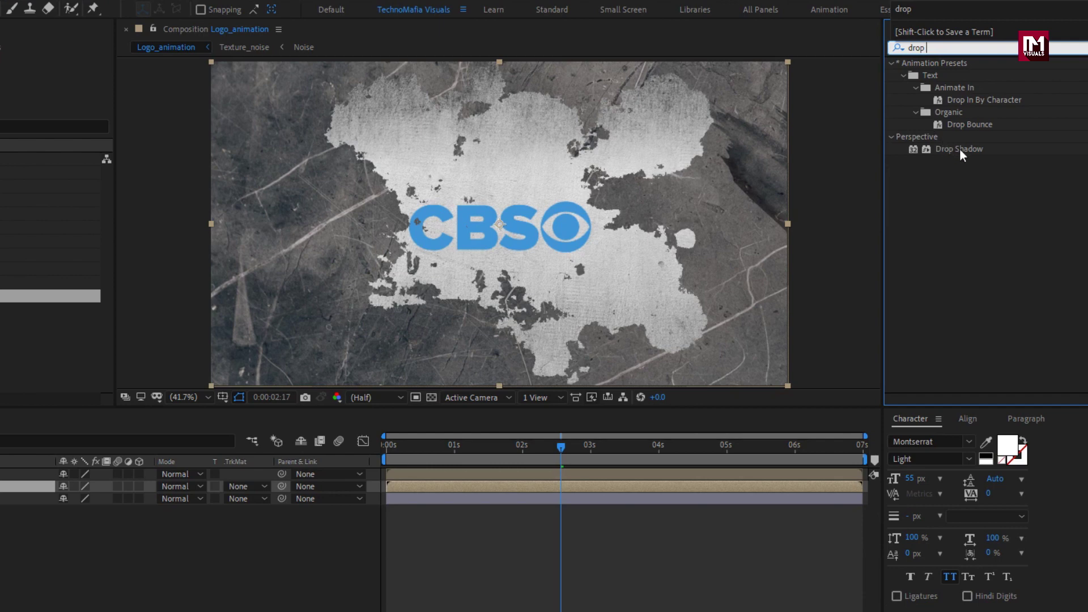
double_click(960, 148)
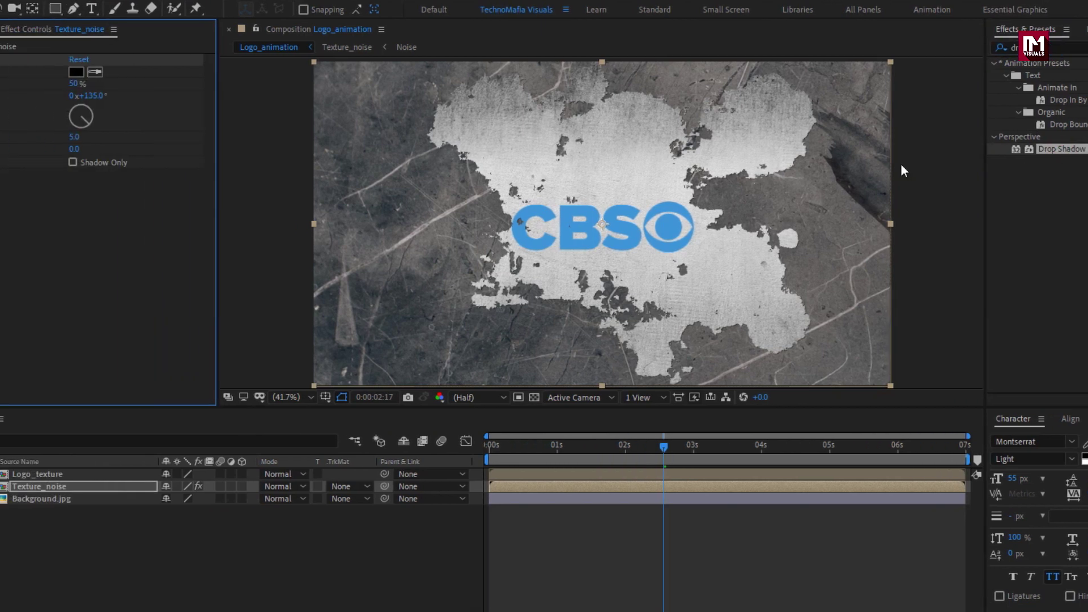
Step: Set the Texture_noise layer's Drop Shadow to Opacity 100%, Distance 30 and Softness 30
text(100)
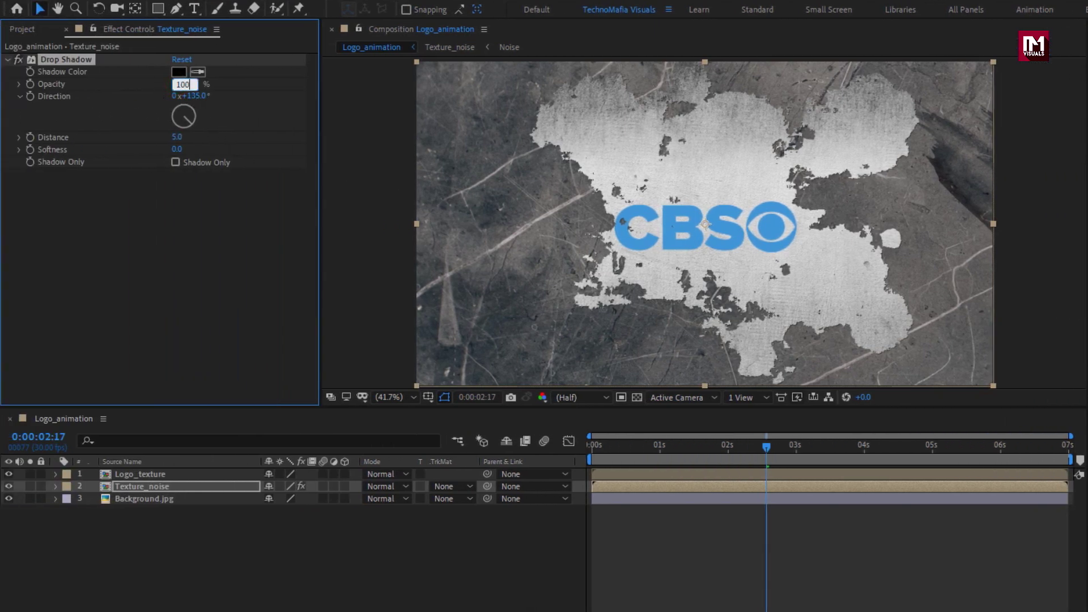
key(Return)
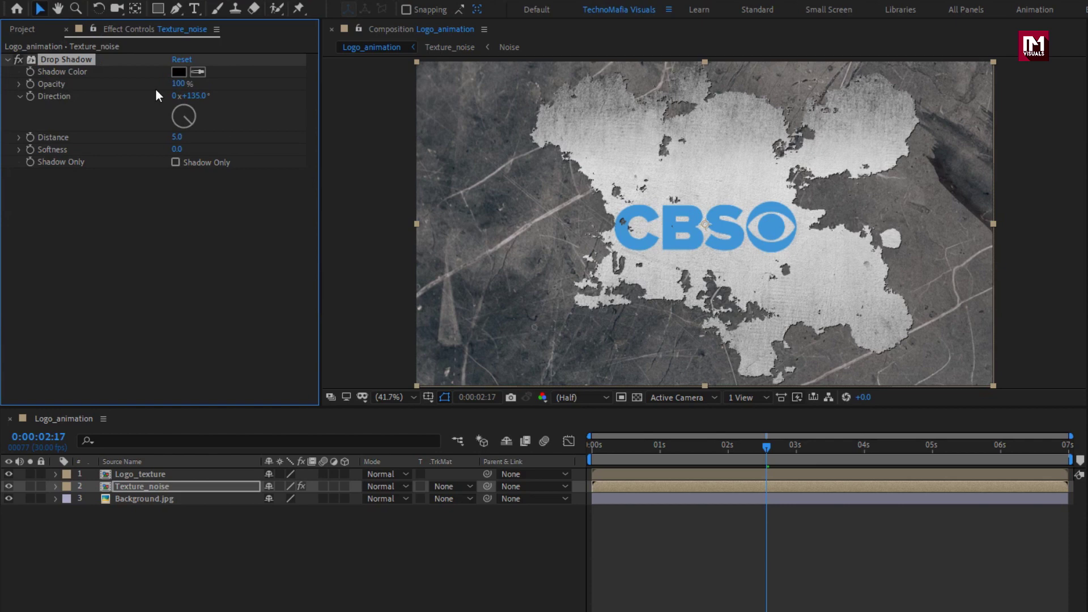
click(176, 136)
text(30)
key(Return)
click(173, 149)
text(30)
key(Return)
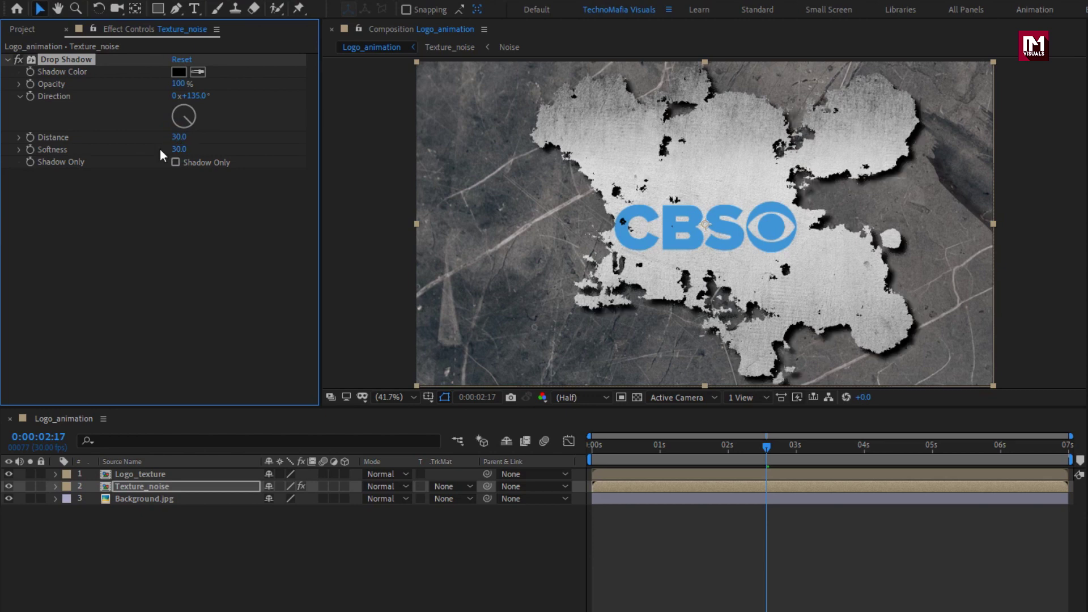
Step: Duplicate the Texture_noise layer and delete the Drop Shadow effect from the upper copy
click(176, 486)
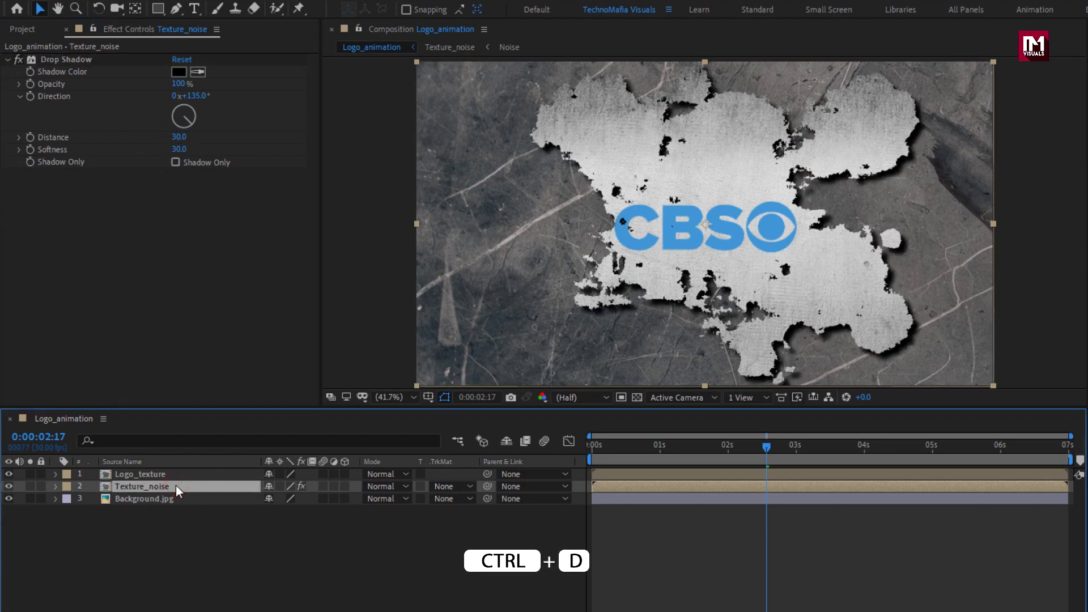
key(ctrl+d)
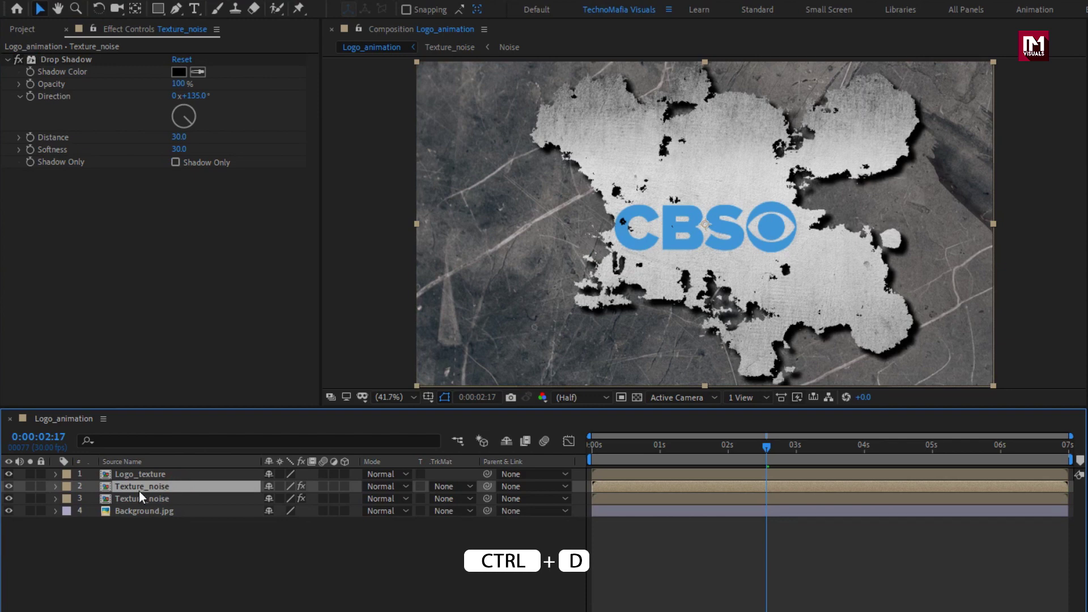
click(61, 60)
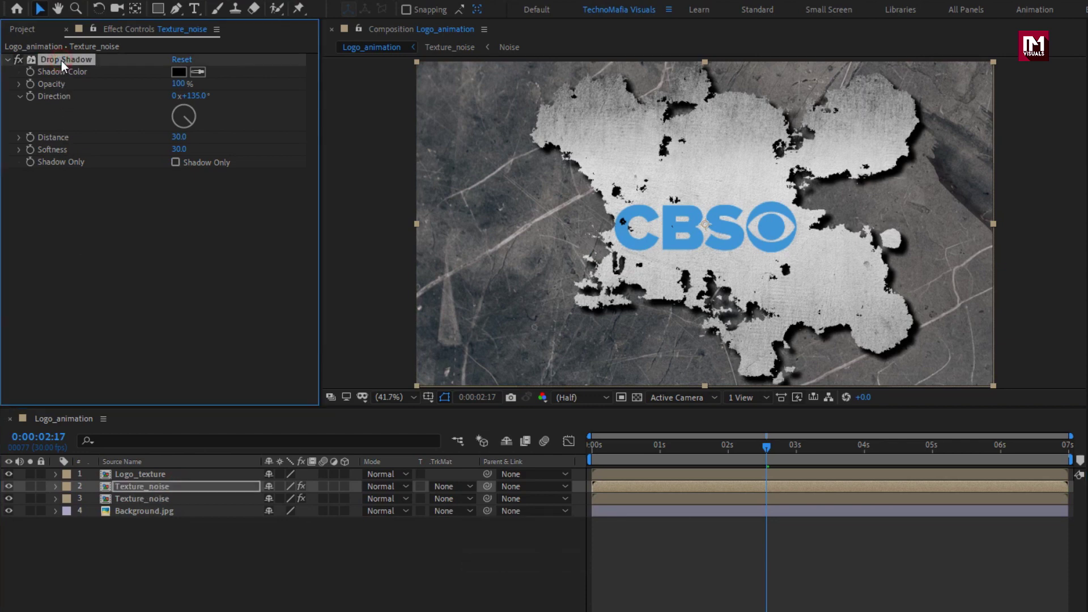
key(Delete)
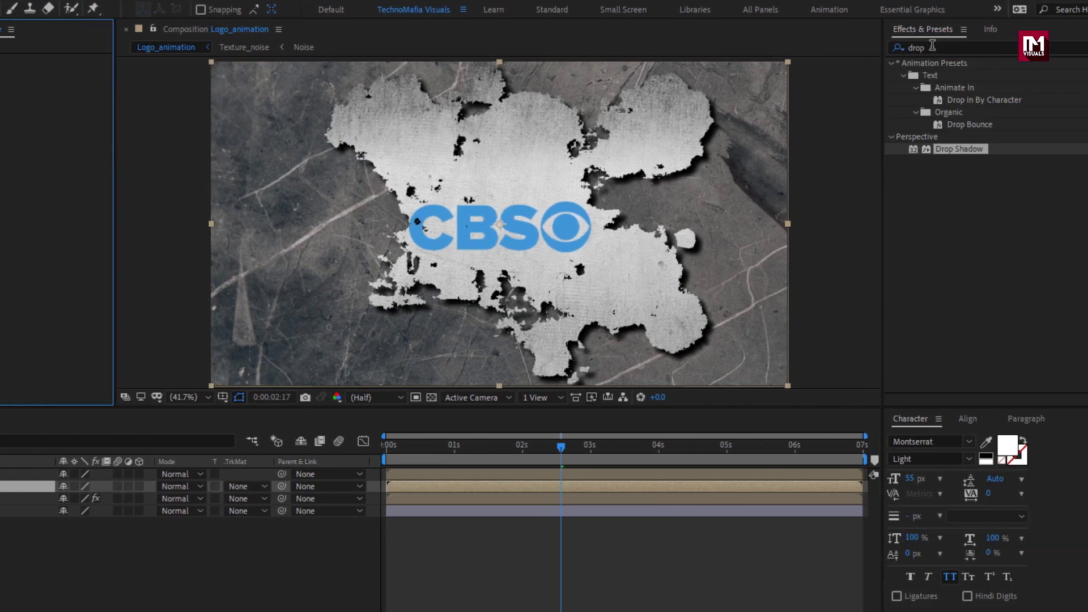
Step: Find the CC Pixel Polly effect and apply it to the upper Texture_noise layer
click(1087, 46)
text(pixe)
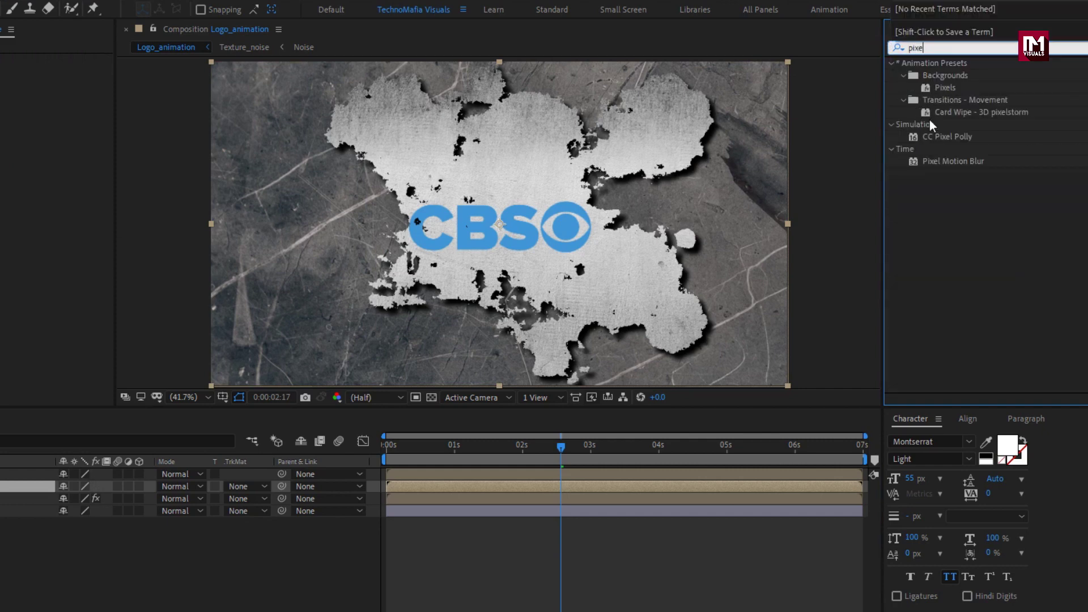
double_click(954, 136)
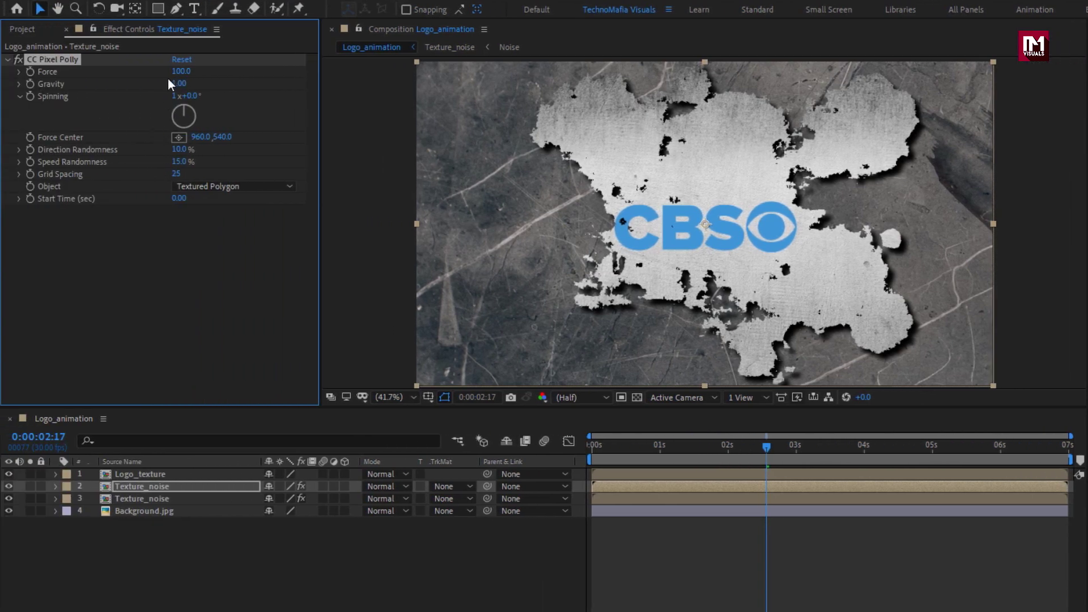
Step: Solo the upper Texture_noise layer, disable its CC Pixel Polly effect and scrub the timeline to examine the plain texture reveal
click(176, 72)
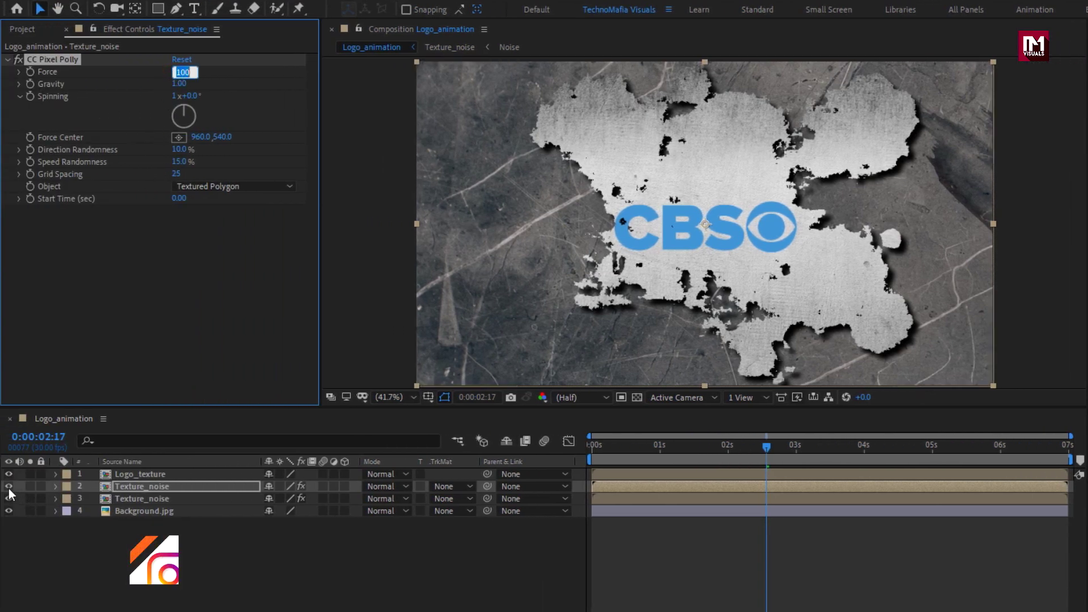
click(30, 487)
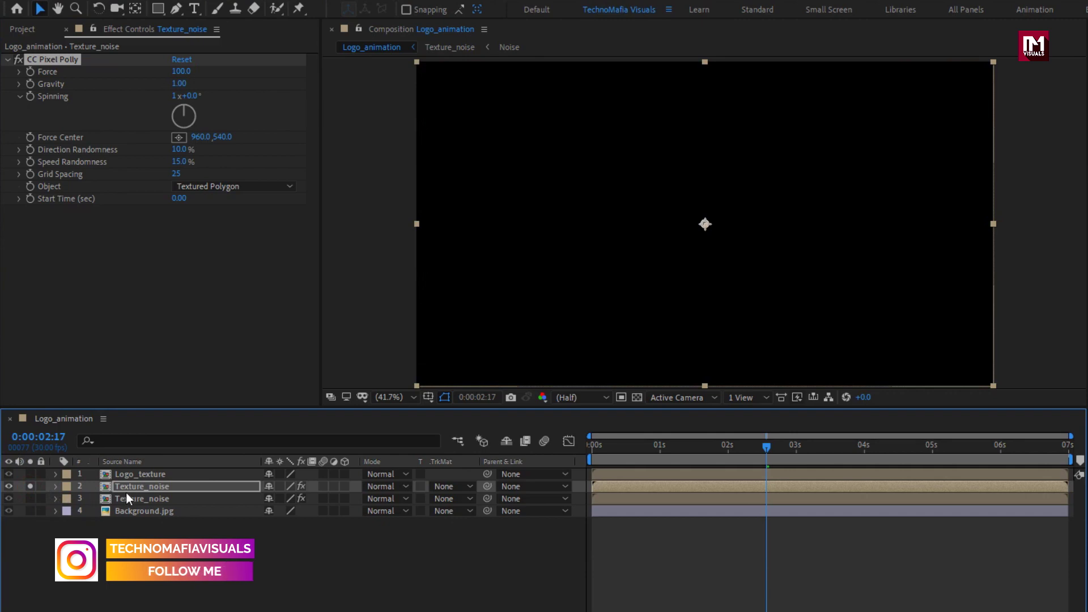
click(17, 60)
drag(668, 448, 980, 445)
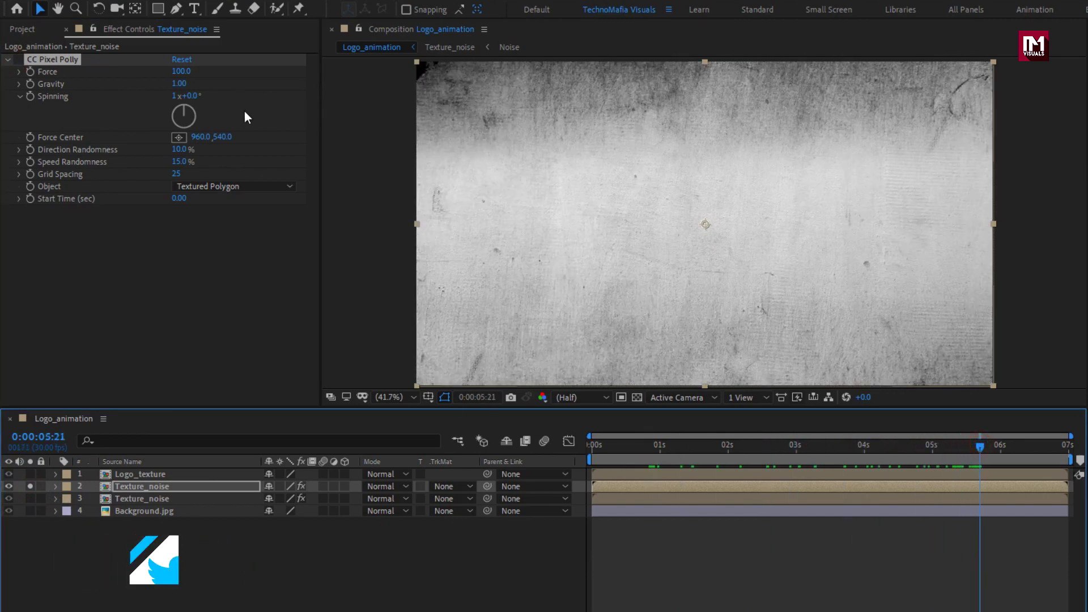
Step: Draw four small separate elliptical masks around the central area of the upper Texture_noise layer
drag(160, 9, 234, 40)
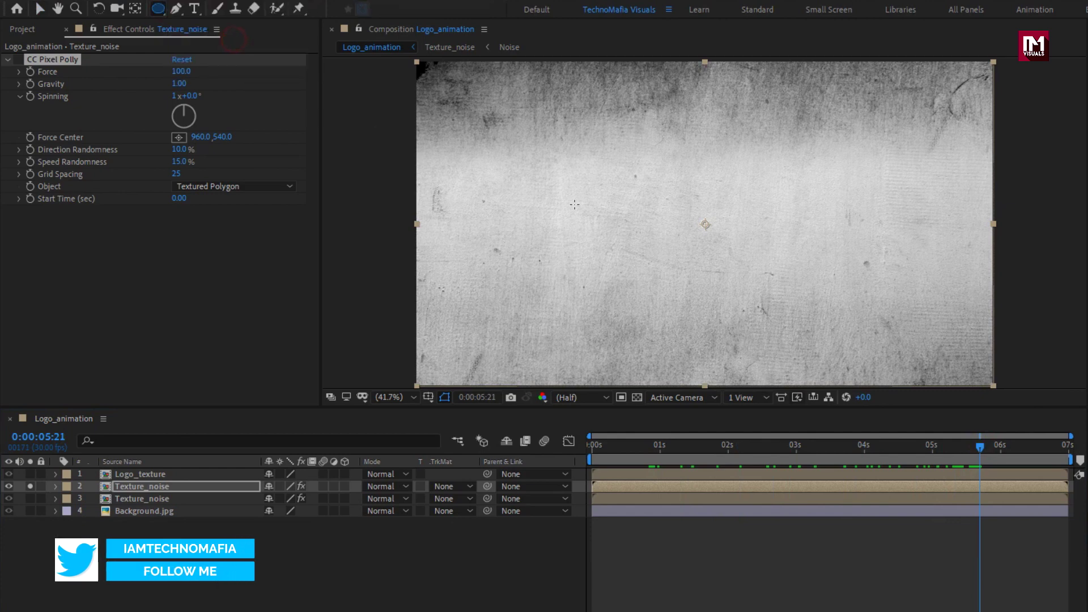
click(639, 176)
drag(639, 176, 614, 203)
drag(765, 169, 729, 203)
drag(660, 244, 621, 294)
drag(735, 232, 711, 259)
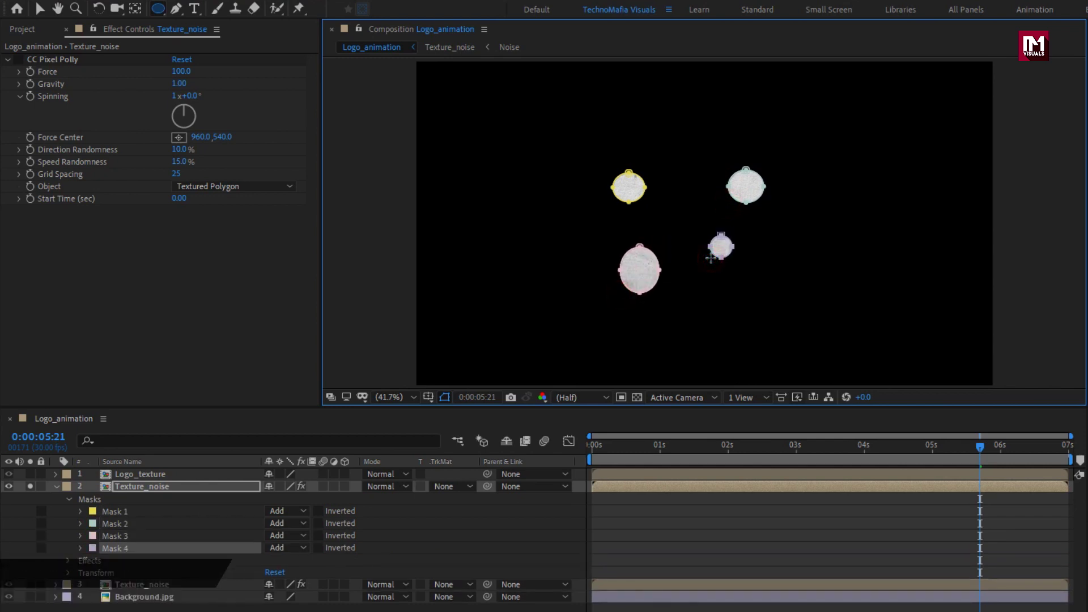
Step: Re-enable CC Pixel Polly on the masked Texture_noise layer and set Force to 10 and Gravity to 0.20
click(18, 59)
drag(674, 459, 794, 446)
click(177, 76)
text(10)
click(178, 85)
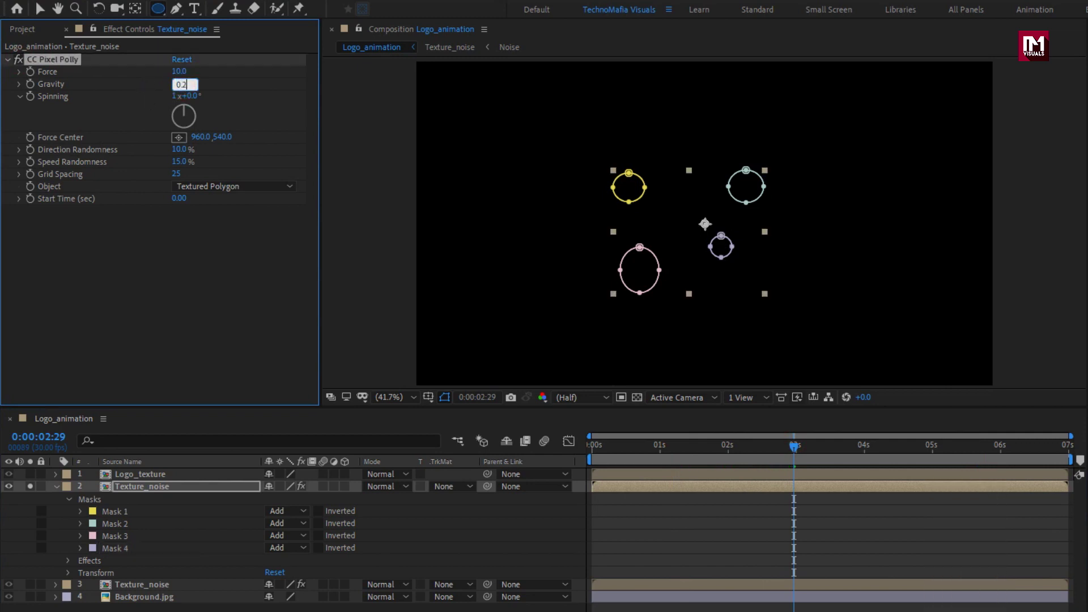
text(0.20)
key(Return)
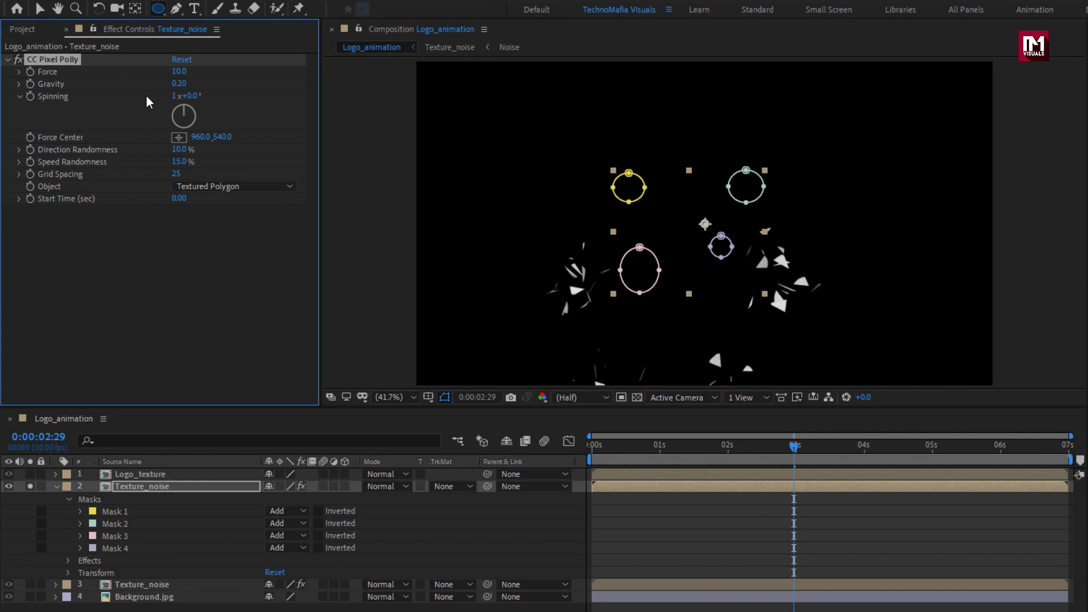
mouse_move(747, 452)
mouse_down()
mouse_move(624, 450)
mouse_move(918, 447)
mouse_move(711, 451)
mouse_move(745, 451)
mouse_up()
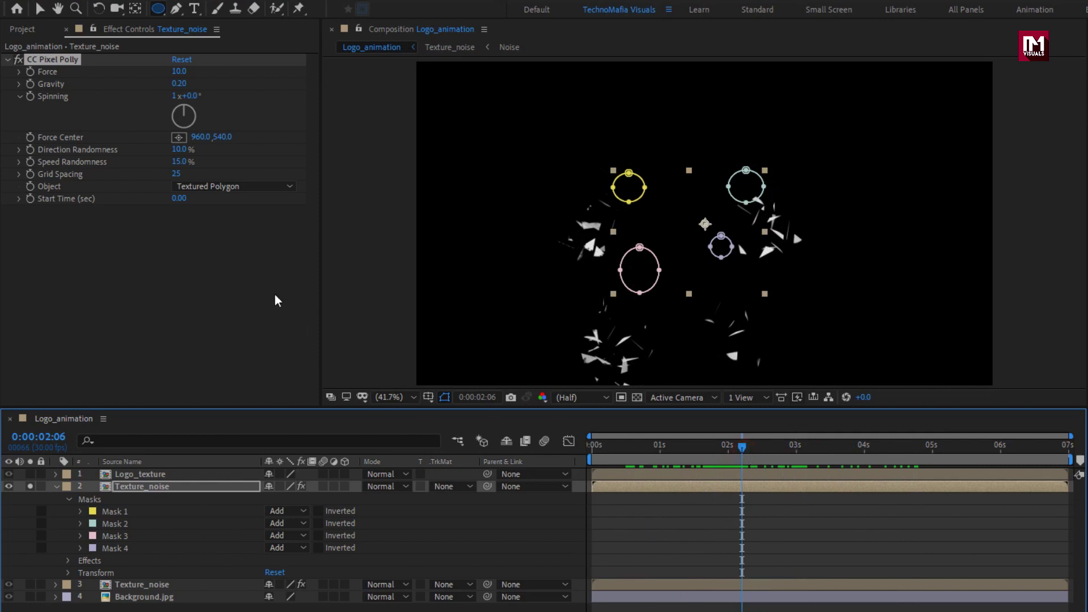
Step: Set CC Pixel Polly's Direction Randomness and Speed Randomness to 100%
click(180, 150)
text(100)
key(Return)
click(175, 164)
text(1)
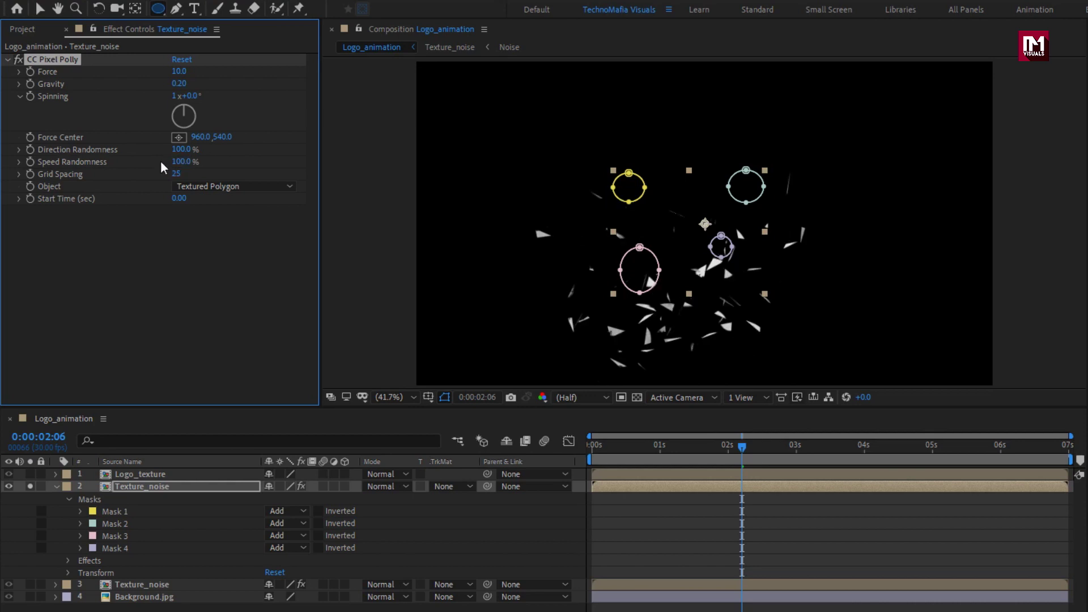
Step: Set CC Pixel Polly's Grid Spacing to 1 and its Object type to Textured Square, checking the debris motion
click(173, 174)
text(1)
key(Return)
drag(618, 445, 889, 436)
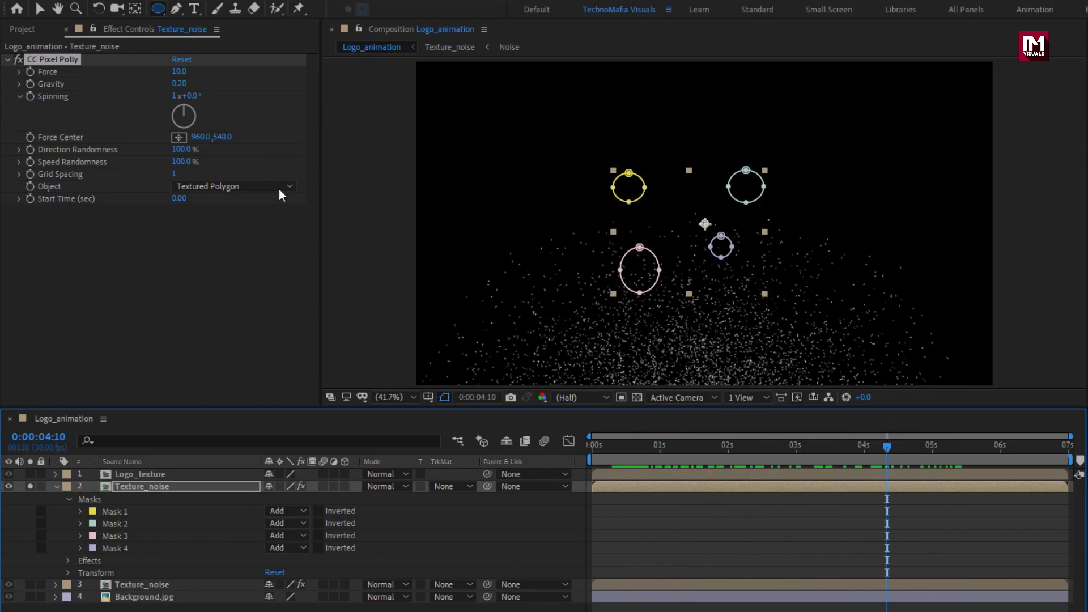
click(220, 186)
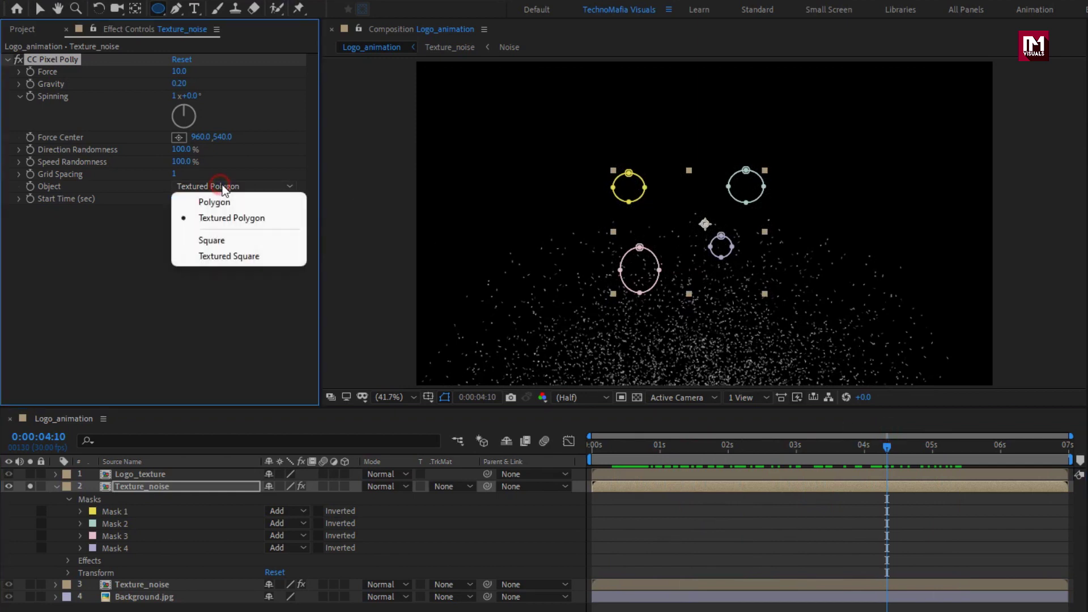
click(267, 253)
drag(634, 456, 865, 423)
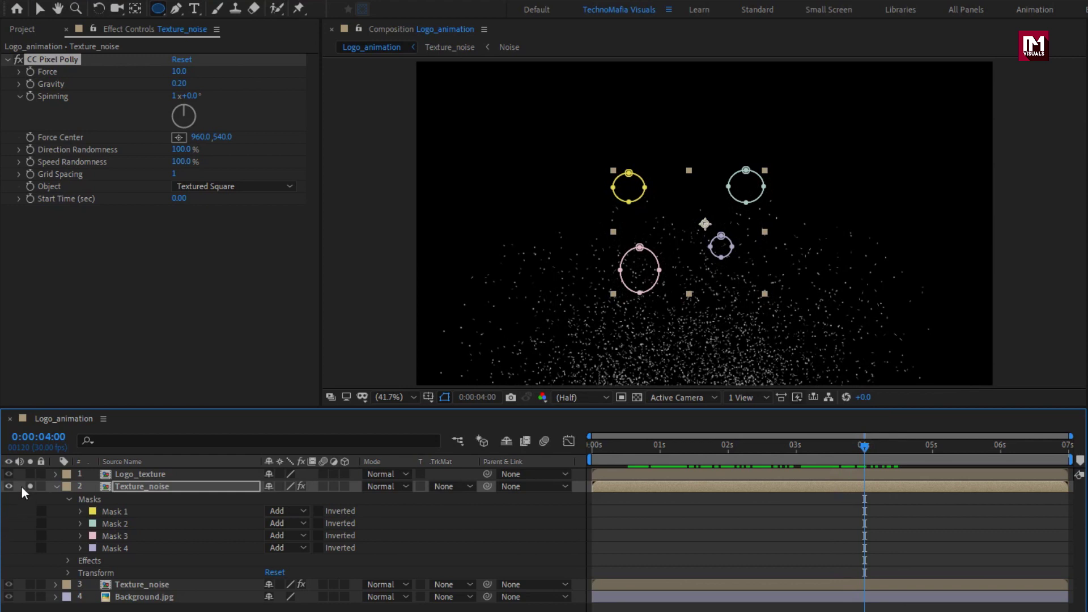
Step: Apply Gaussian Blur (Legacy) to the upper Texture_noise layer and set its Blurriness to 2
click(137, 486)
key(ctrl+f)
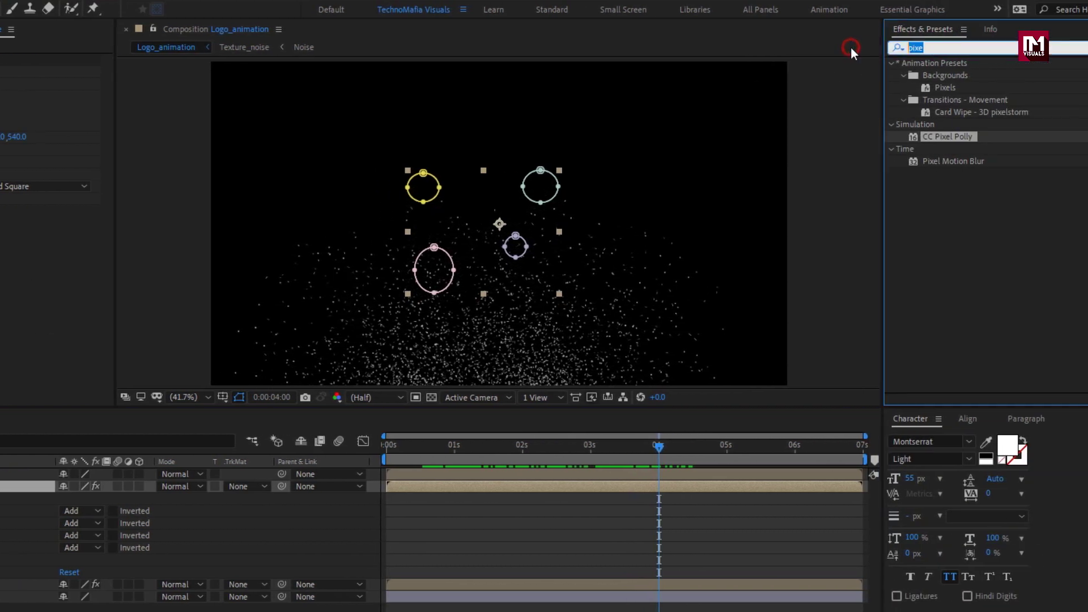
text(blur)
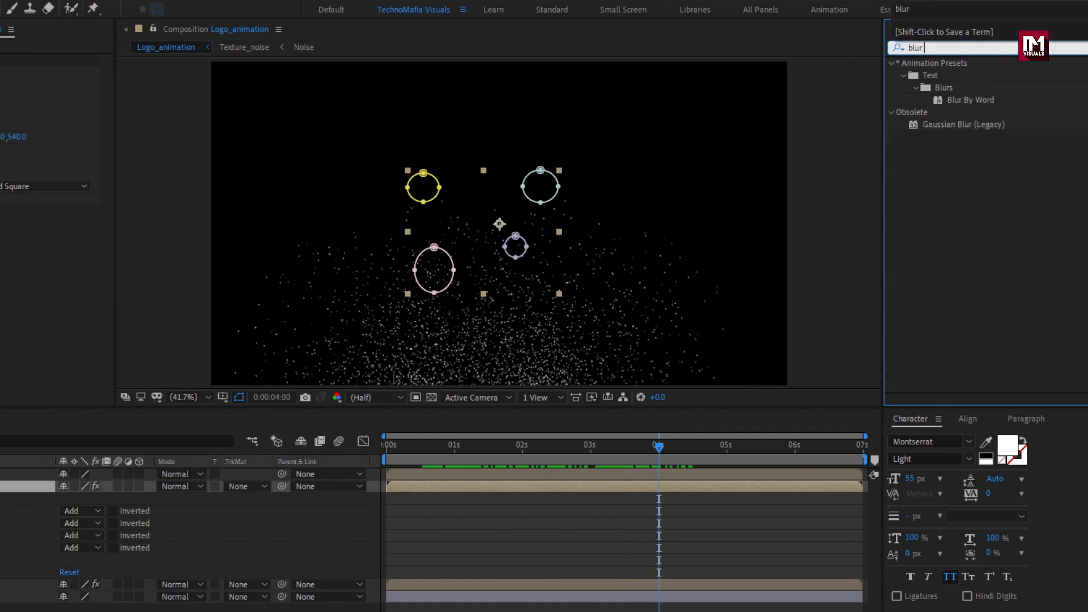
click(959, 124)
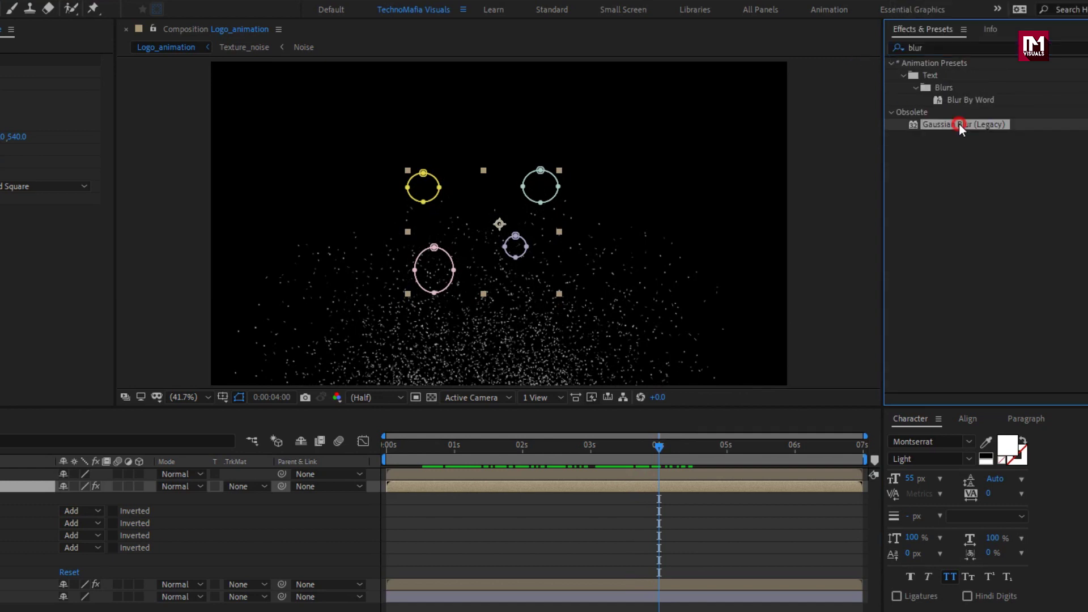
double_click(959, 125)
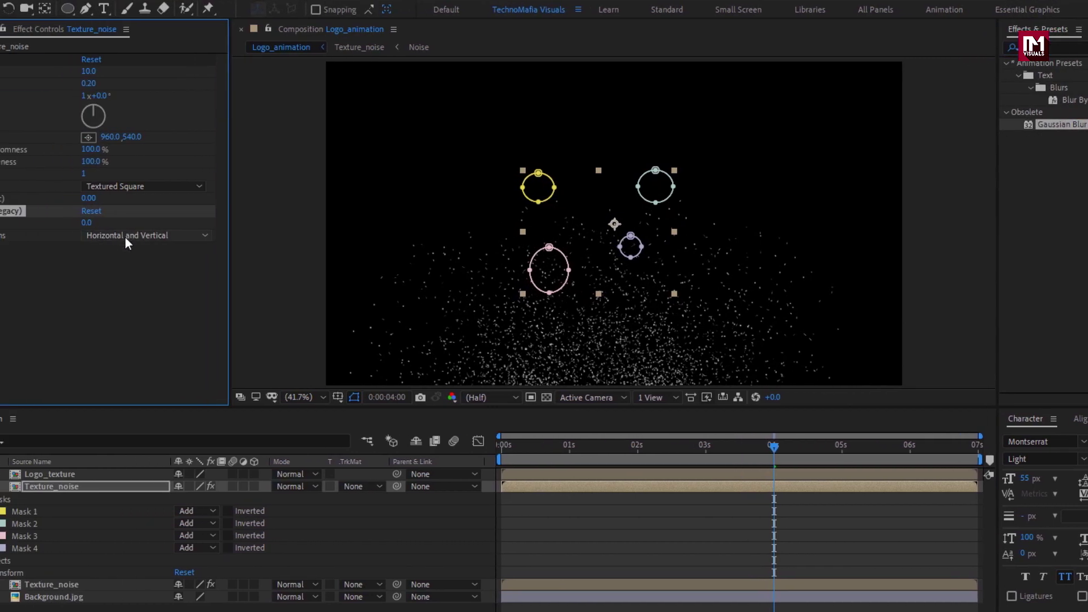
click(178, 223)
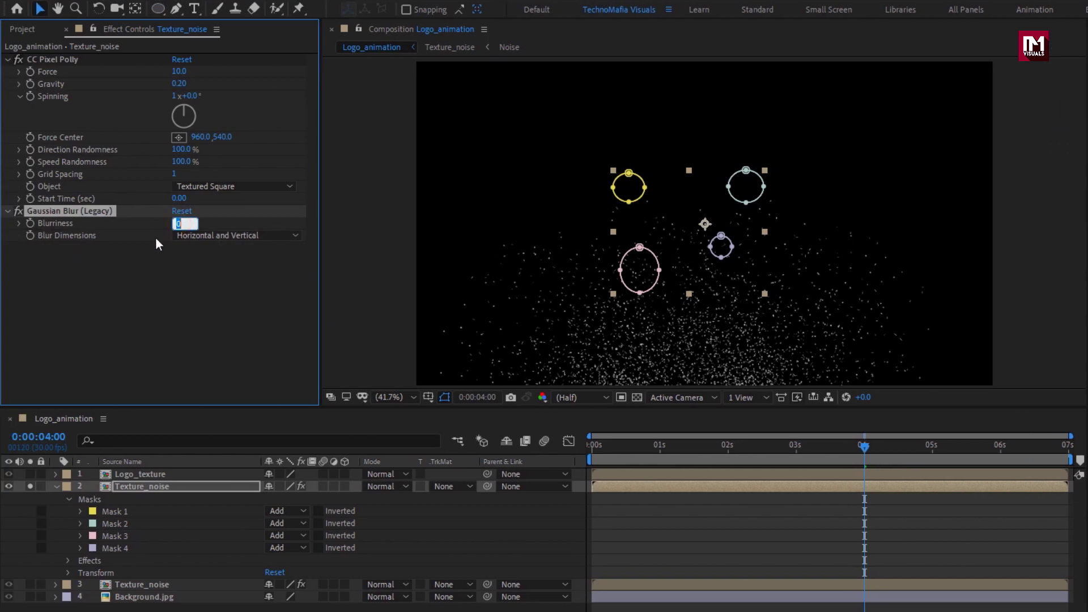
text(2)
key(Return)
drag(614, 447, 815, 451)
drag(832, 451, 782, 450)
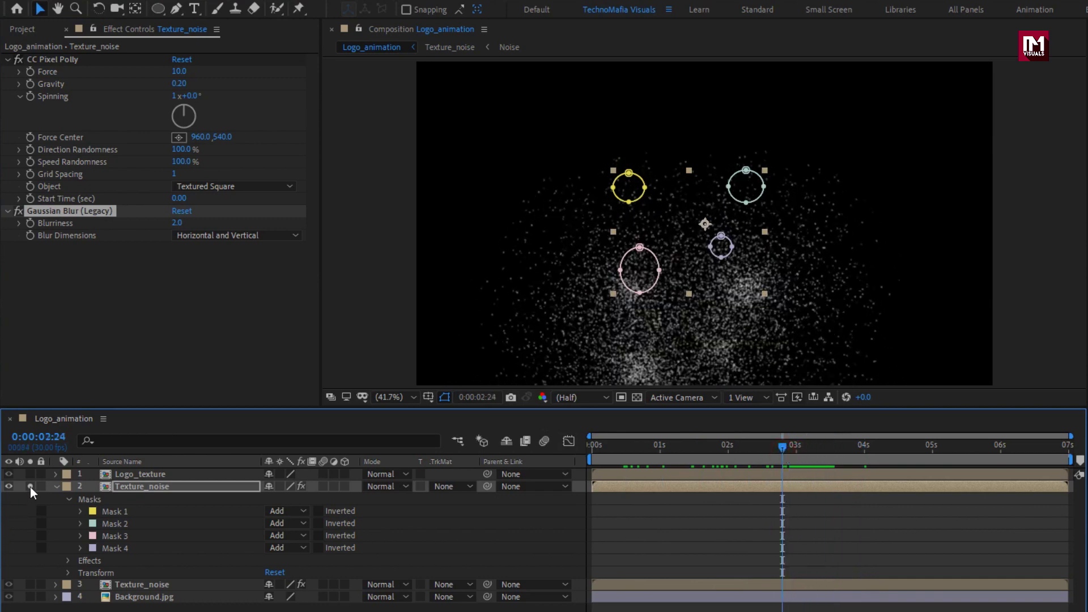
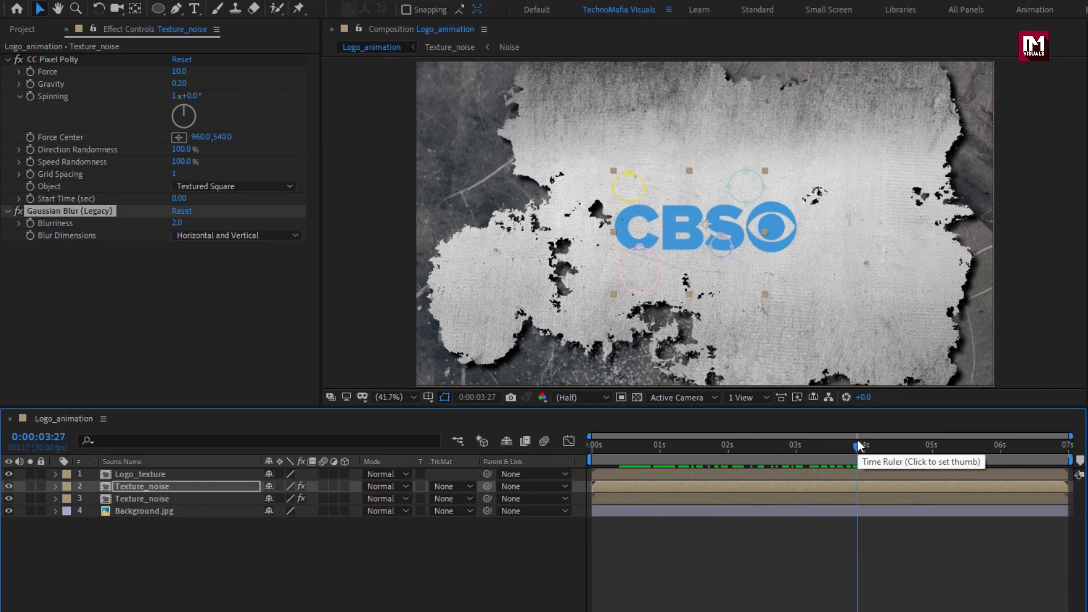
Step: Place Particles.mp4 directly below the Logo_texture layer and set its blending mode to Add
click(31, 28)
click(41, 255)
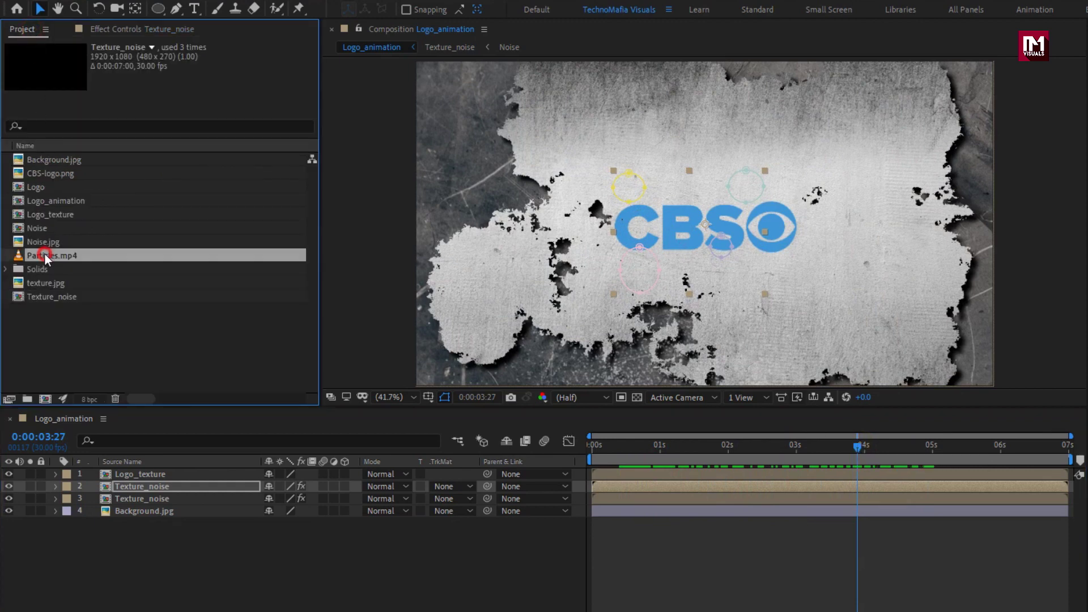
drag(41, 254, 162, 480)
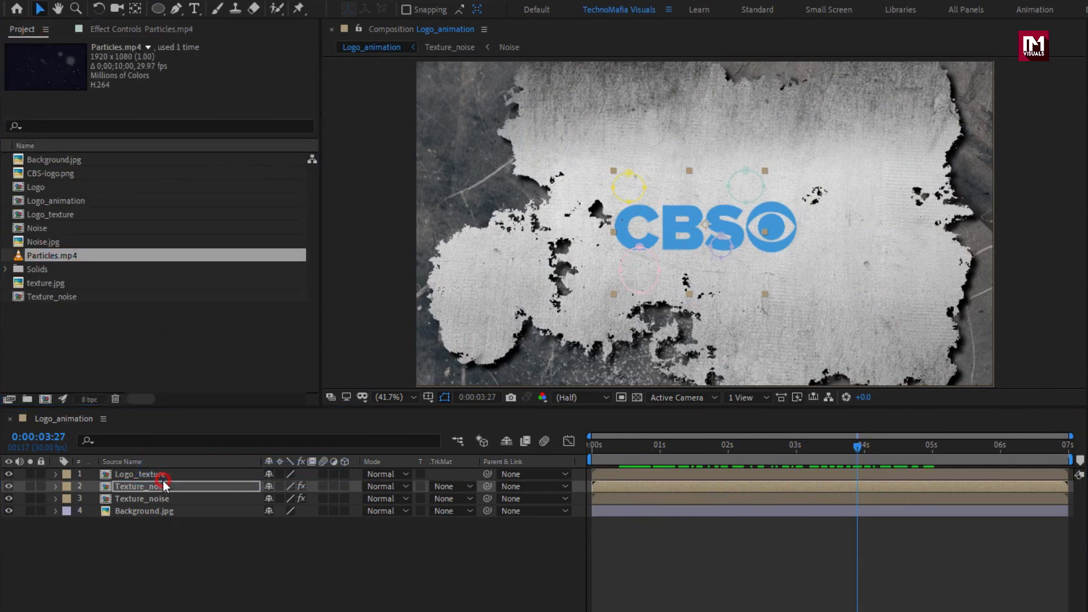
drag(637, 446, 785, 447)
click(380, 486)
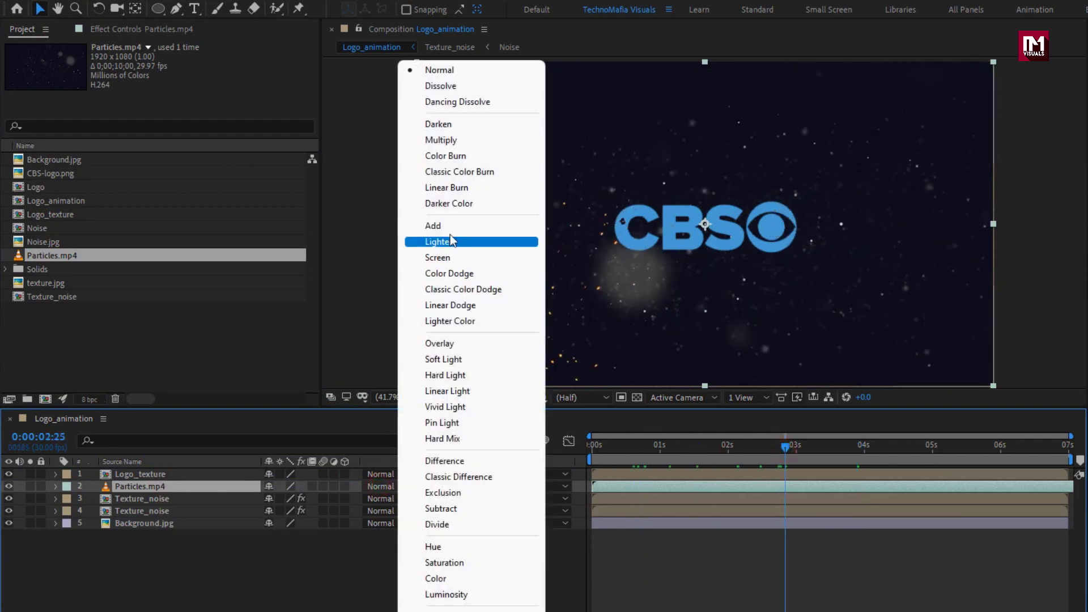
click(451, 225)
drag(620, 444, 746, 451)
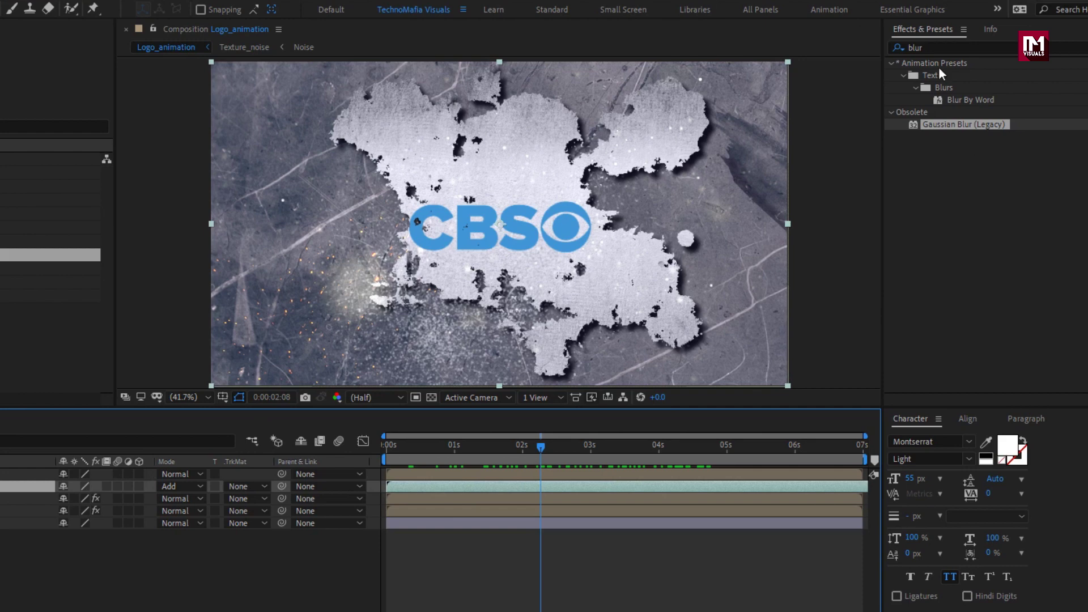
Step: Apply the Curves effect to Particles.mp4 and bend the RGB curve slightly downward to darken its shadows and midtones
click(878, 52)
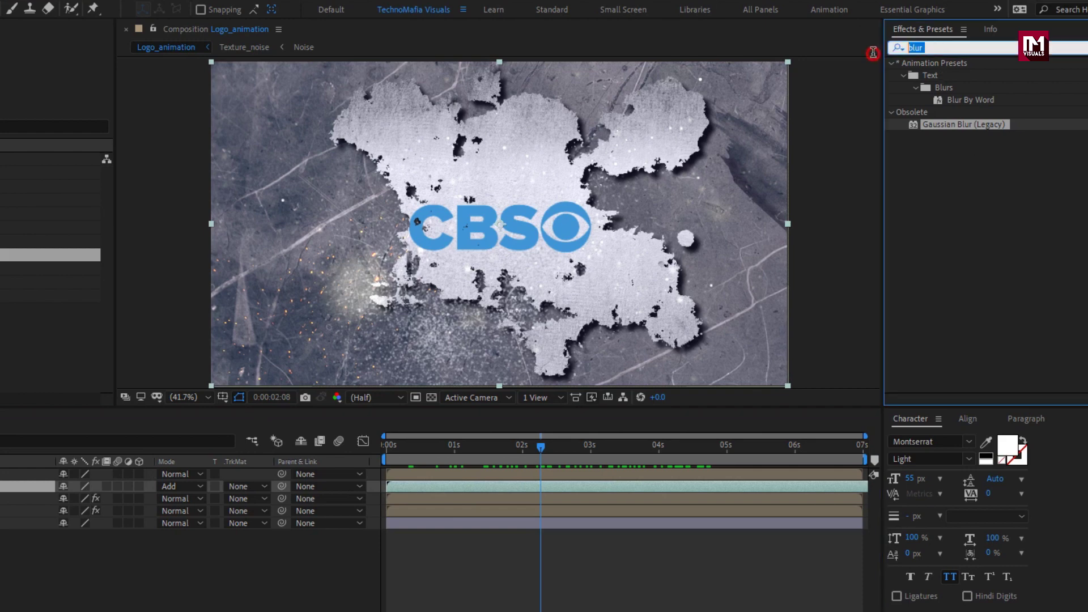
text(curv)
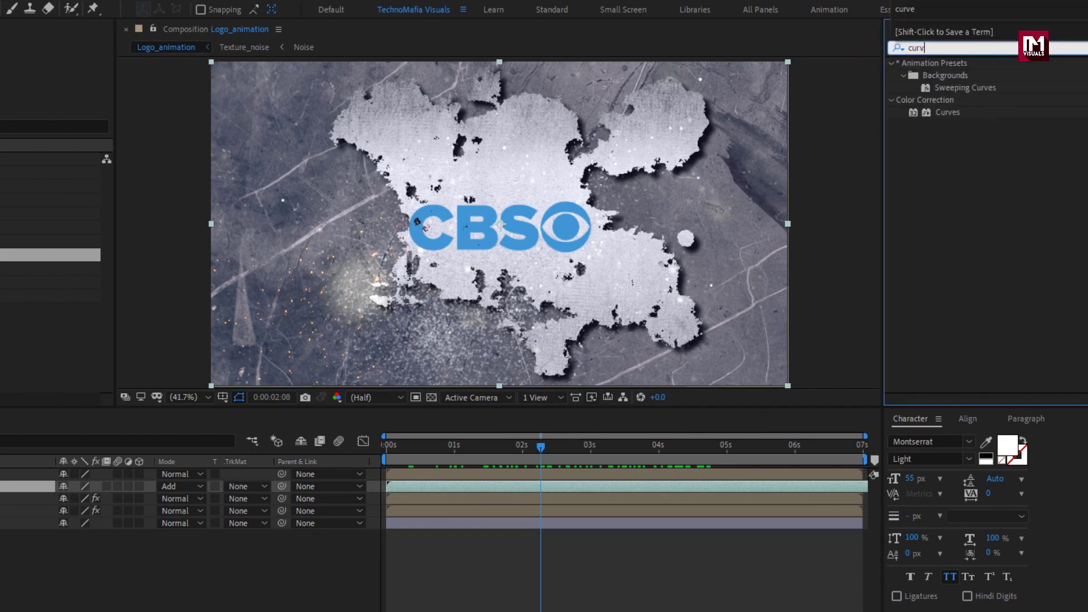
double_click(967, 113)
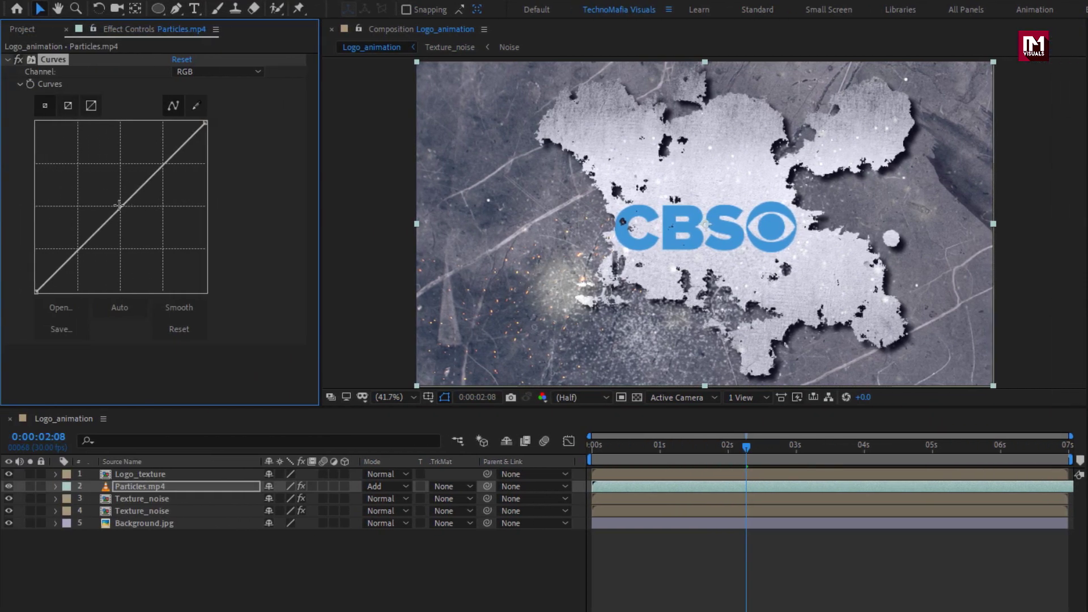
drag(119, 209, 119, 217)
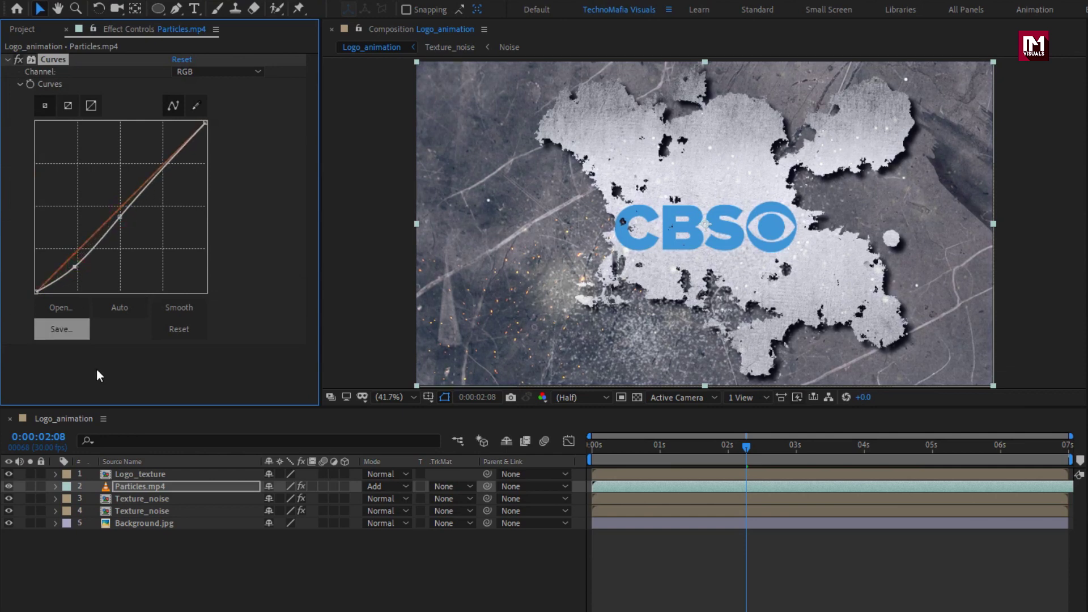
Step: Apply Drop Shadow to the Logo_texture layer and set its Opacity to 100%
click(136, 475)
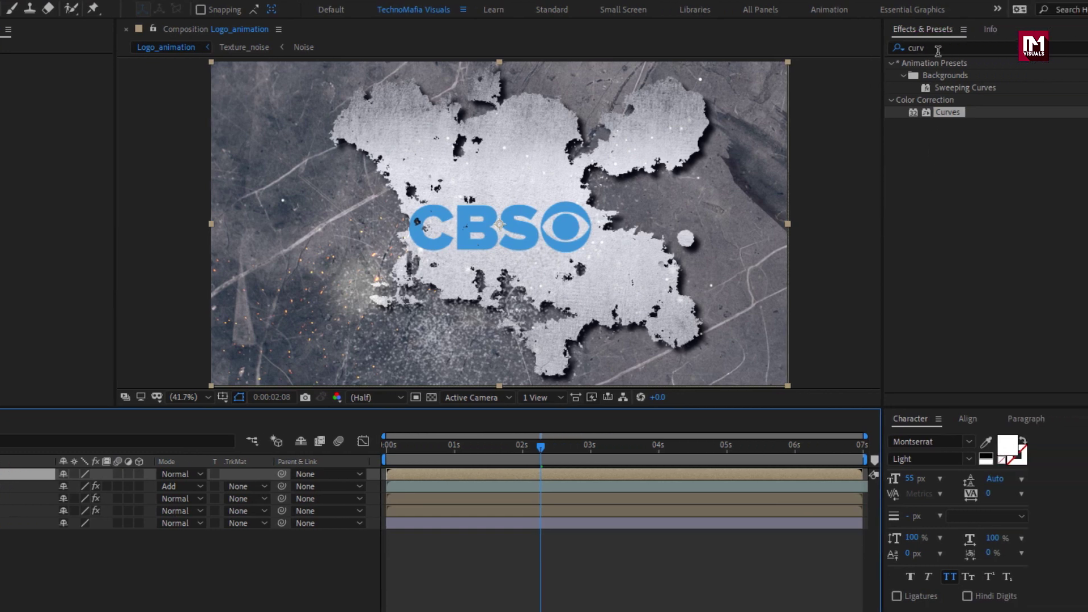
click(997, 48)
text(drop)
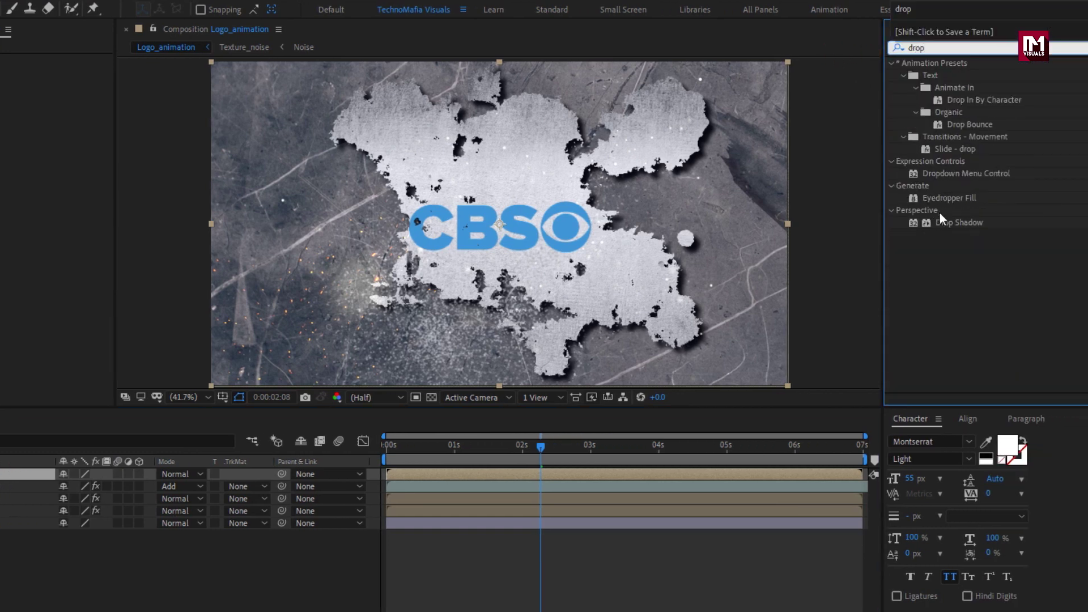
double_click(952, 222)
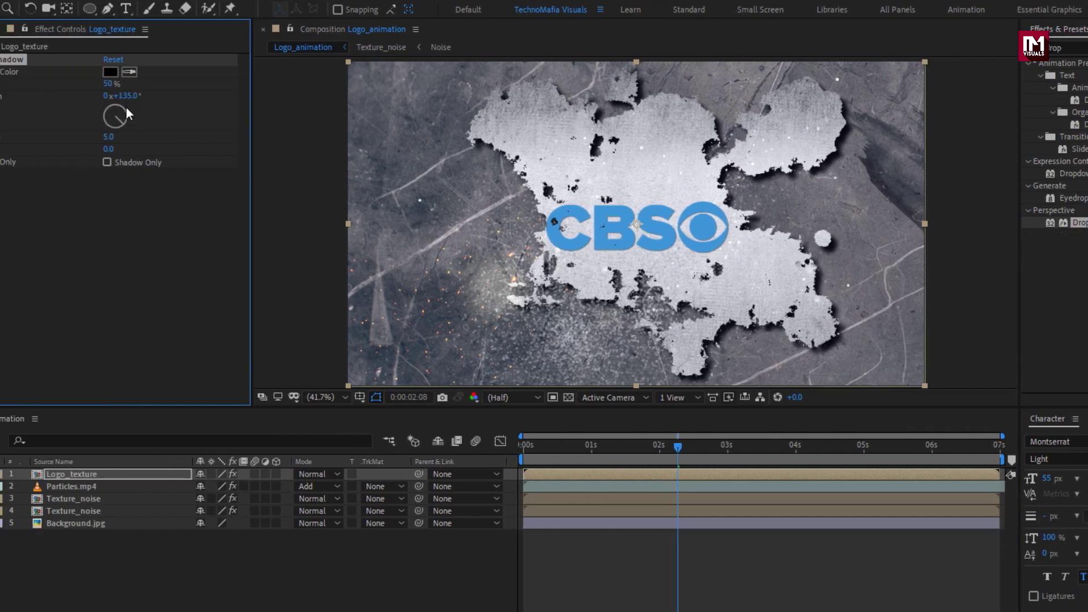
text(100)
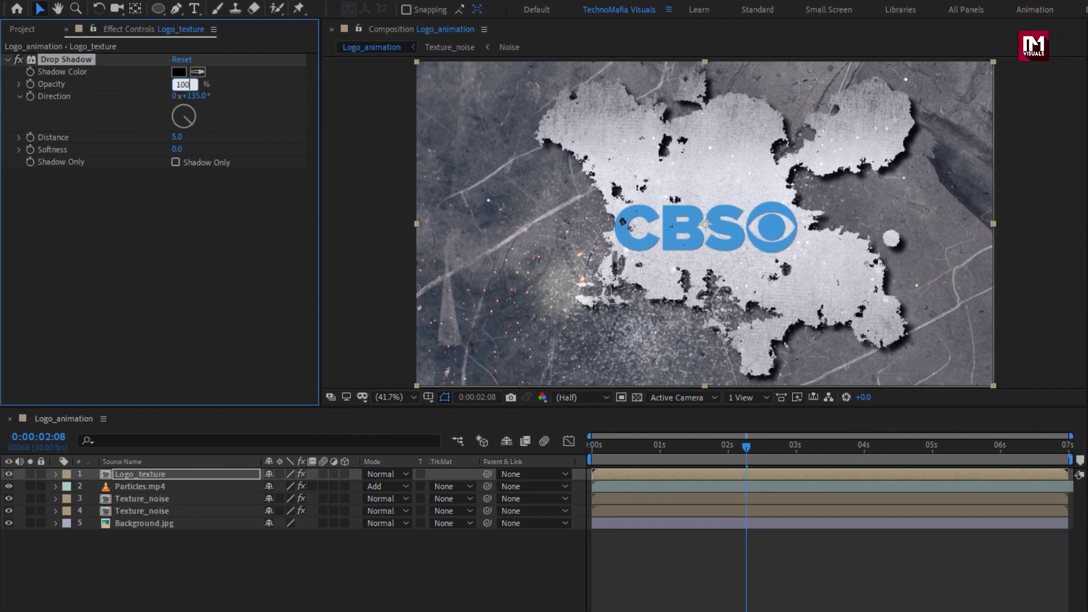
key(Return)
Step: Set the Logo_texture Drop Shadow's Softness to 30 and Distance to 15, and scrub the timeline to check it
click(179, 135)
text(30)
key(Return)
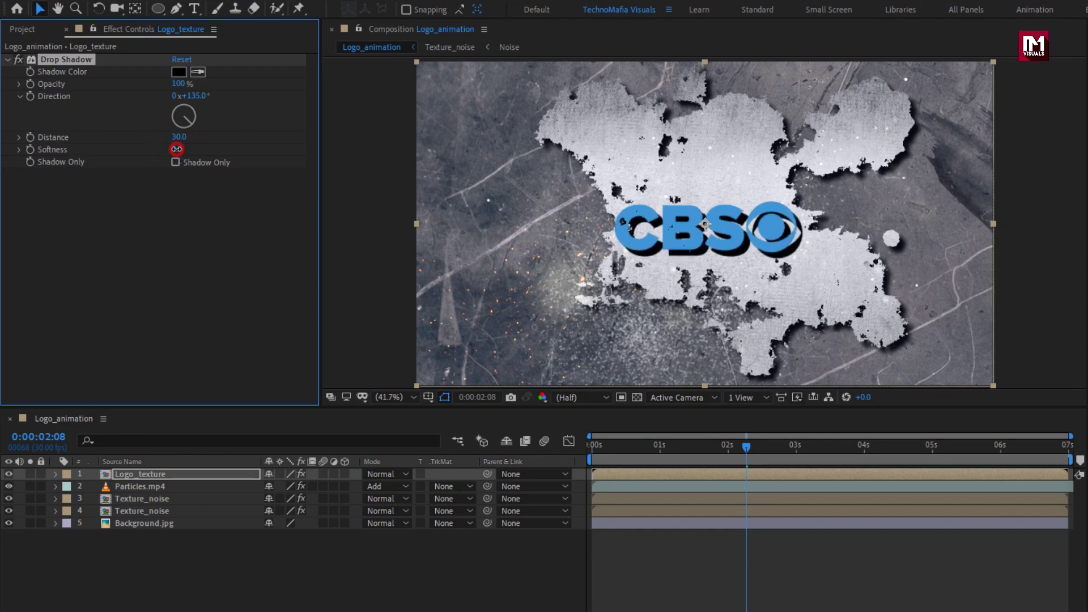
key(Return)
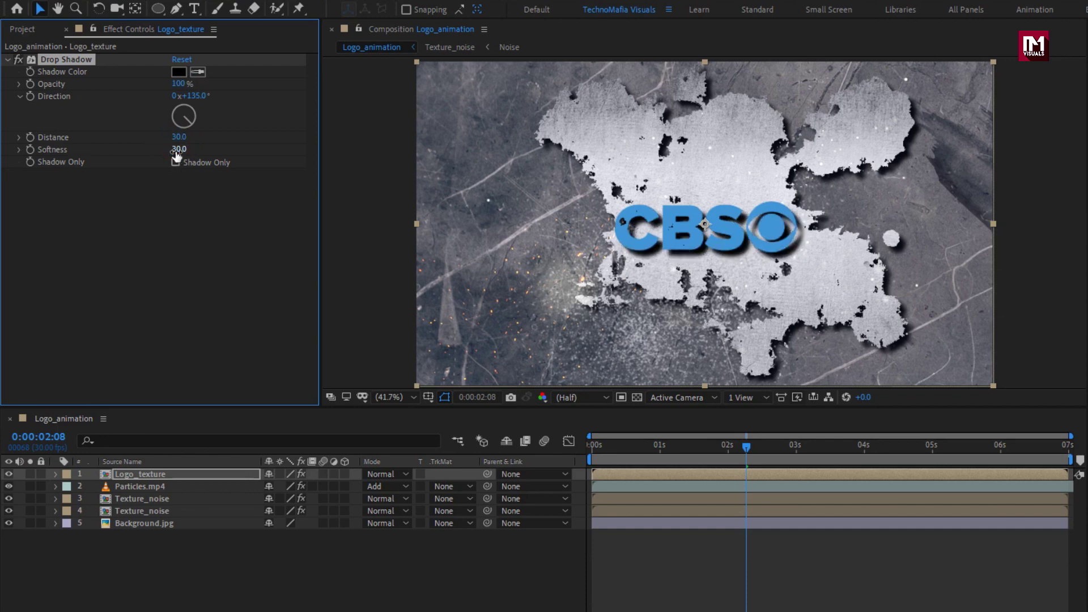
drag(179, 138, 166, 139)
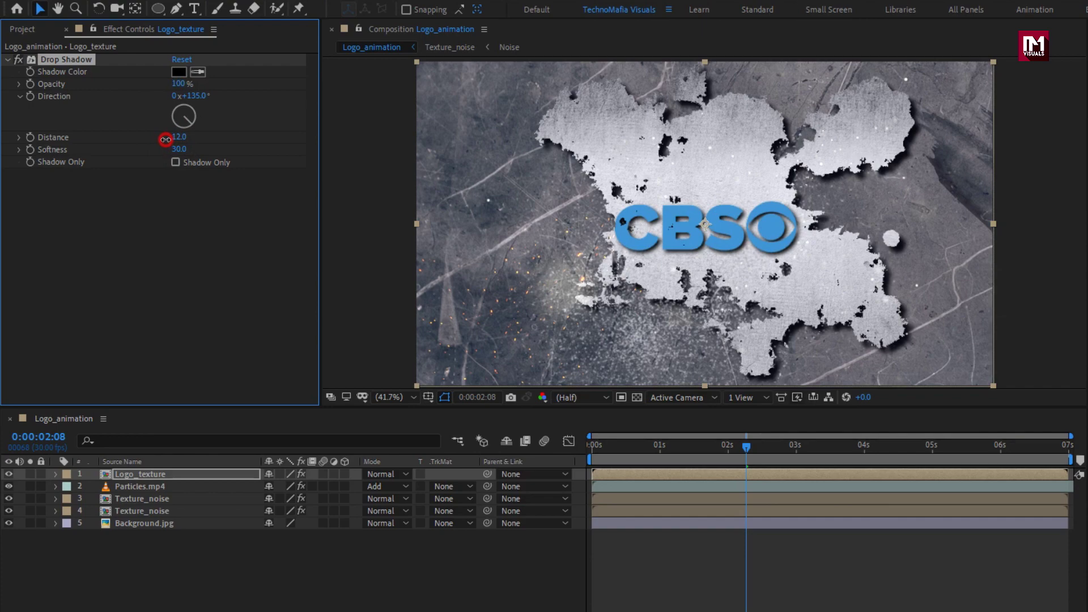
text(15)
key(Return)
drag(606, 451, 923, 414)
Step: Make the Background.jpg, both Texture_noise and Logo_texture layers 3D, leaving out Particles.mp4
click(204, 563)
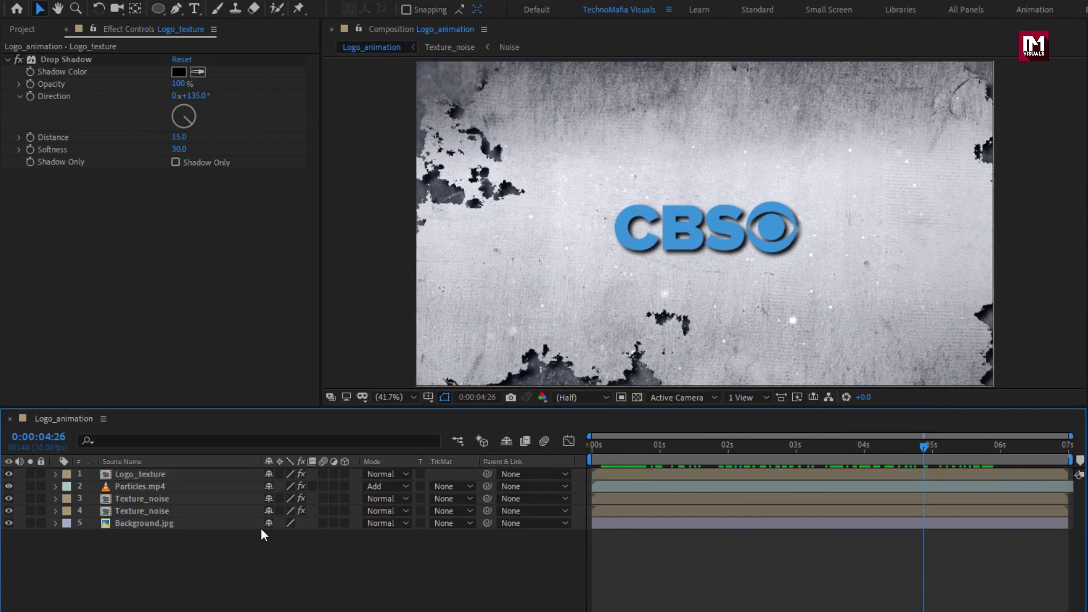
drag(345, 523, 346, 499)
click(344, 473)
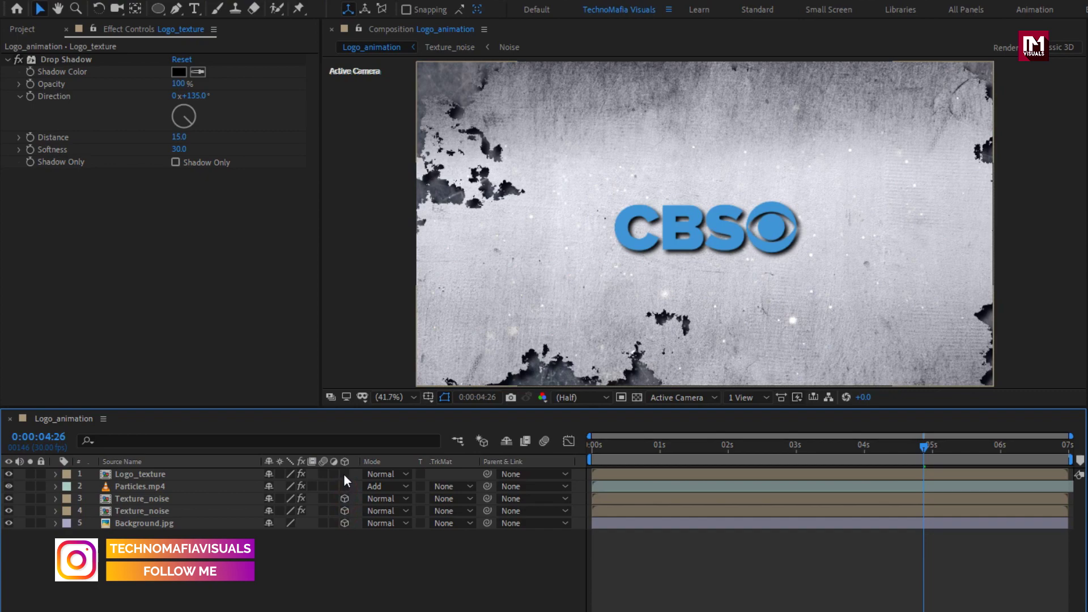
Step: Add a two-node camera with the 50mm preset to the Logo_animation composition
right_click(281, 558)
mouse_move(311, 399)
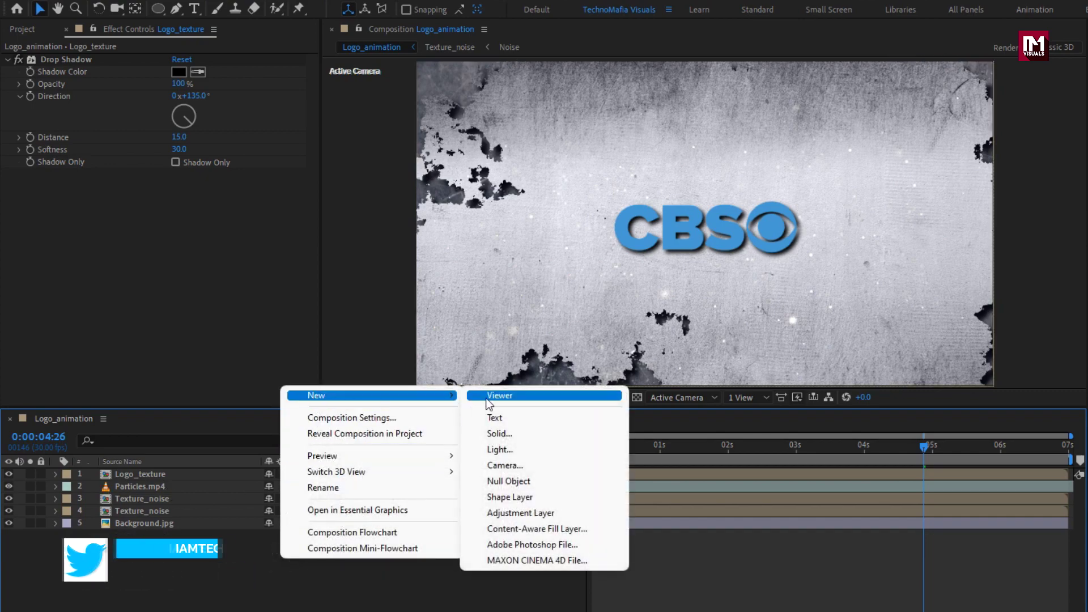
click(514, 458)
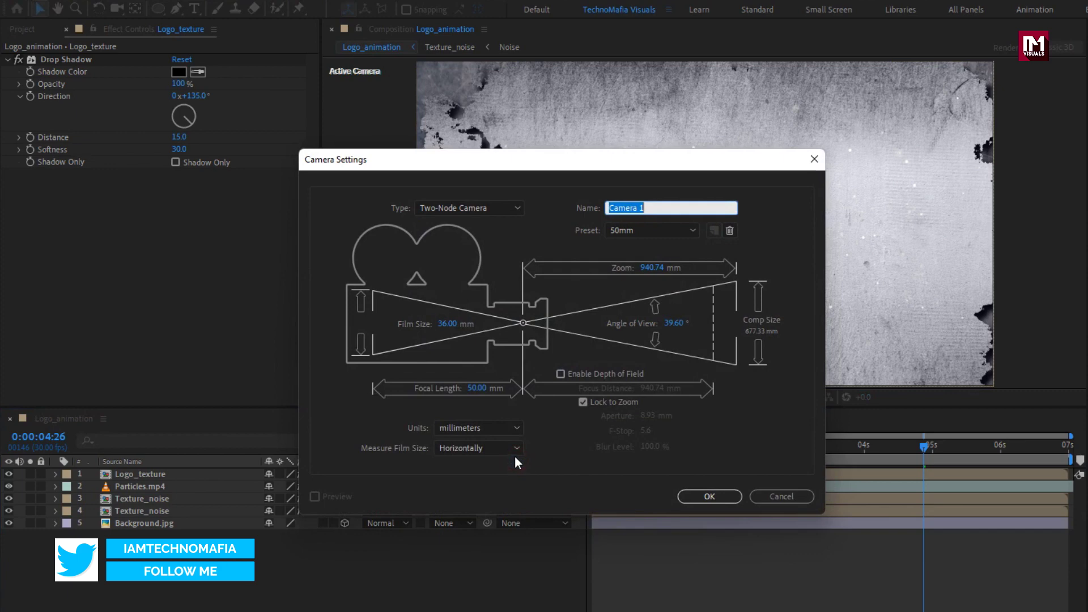
click(701, 494)
Step: Add a null object, make it a 3D layer and parent Camera 1 to it
right_click(351, 560)
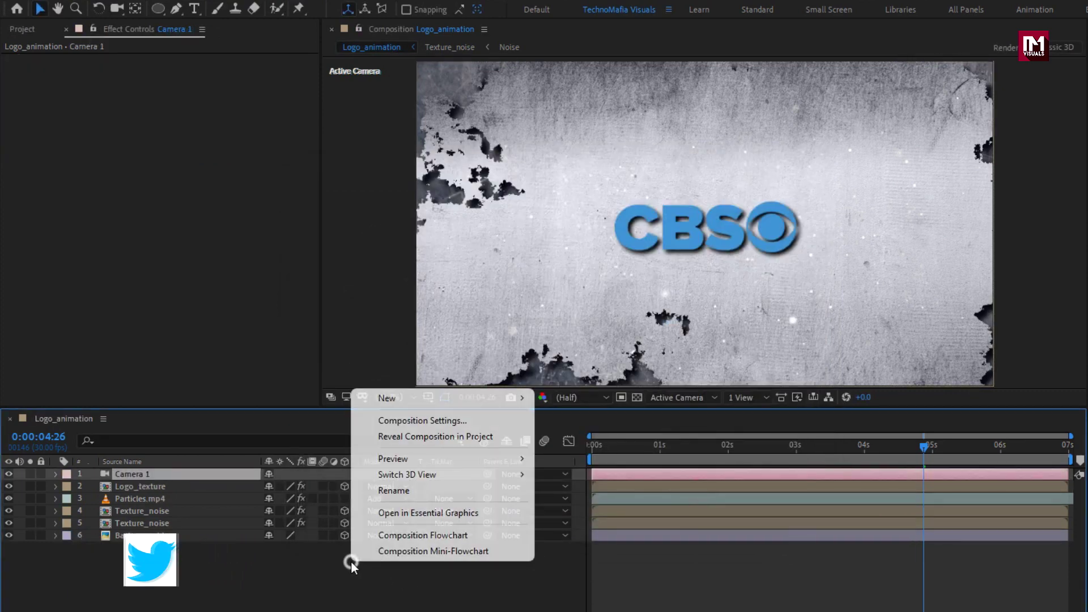
mouse_move(392, 404)
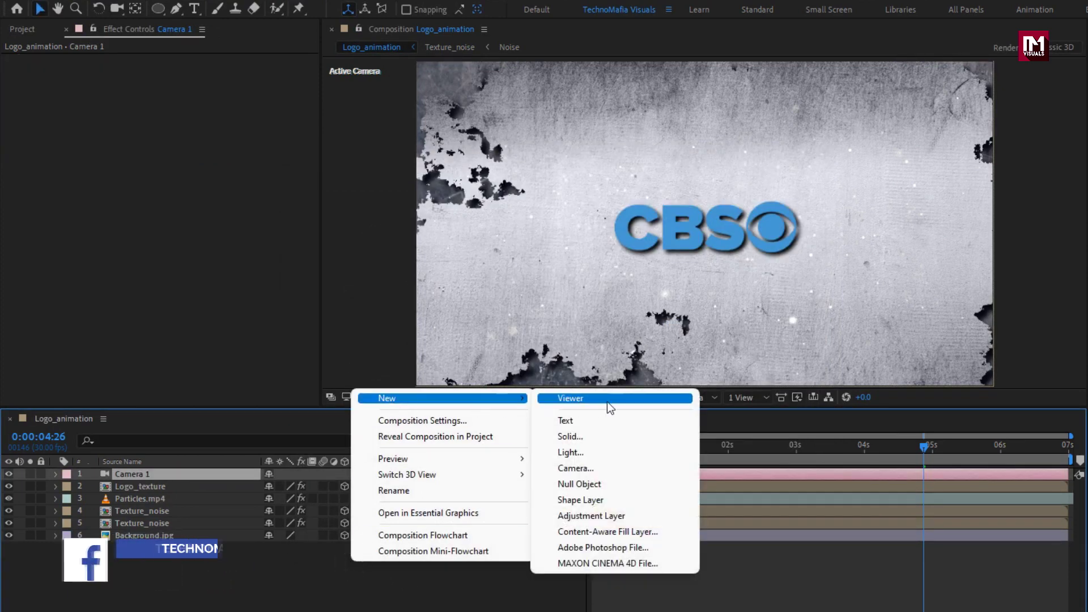
click(599, 484)
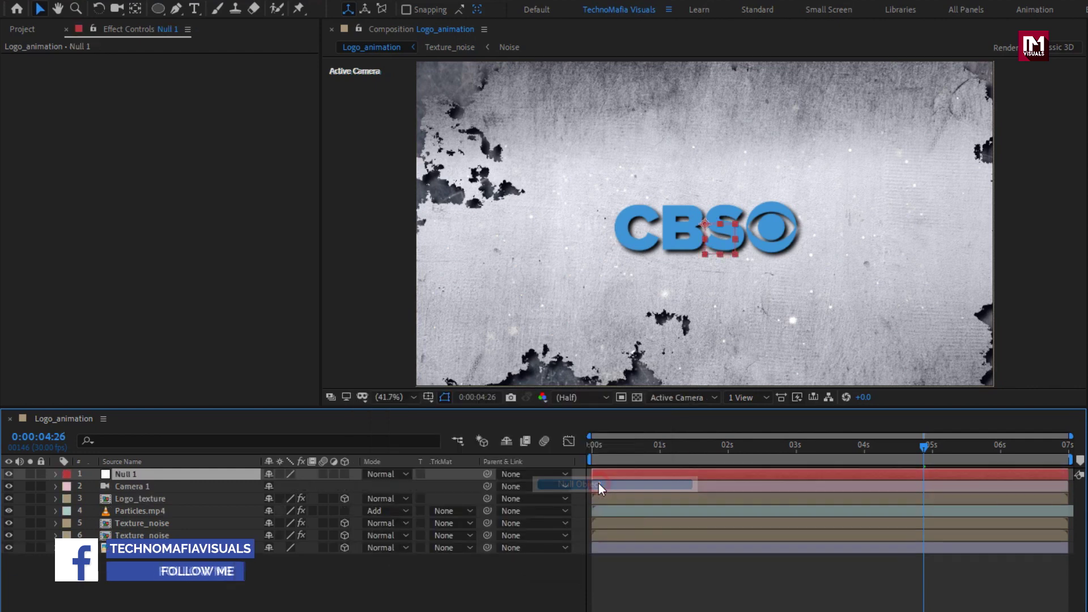
click(345, 474)
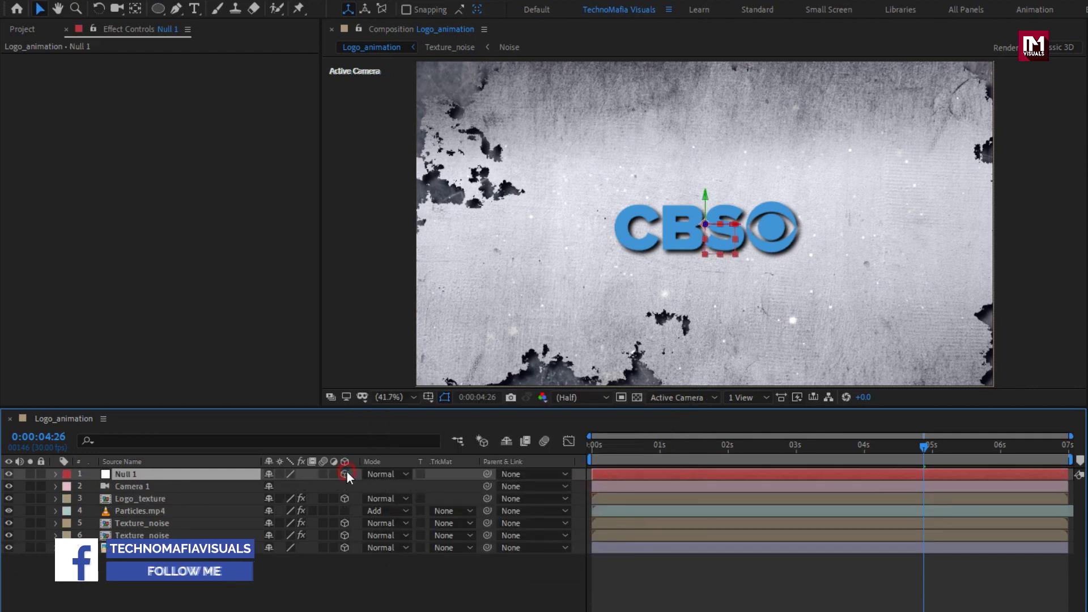
click(155, 488)
click(541, 487)
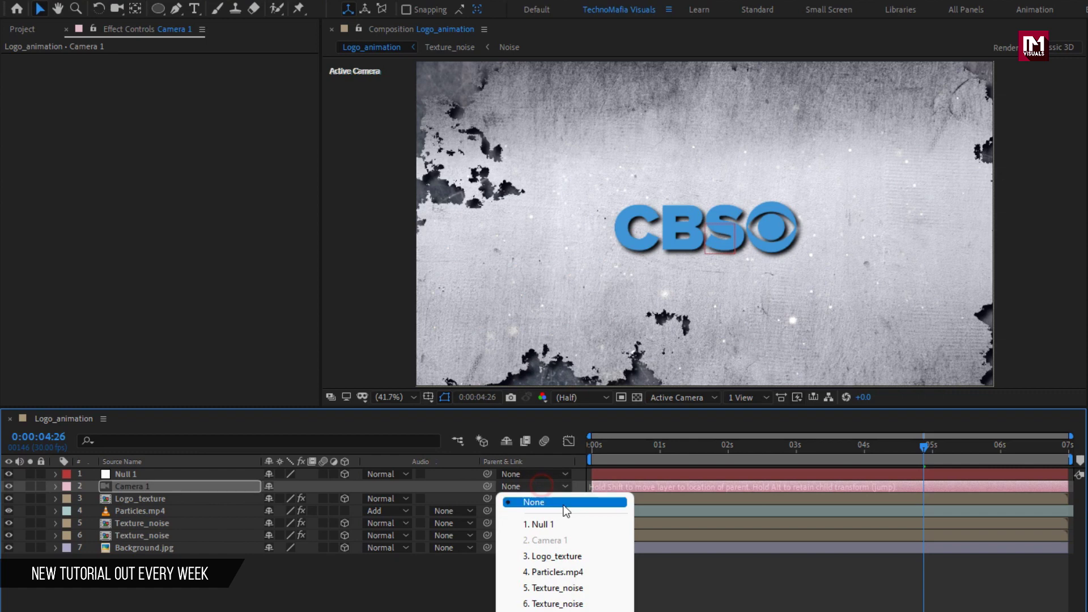
click(592, 526)
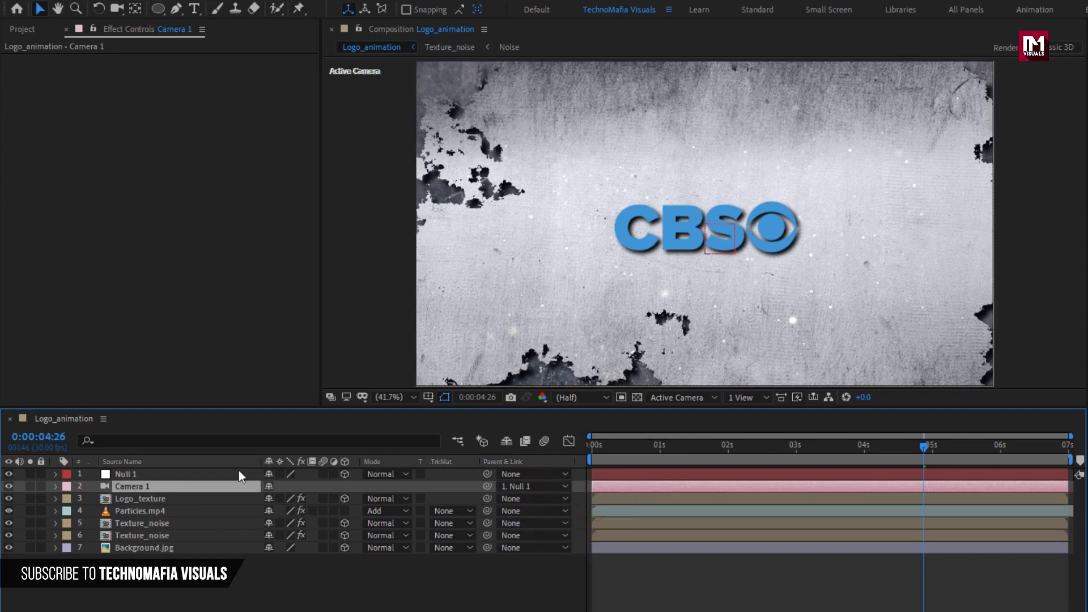
Step: Keyframe Null 1's Position from 960, 540, 0 at 0:00:00:00 to a Z value of 590 at 0:00:06:29
click(172, 474)
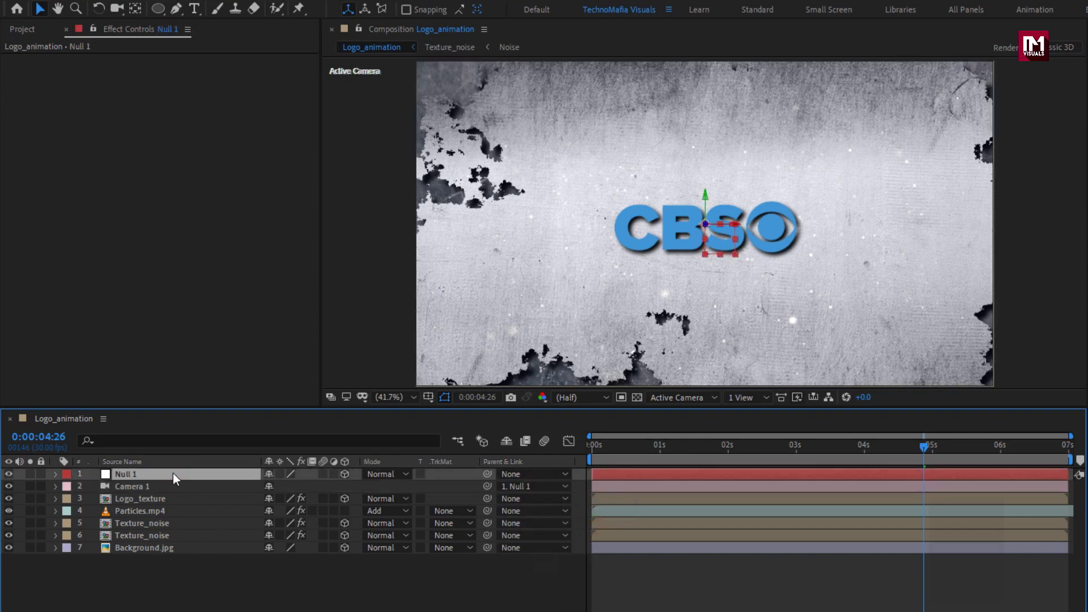
key(p)
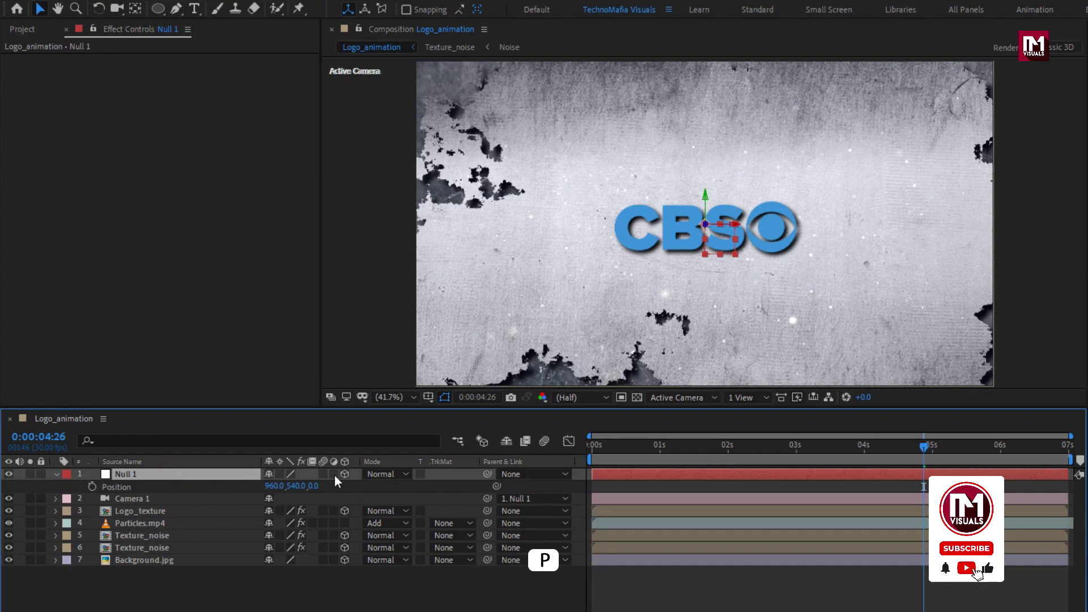
drag(590, 444, 579, 444)
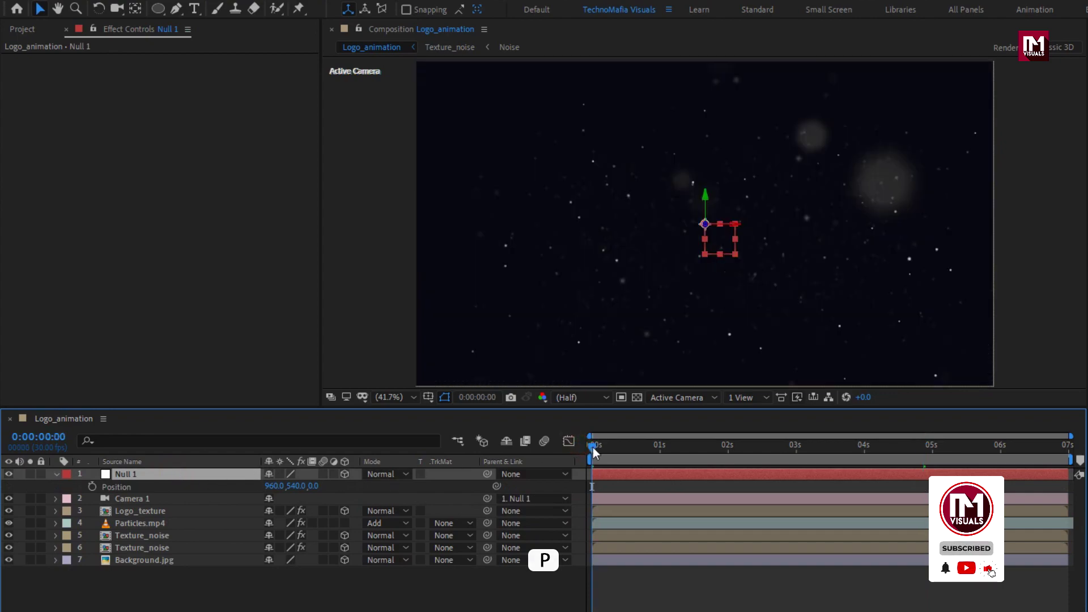
click(92, 487)
drag(603, 444, 1074, 449)
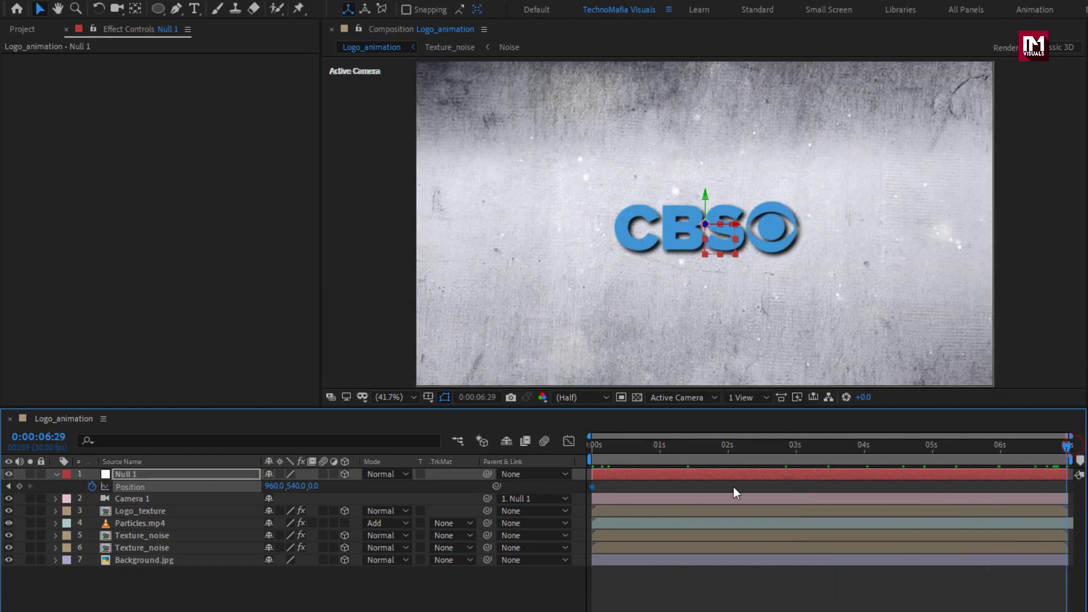
drag(313, 486, 731, 480)
drag(598, 448, 1073, 458)
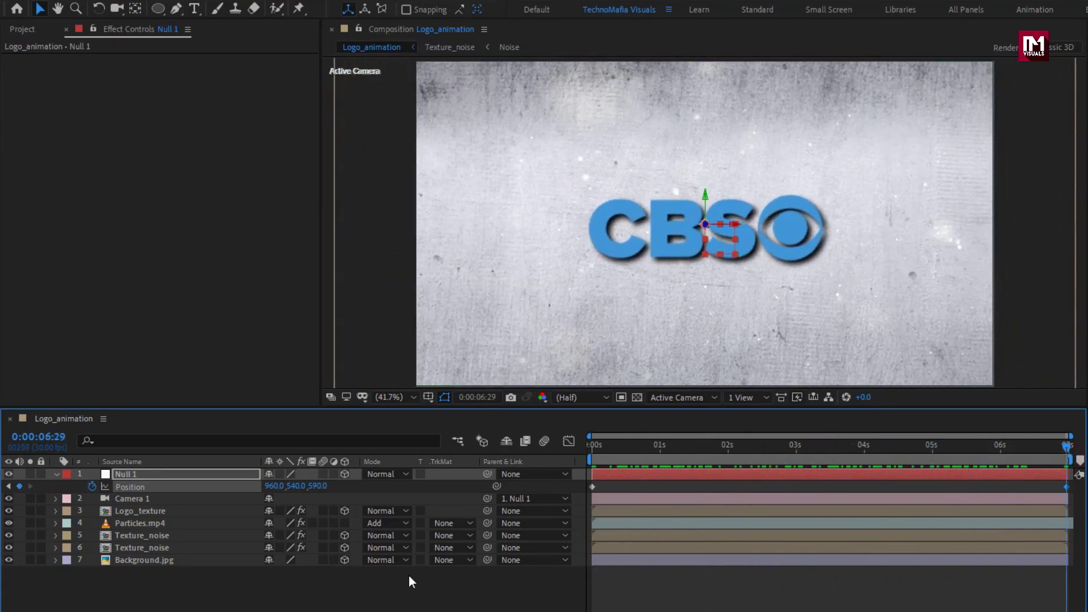
Step: Raise the Z value of Null 1's end Position keyframe further and scrub the timeline to check the camera push-in
drag(316, 486, 347, 493)
drag(596, 445, 862, 415)
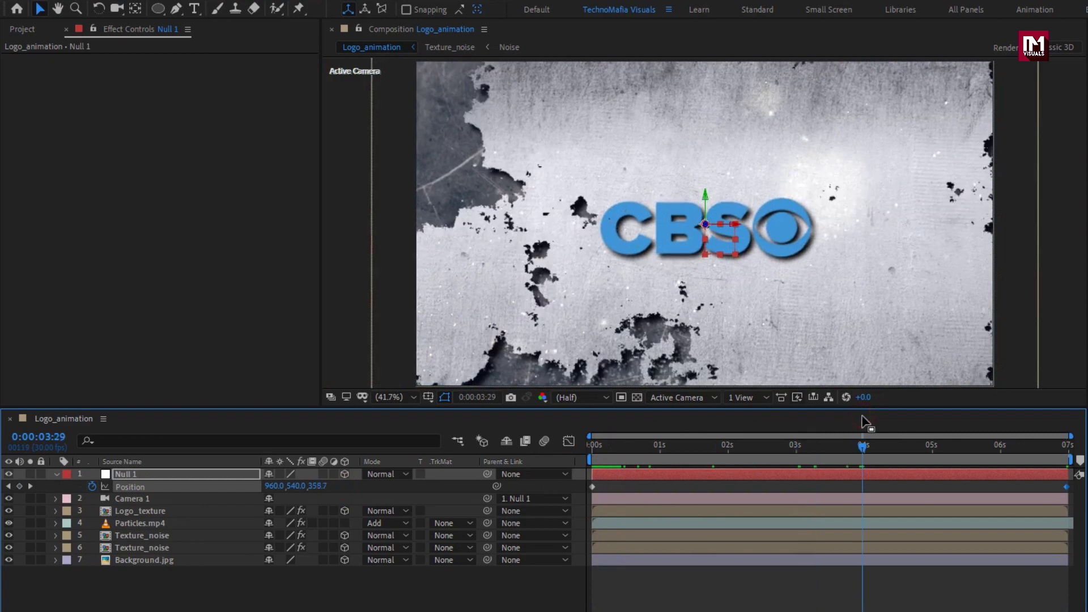
click(56, 475)
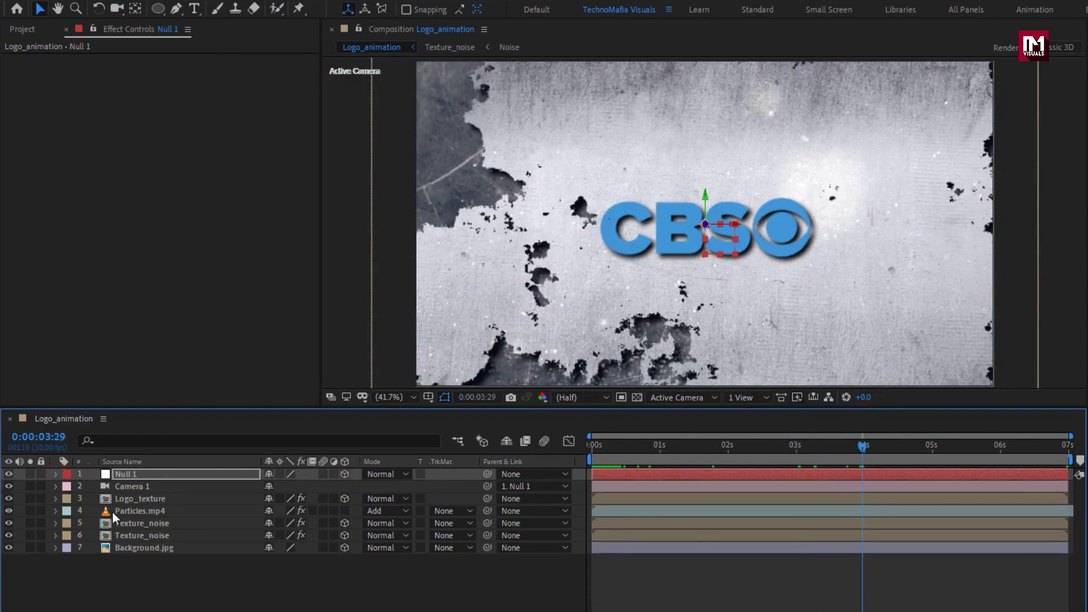
Step: Place Noise.jpg as the uppermost layer of Logo_animation and scale it to 52%
click(21, 32)
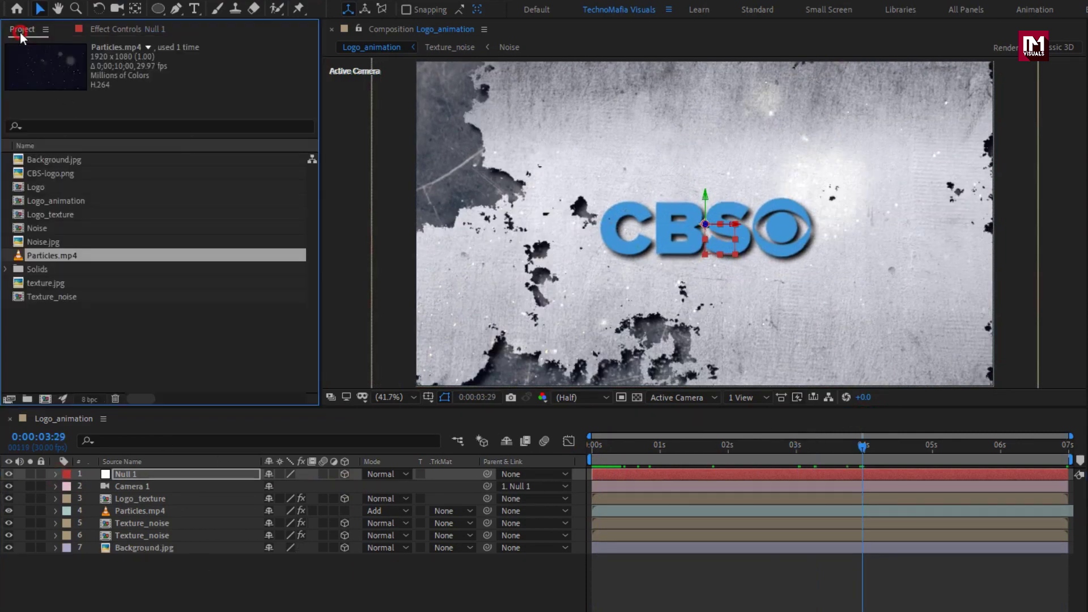
click(43, 242)
drag(43, 244, 149, 471)
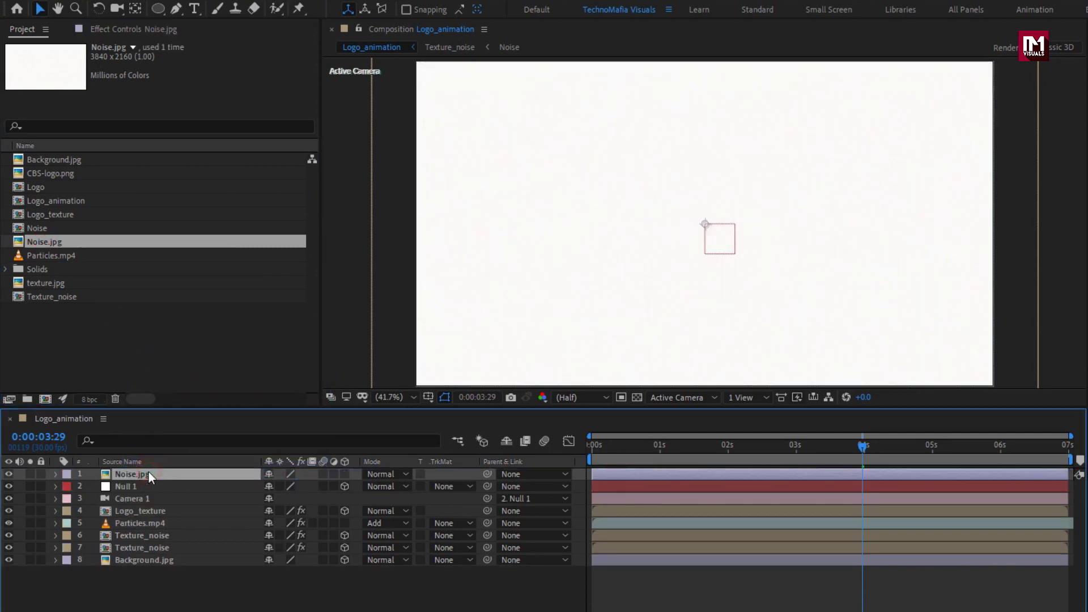
key(s)
drag(296, 486, 276, 488)
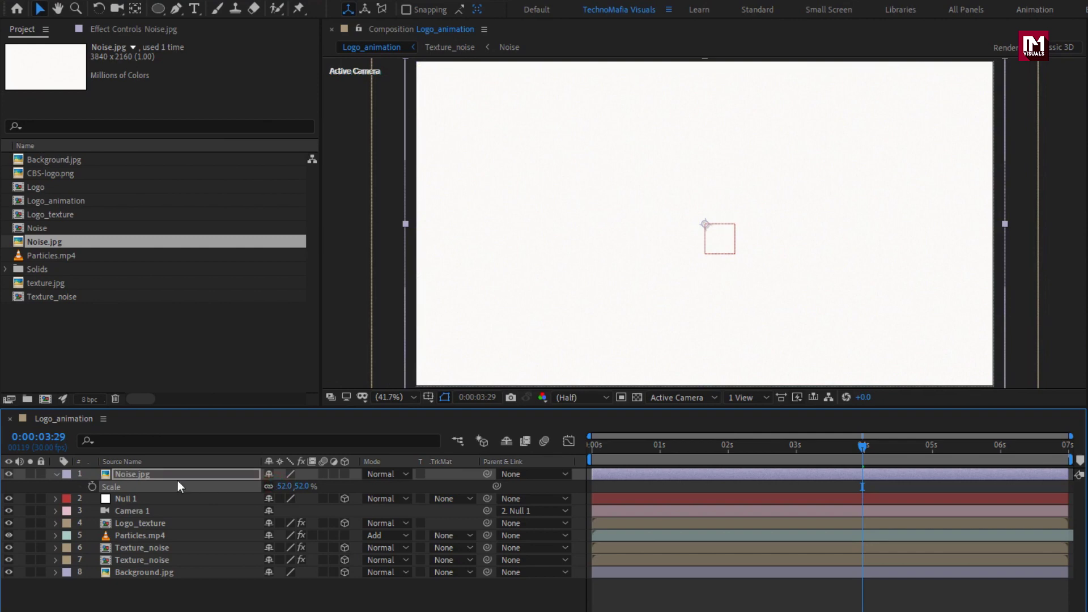
click(57, 474)
Step: Apply the Curves effect to the Noise.jpg layer and set its blending mode to Color Burn
click(139, 474)
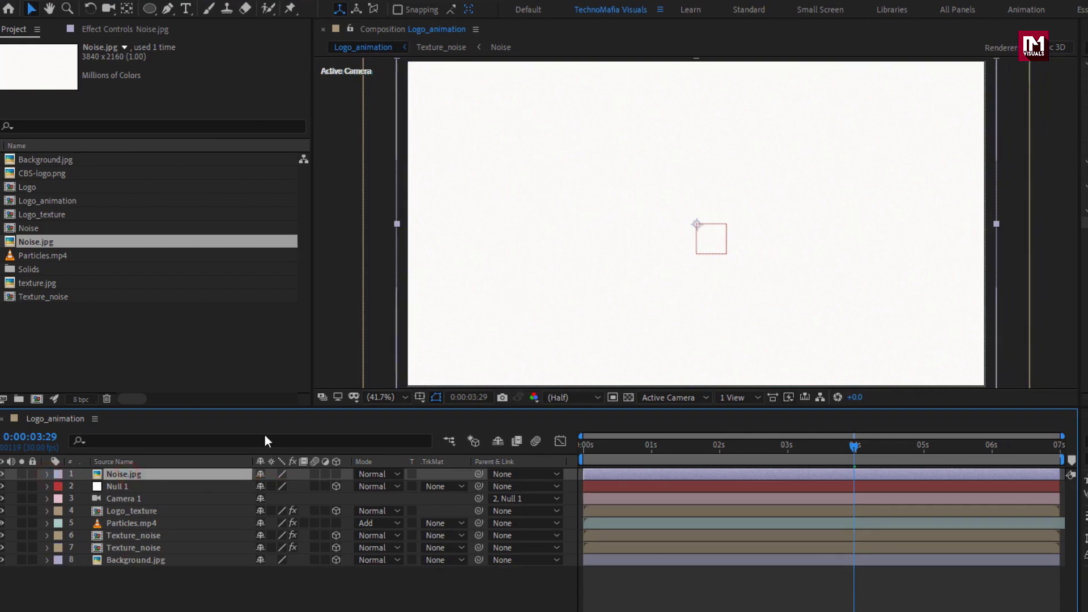
click(1009, 48)
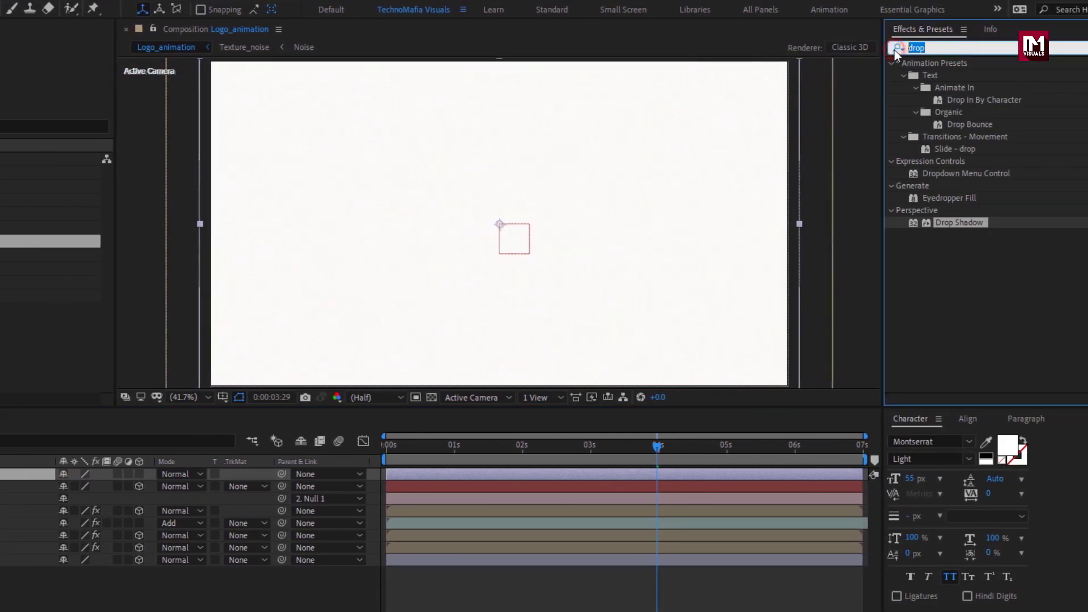
text(curv)
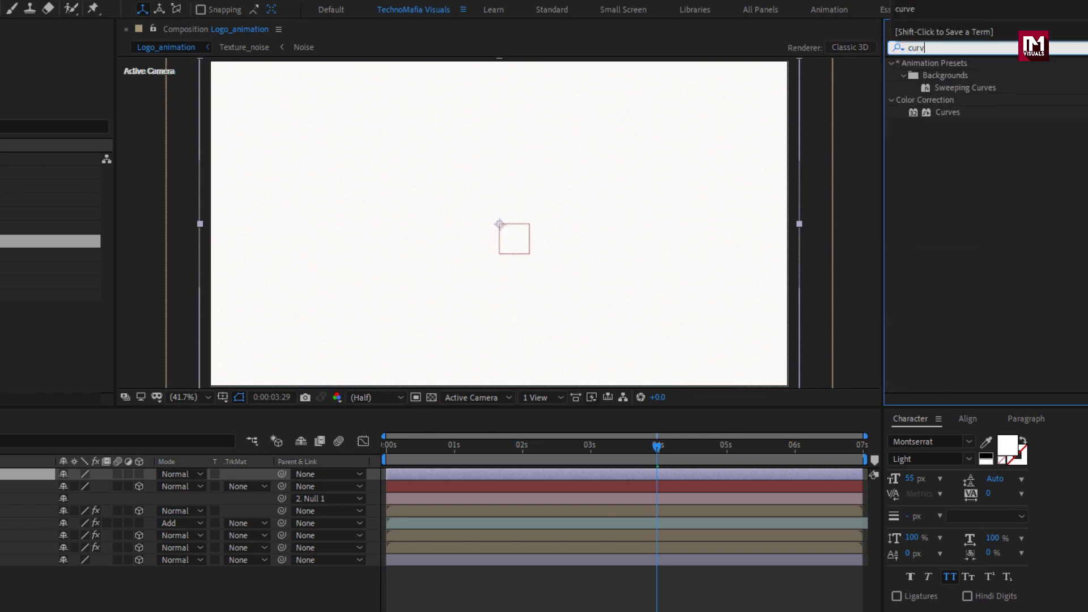
double_click(948, 112)
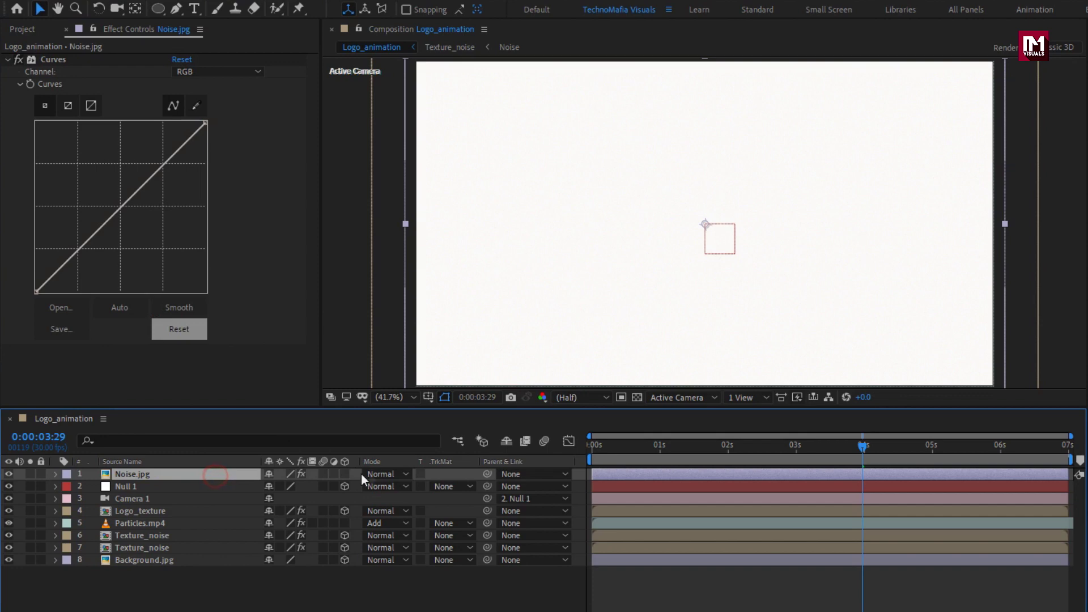
click(373, 474)
click(428, 162)
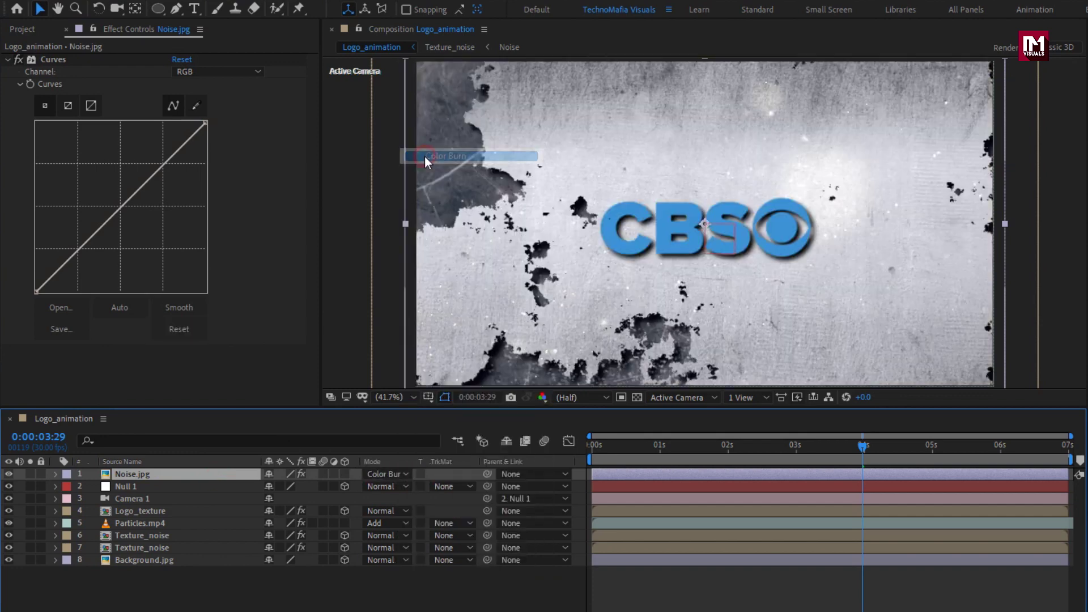
Step: Bend Noise.jpg's RGB curve strongly downward, compare the image with the layer hidden and shown, and scrub the timeline
drag(114, 212, 155, 235)
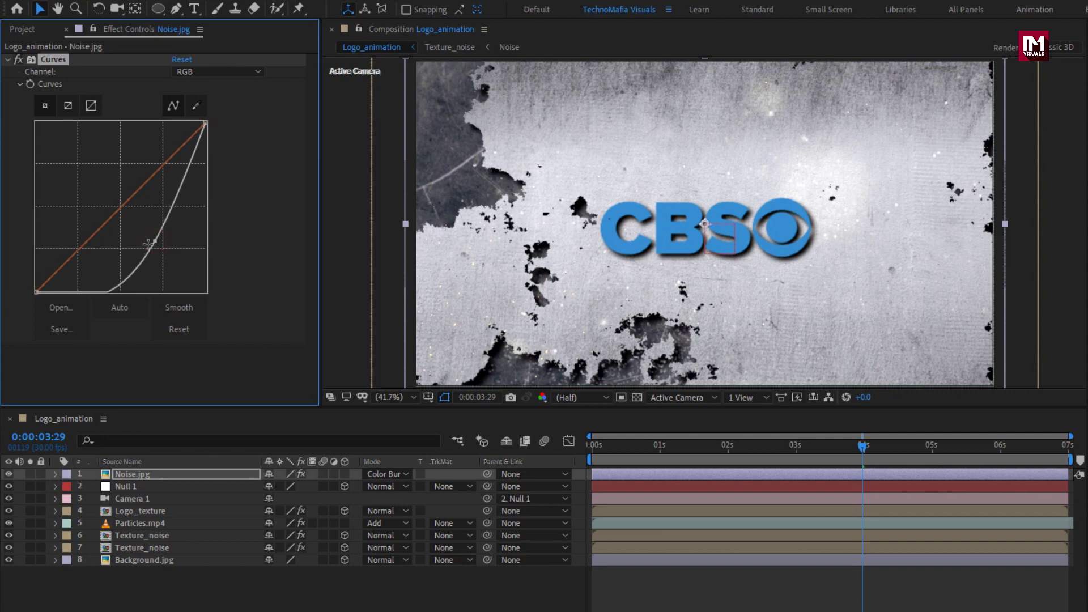
drag(154, 242, 161, 243)
click(8, 475)
click(9, 475)
click(9, 475)
click(8, 475)
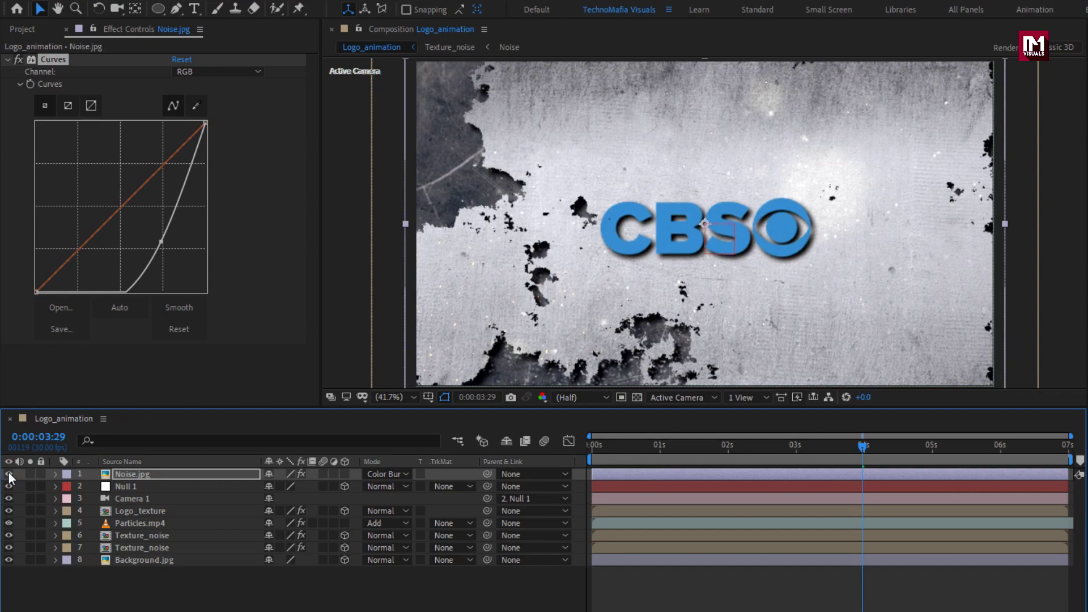
drag(601, 448, 815, 447)
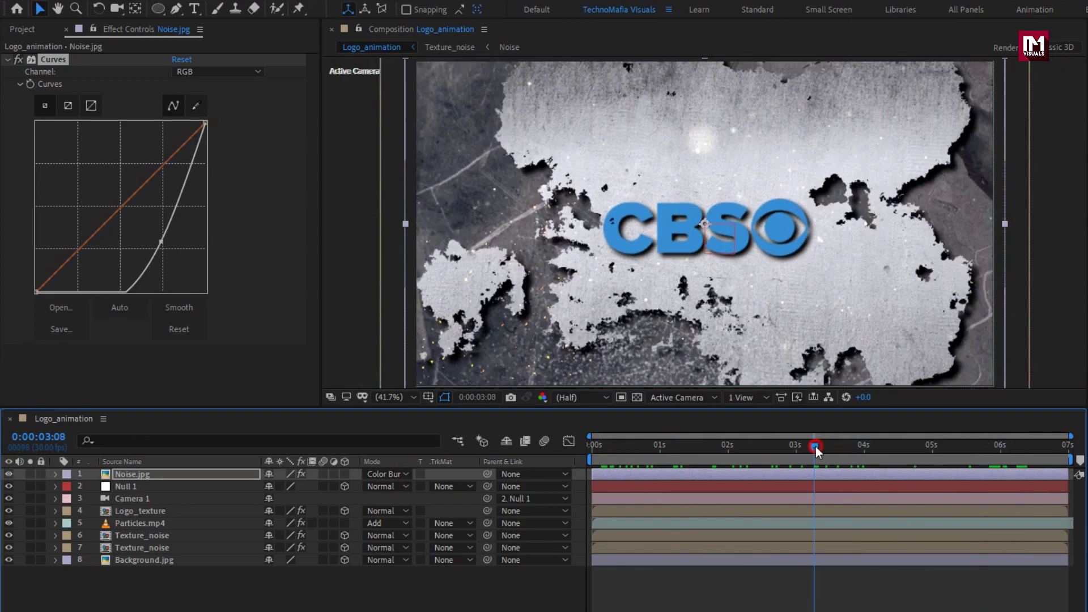
Step: Create a black 1920 x 1080 px solid named Frame and add a rectangular mask covering the whole layer
right_click(314, 598)
mouse_move(418, 435)
click(620, 471)
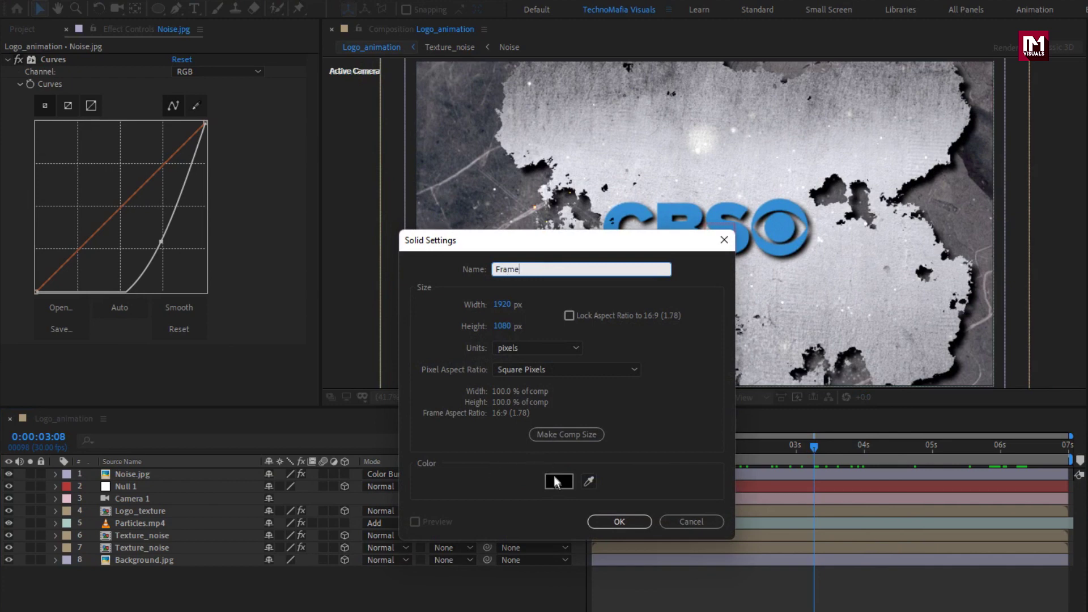
click(620, 521)
drag(154, 11, 257, 10)
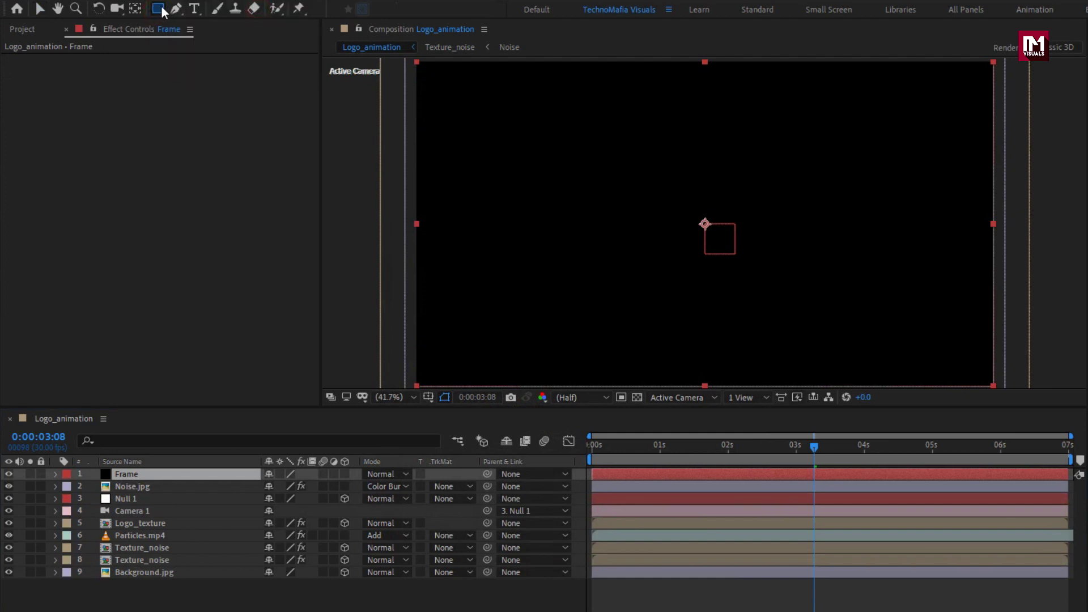
double_click(159, 9)
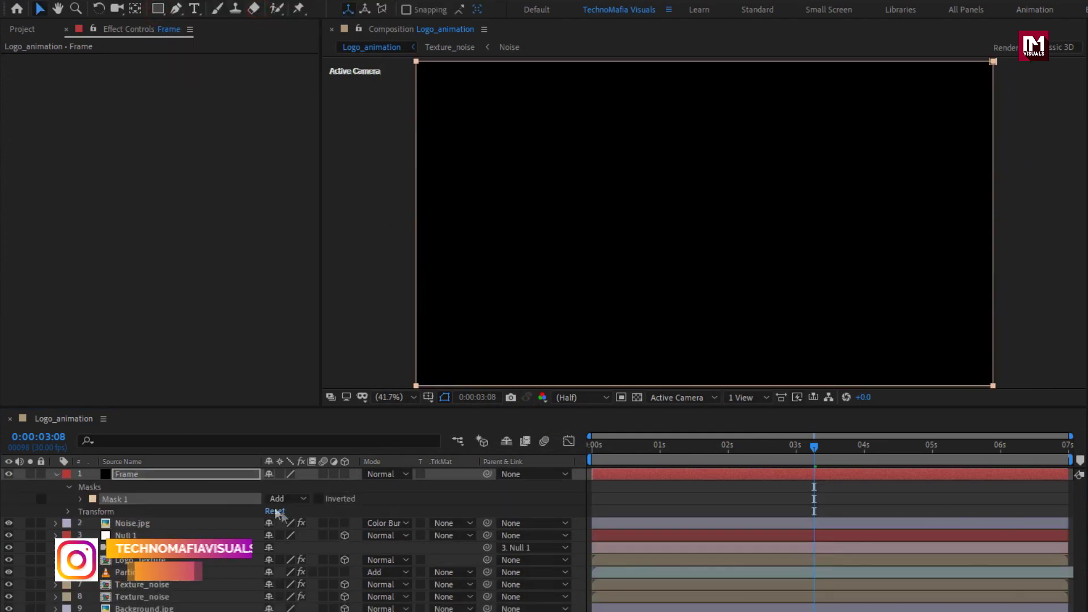
Step: Set the Frame mask shape's units to % of source, with Top at 10% and Bottom at 90%
click(80, 499)
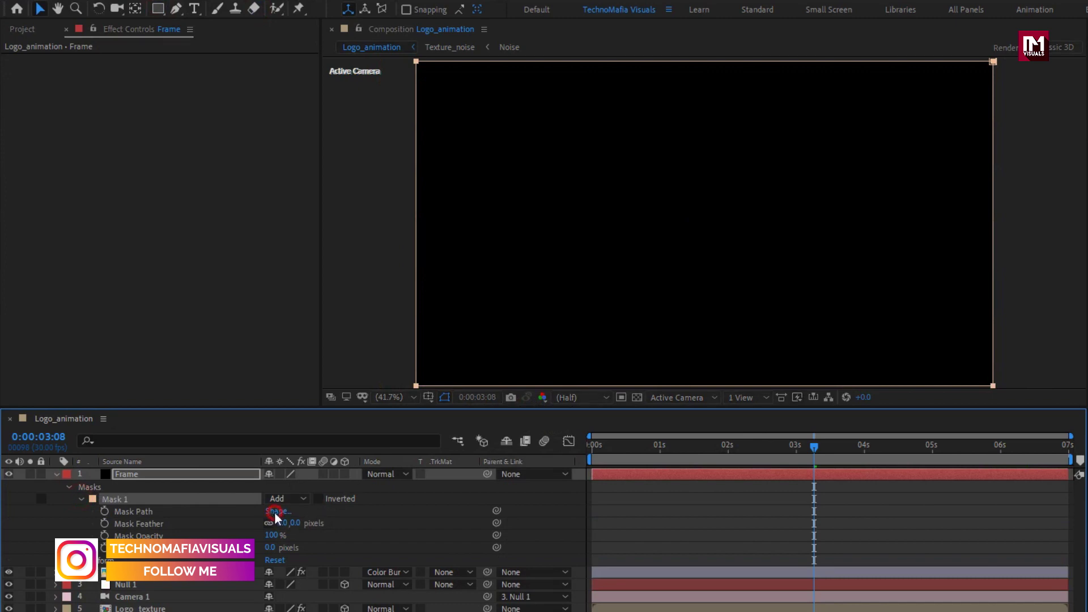
click(274, 512)
click(414, 318)
click(420, 378)
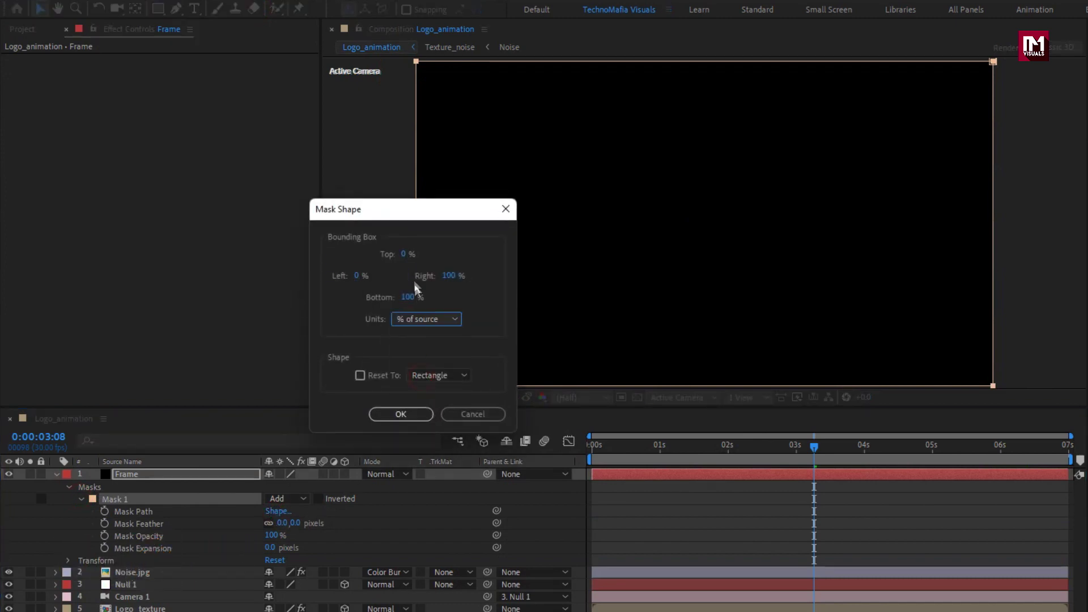
click(404, 254)
text(10)
click(408, 298)
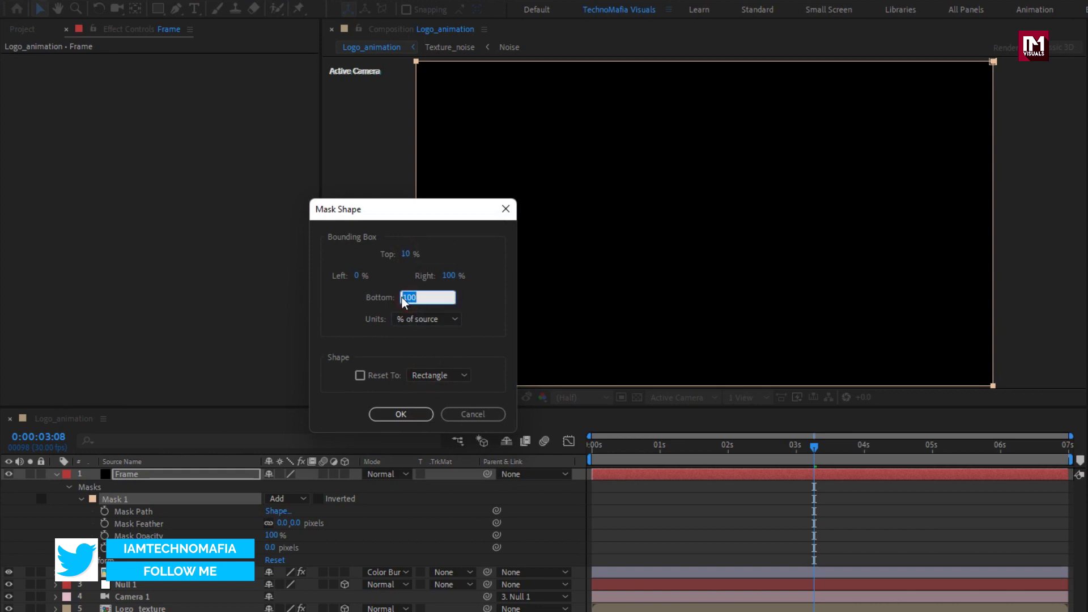
text(90)
click(397, 415)
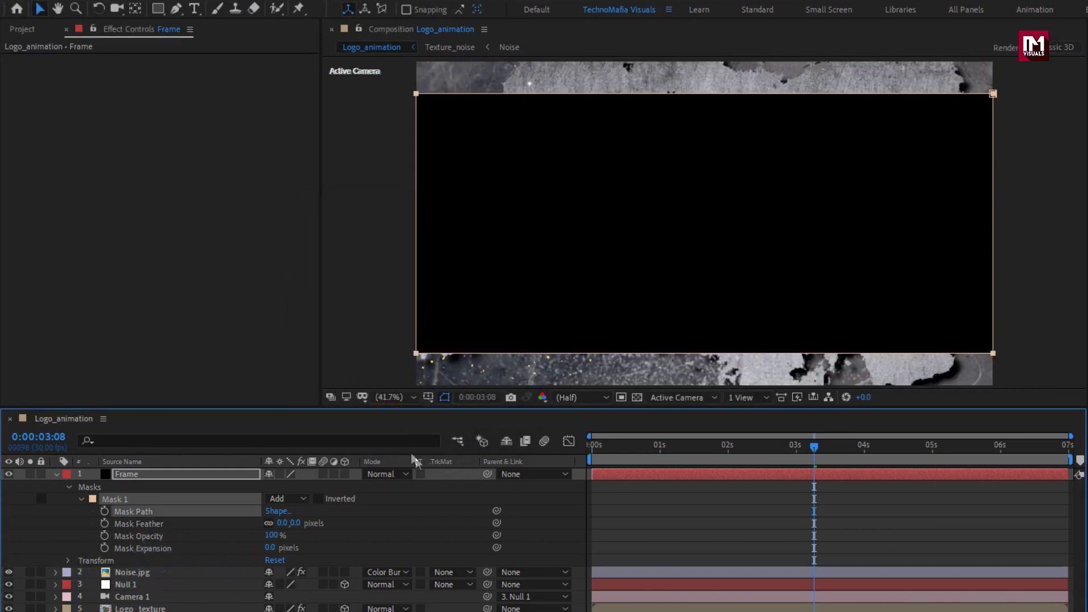
Step: Invert the Frame layer's mask to form letterbox bars and preview the animation from the start
click(319, 499)
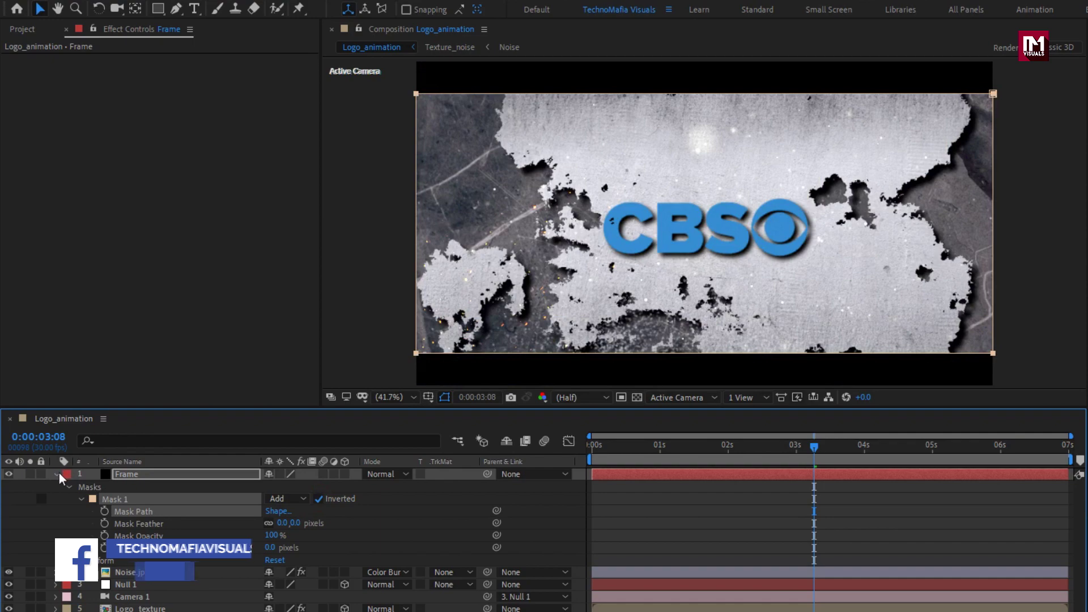
click(57, 474)
key(Home)
key(space)
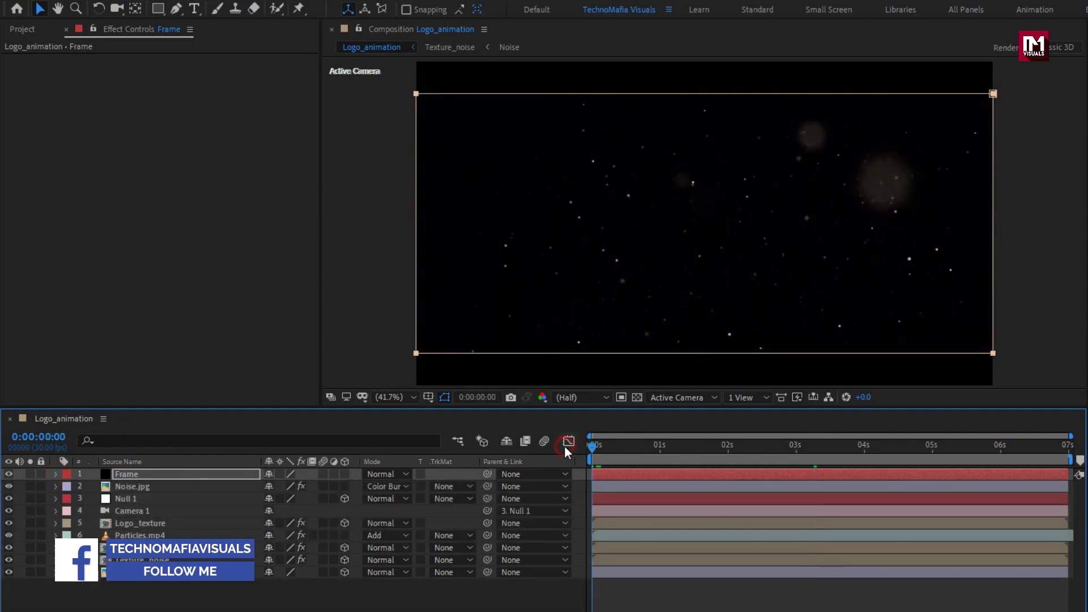